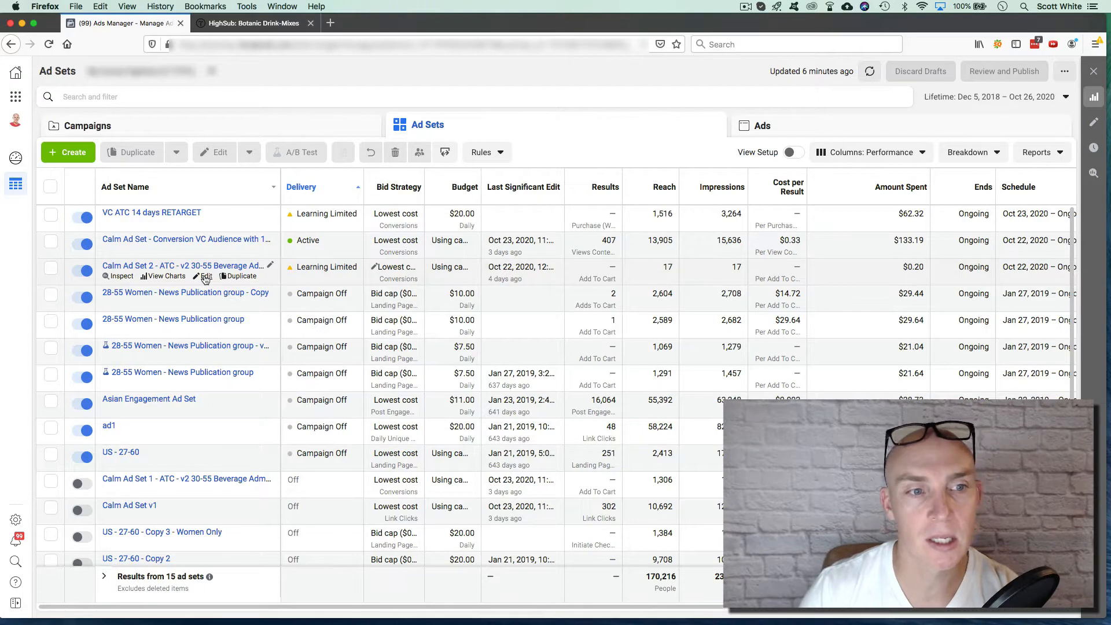
- Open Calm Ad Set 2 - ATC for editing and examine its conversion event, budget and schedule, and saved audience targeting
click(396, 287)
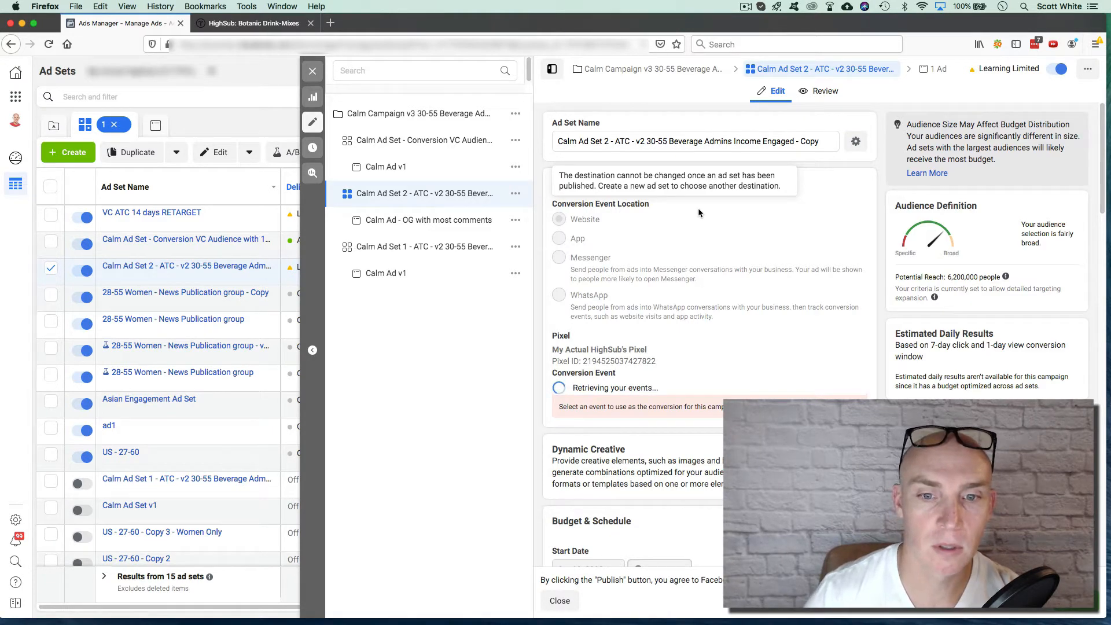
scroll(666, 354, down, 1)
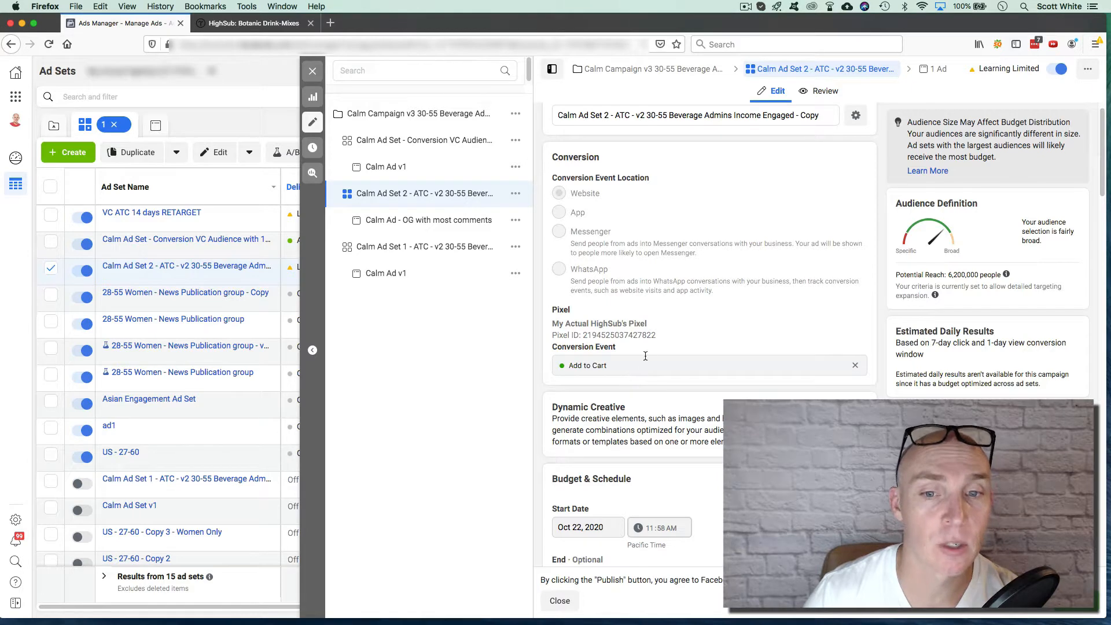
scroll(655, 346, down, 5)
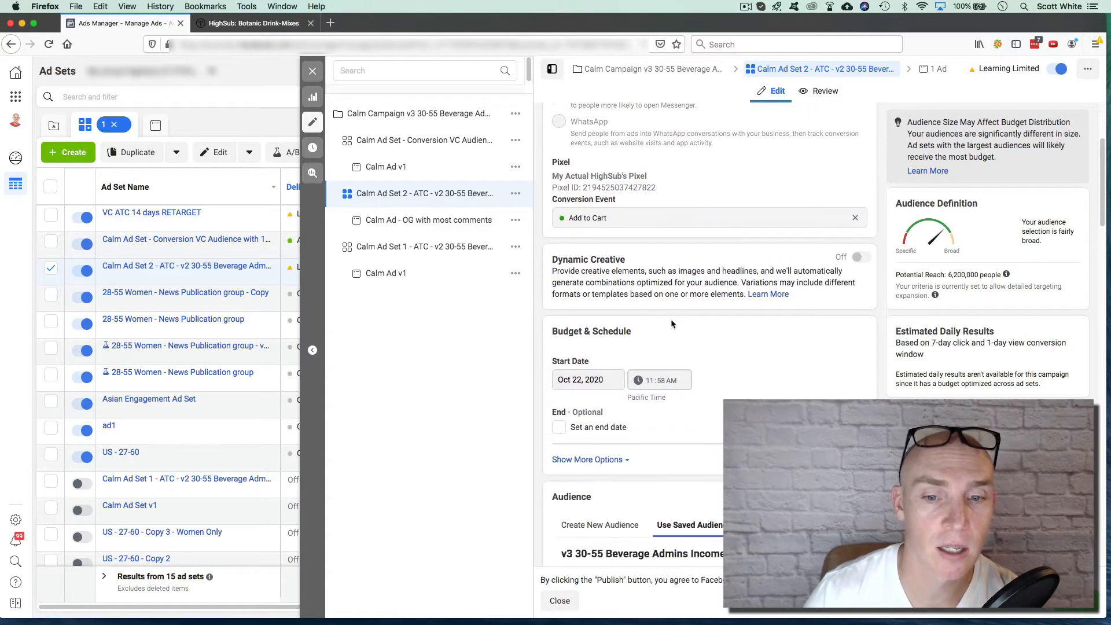
scroll(671, 318, down, 5)
scroll(695, 304, down, 8)
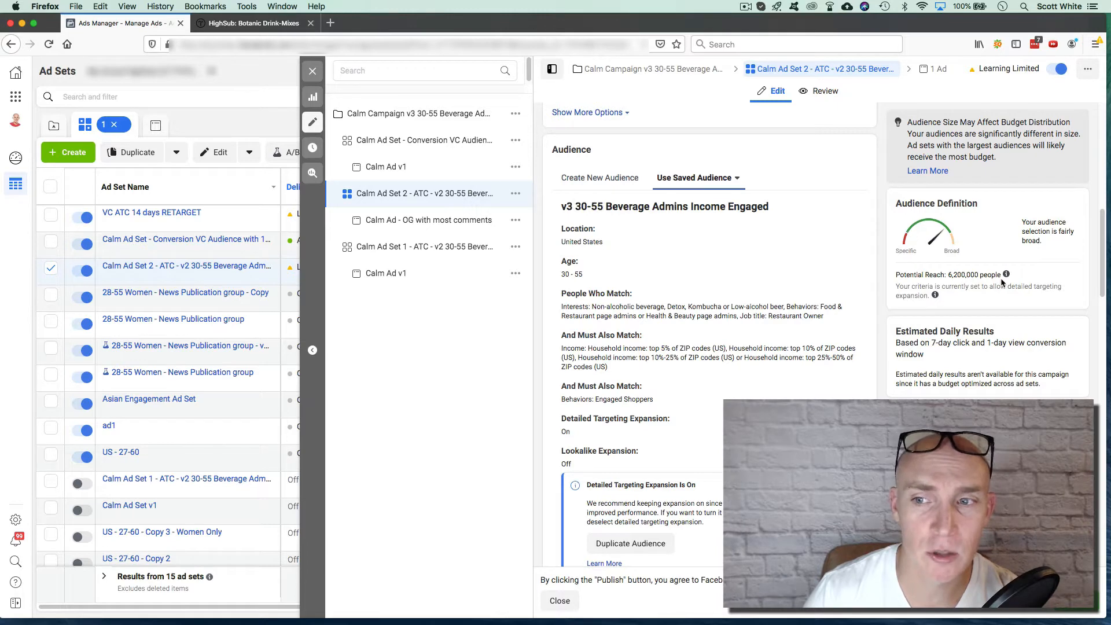
scroll(700, 357, down, 5)
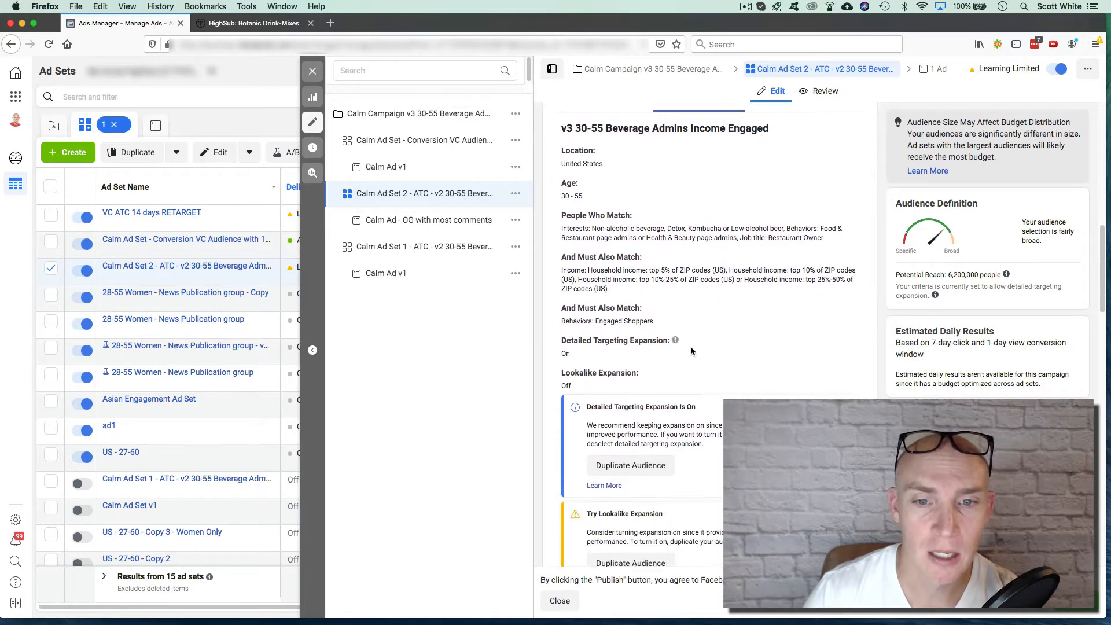
scroll(659, 345, down, 8)
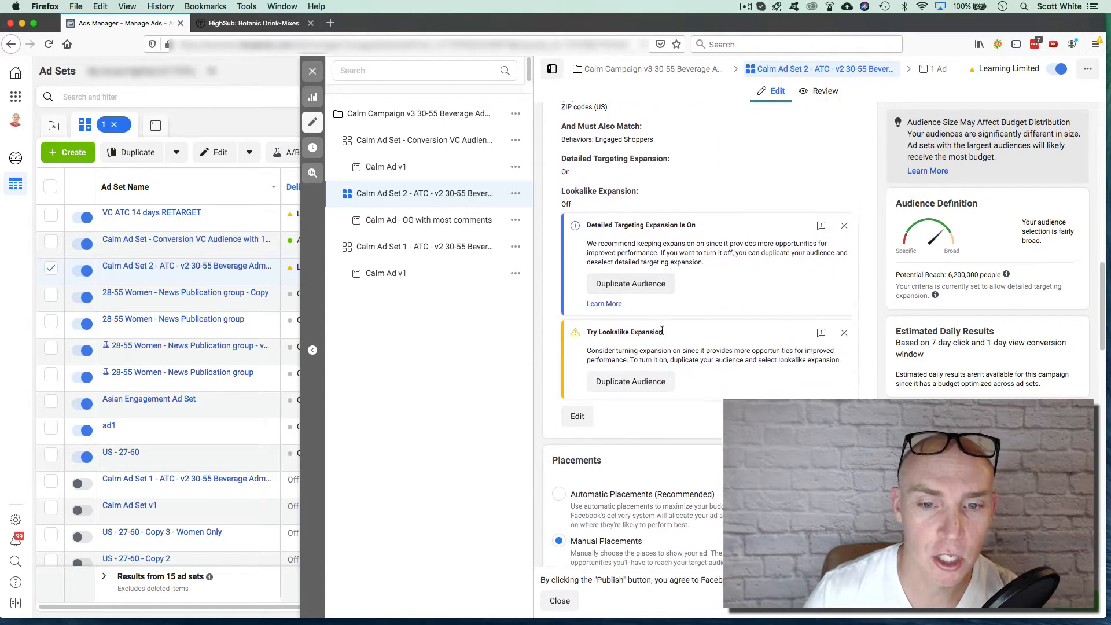
- Examine the ad set's manual placements and its optimization and delivery settings
scroll(660, 339, down, 12)
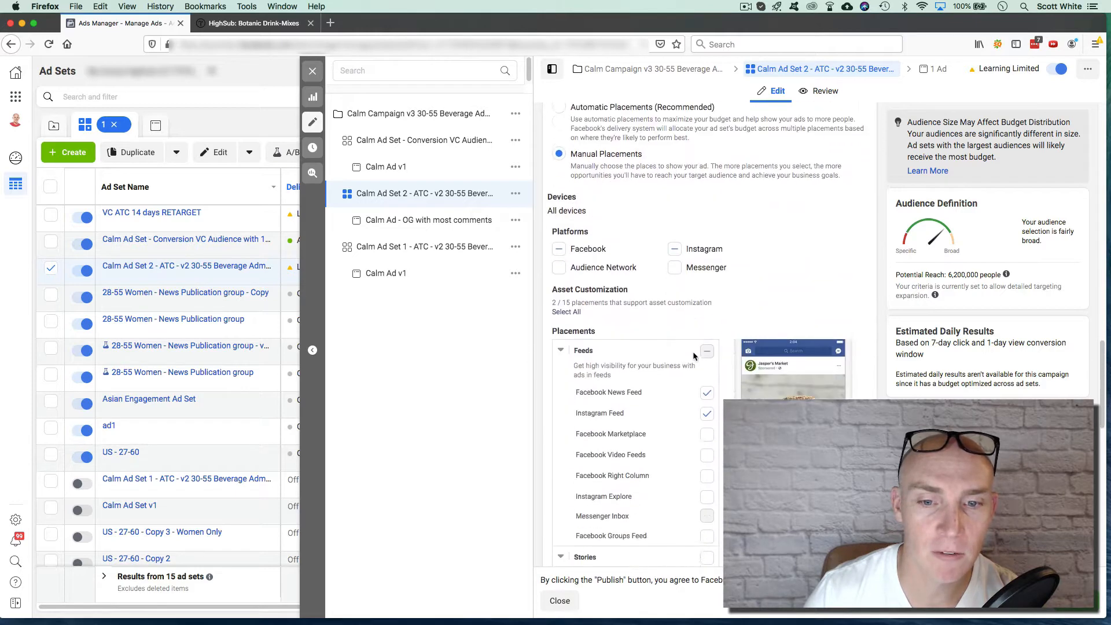
scroll(664, 351, down, 10)
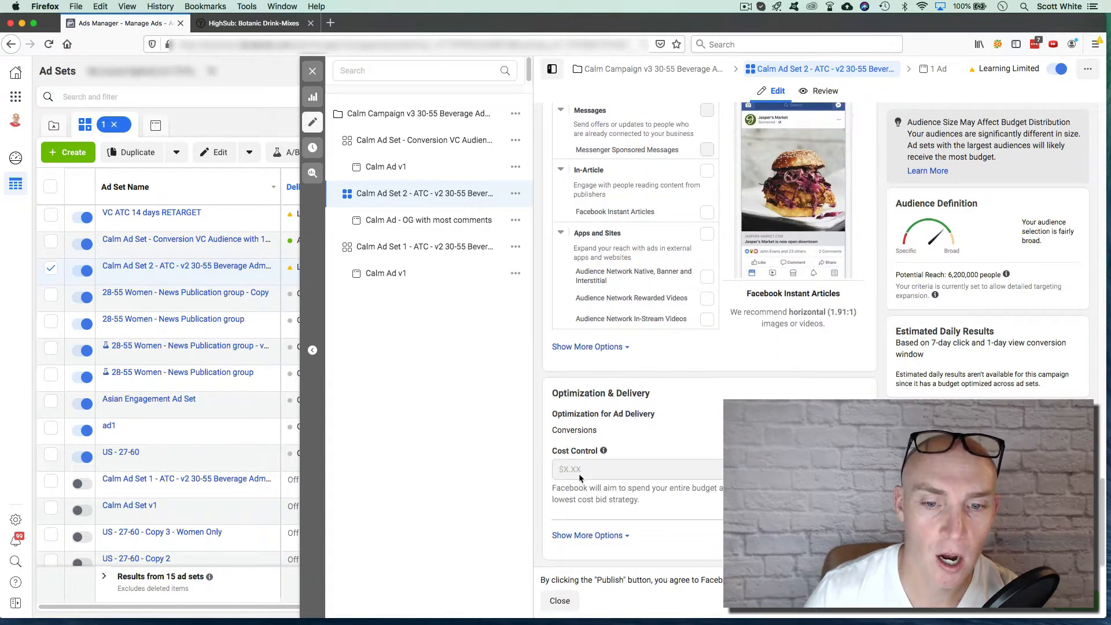
scroll(672, 386, up, 10)
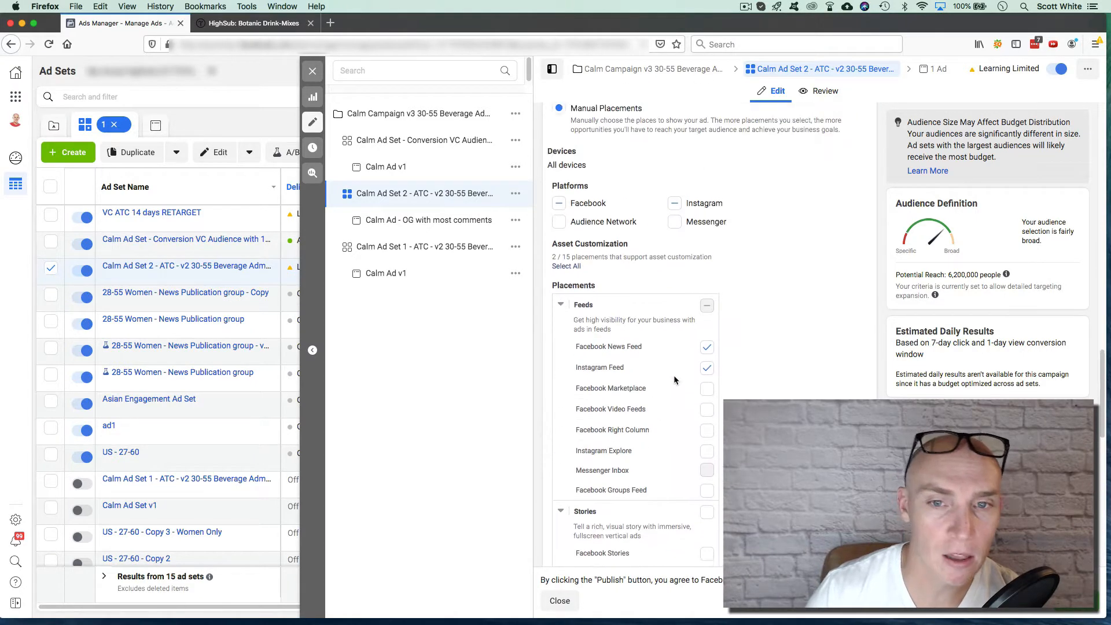
scroll(672, 376, up, 3)
scroll(683, 355, down, 10)
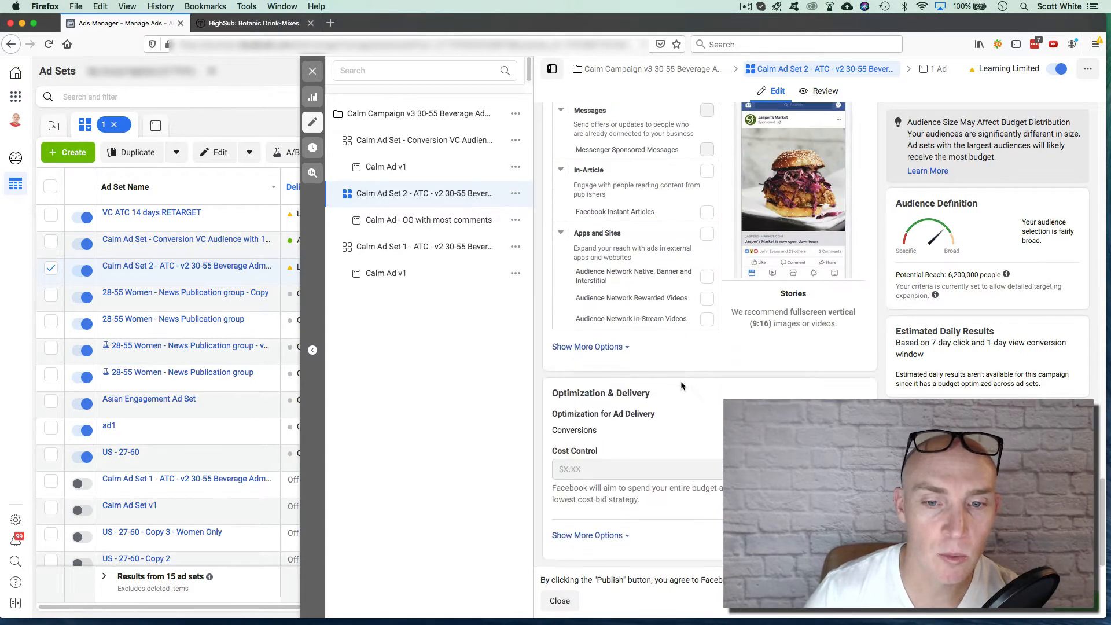
mouse_move(586, 467)
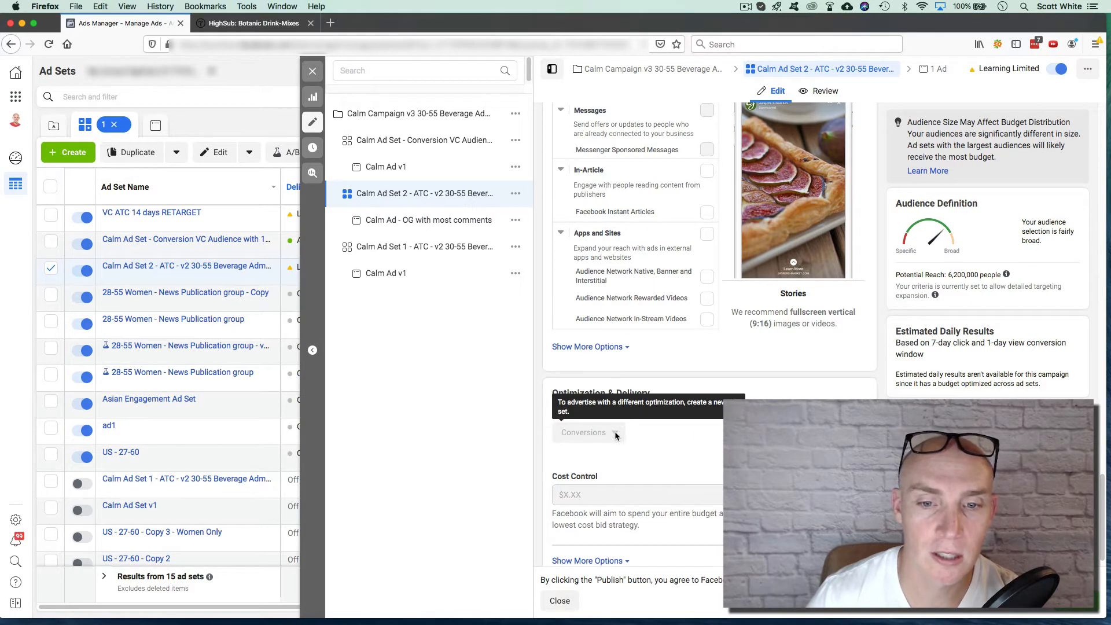
scroll(671, 450, down, 1)
- Clear the ad set's conversion event, review the pixel's available events, and choose Add to Cart again
scroll(669, 443, up, 15)
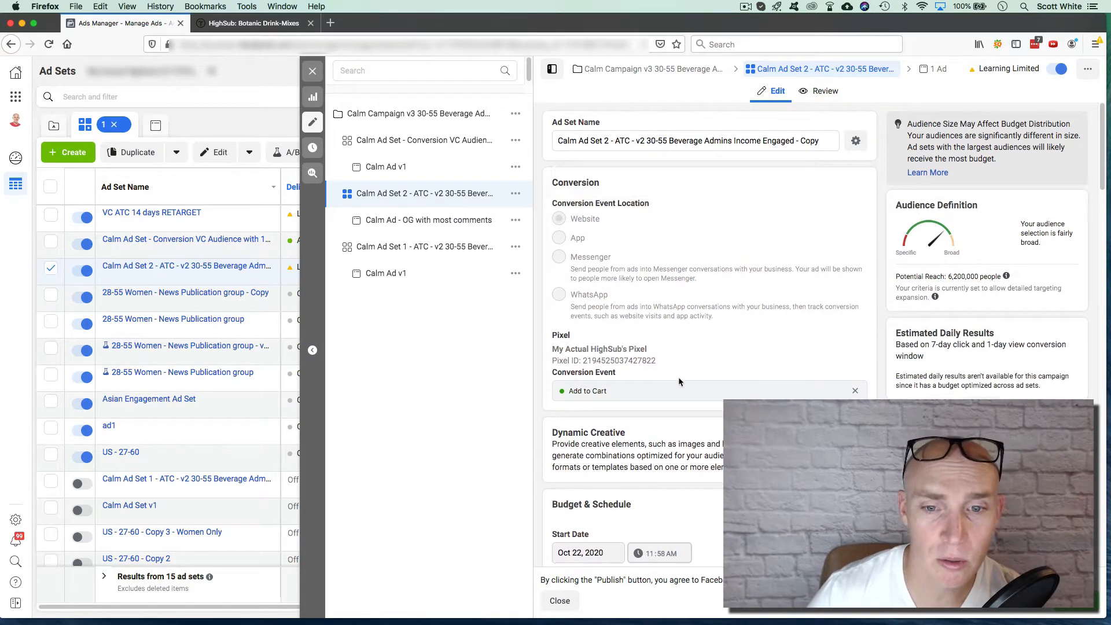
scroll(678, 376, down, 1)
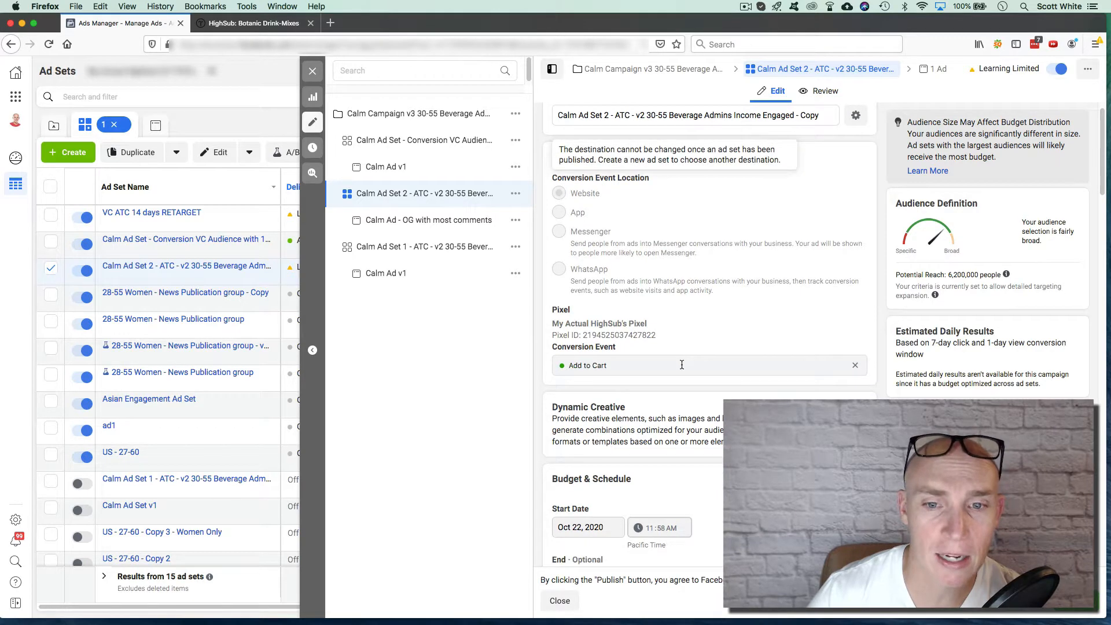
click(857, 369)
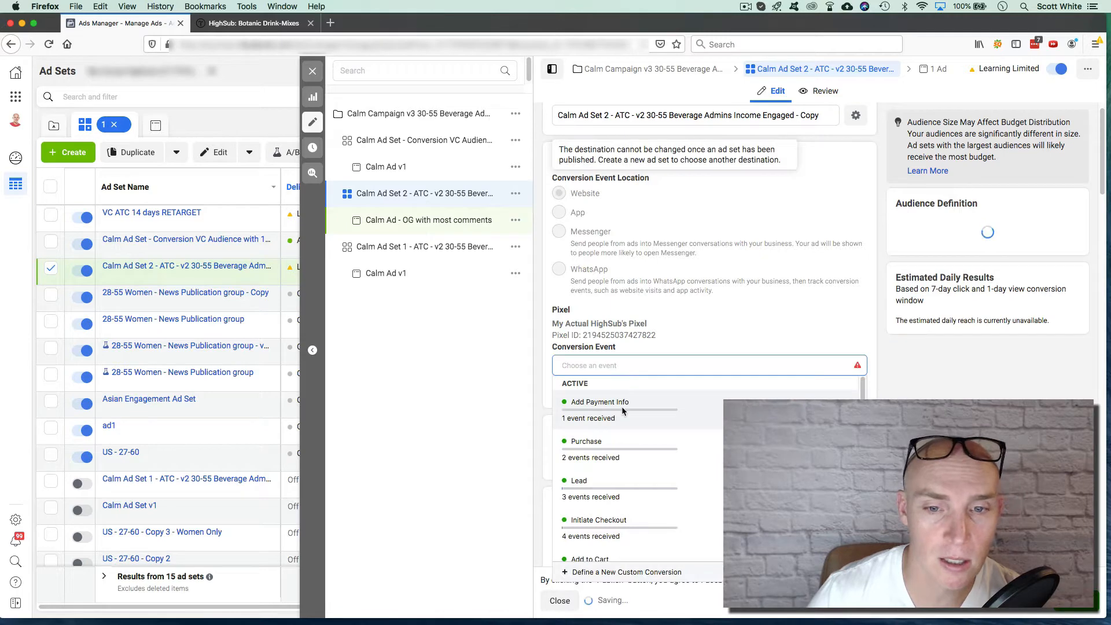
scroll(628, 425, down, 3)
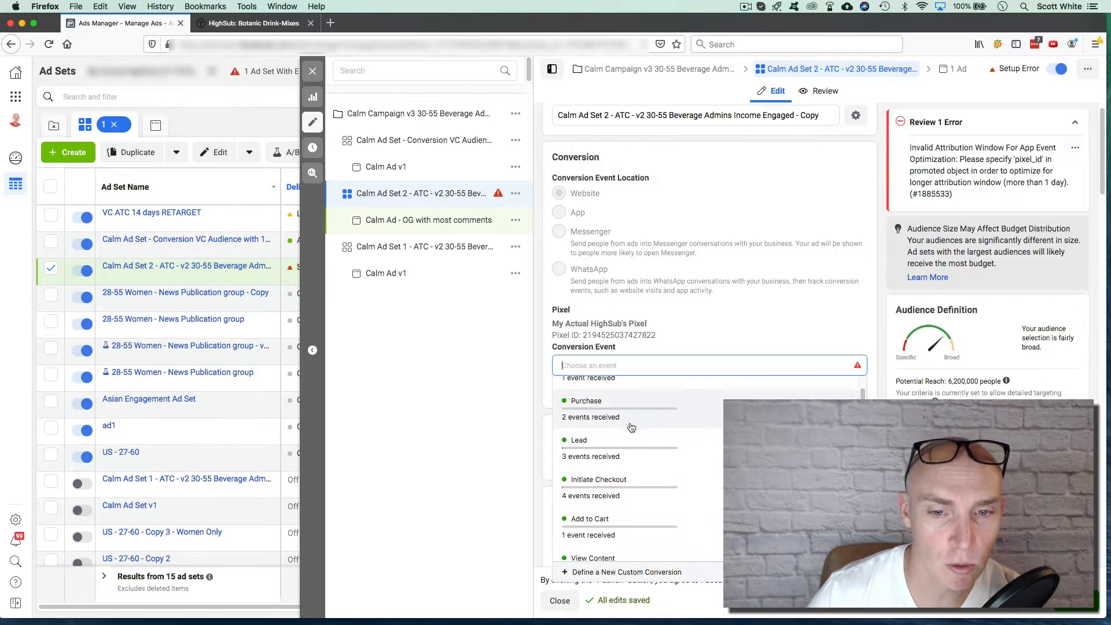
scroll(596, 410, up, 1)
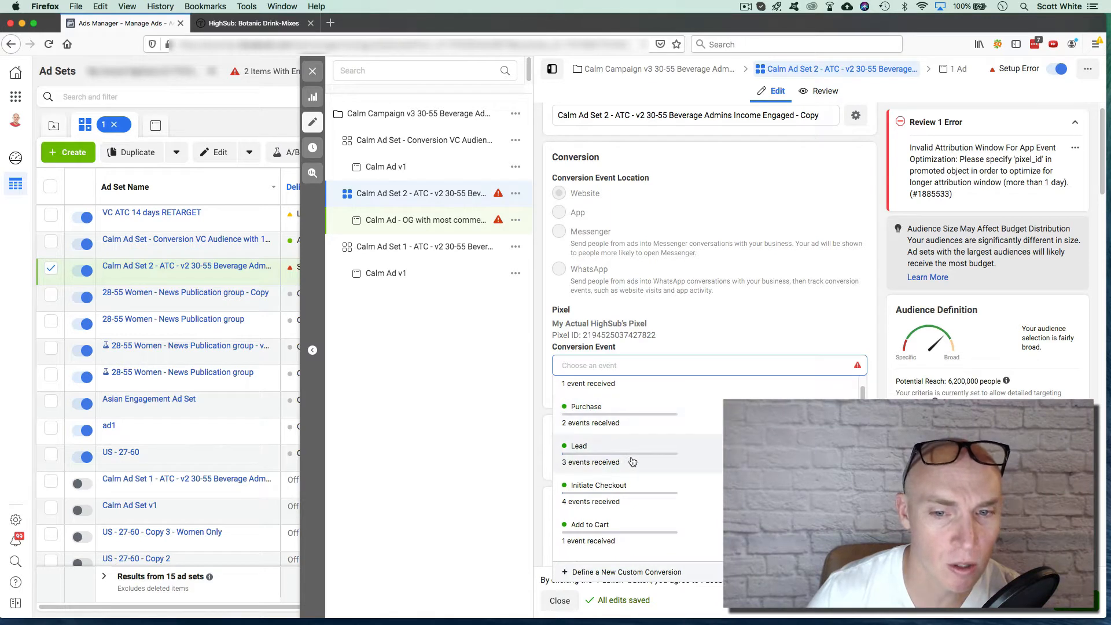
scroll(619, 457, down, 2)
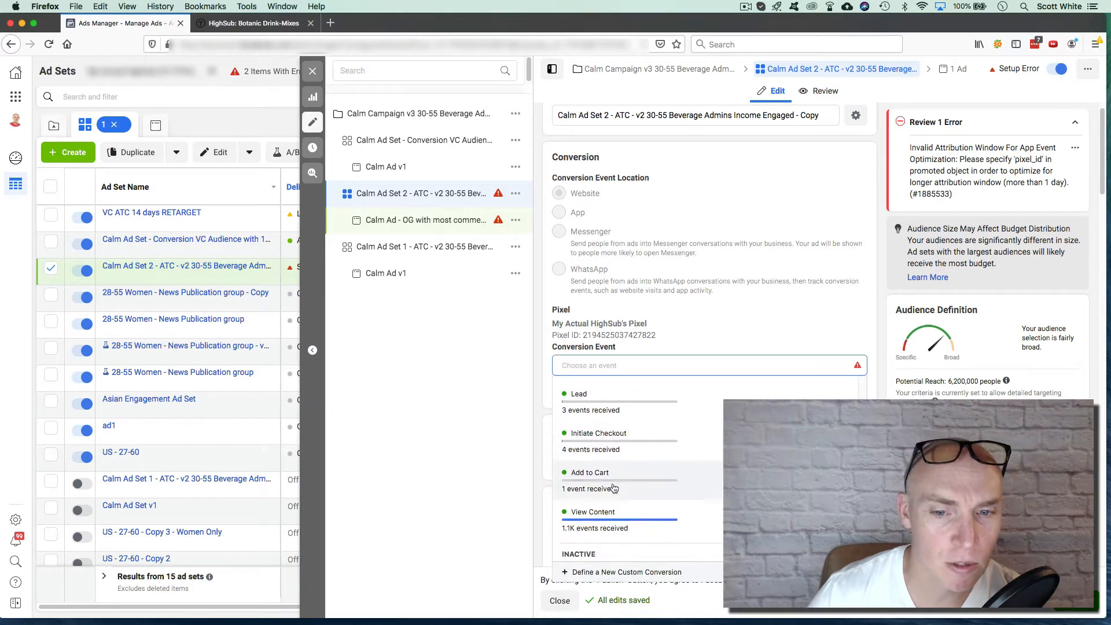
scroll(619, 471, down, 3)
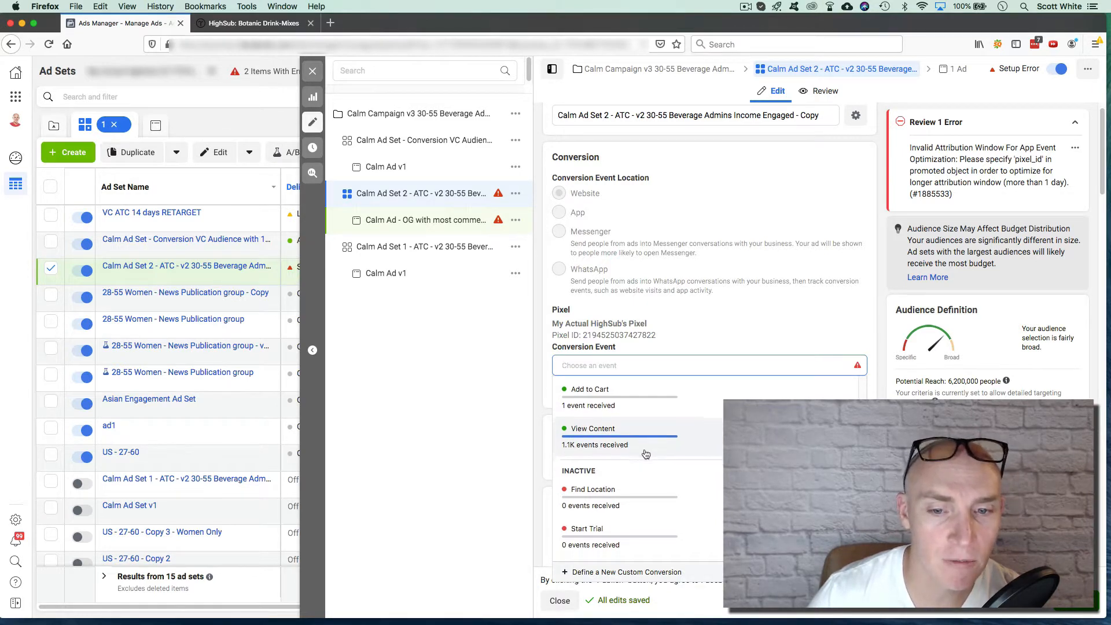
scroll(644, 449, down, 2)
scroll(643, 442, down, 2)
scroll(640, 435, up, 6)
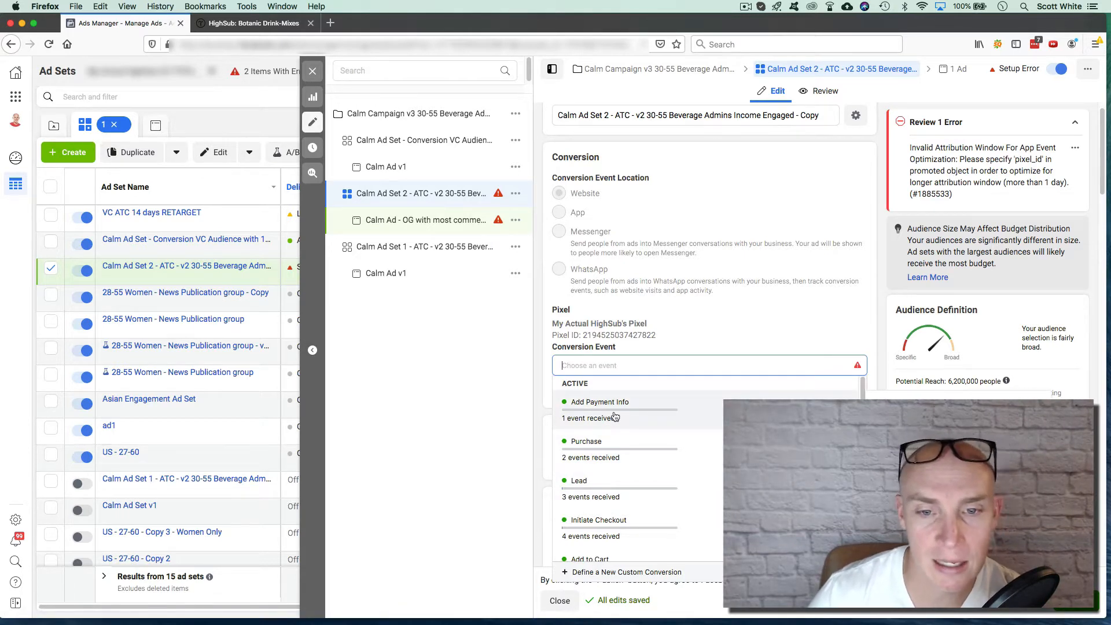
scroll(609, 523, down, 2)
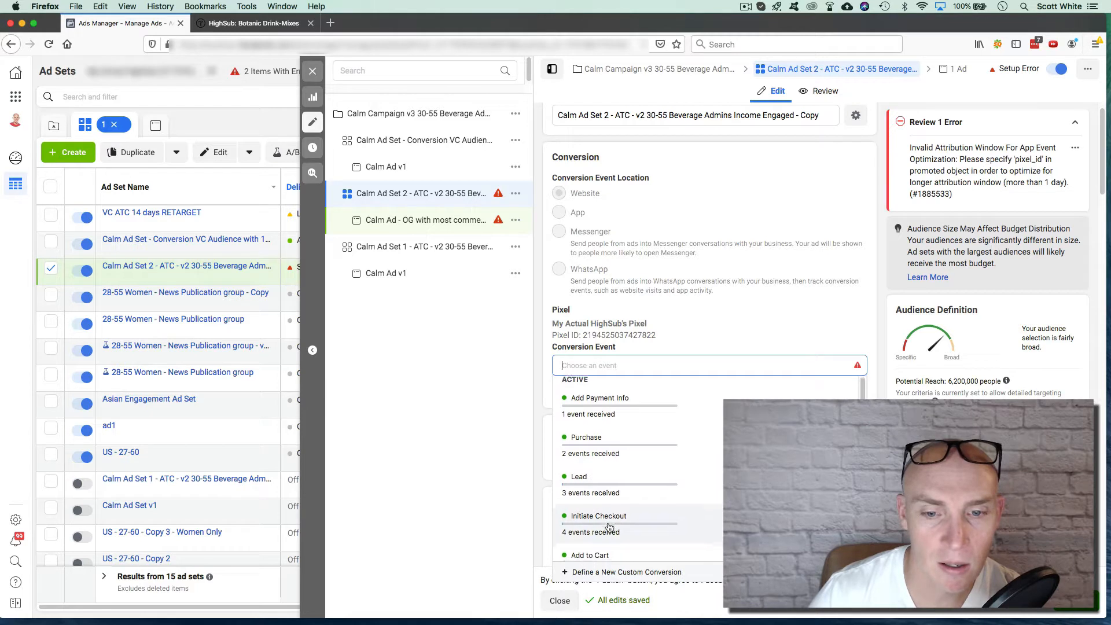
click(603, 526)
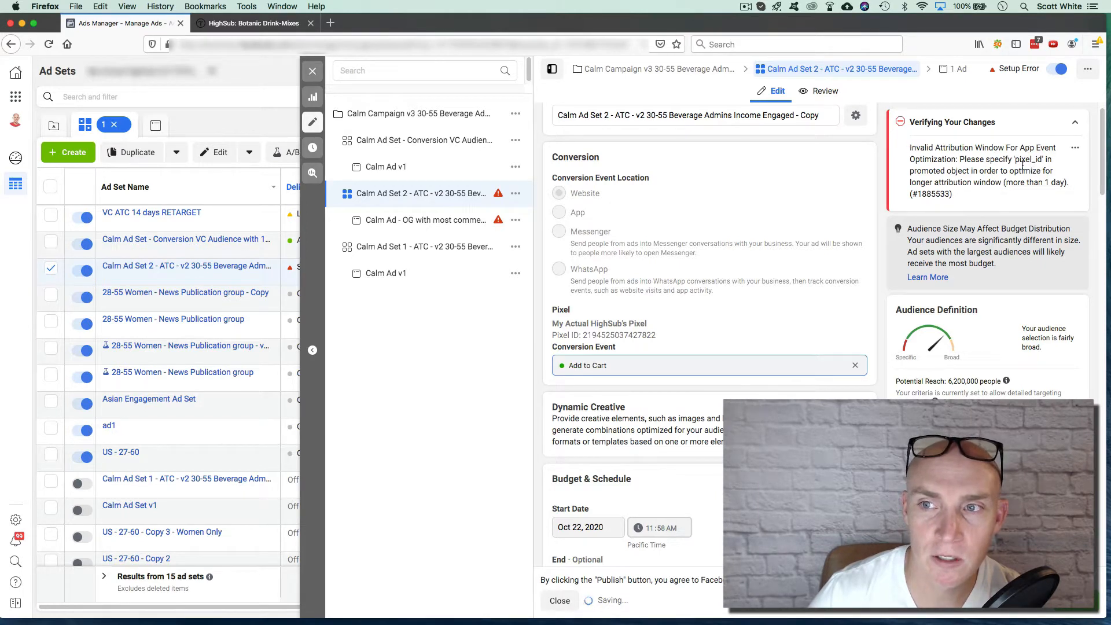
- Open the ad "Calm Ad - OG with most comments" and set its Instagram account to myhighsub
click(408, 225)
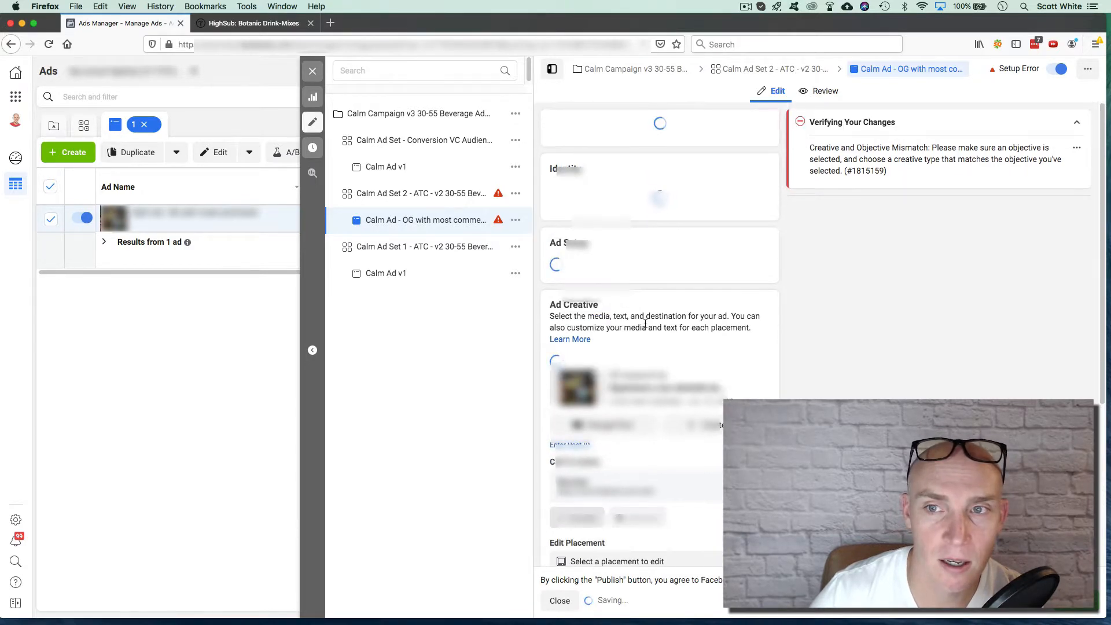
scroll(645, 324, down, 8)
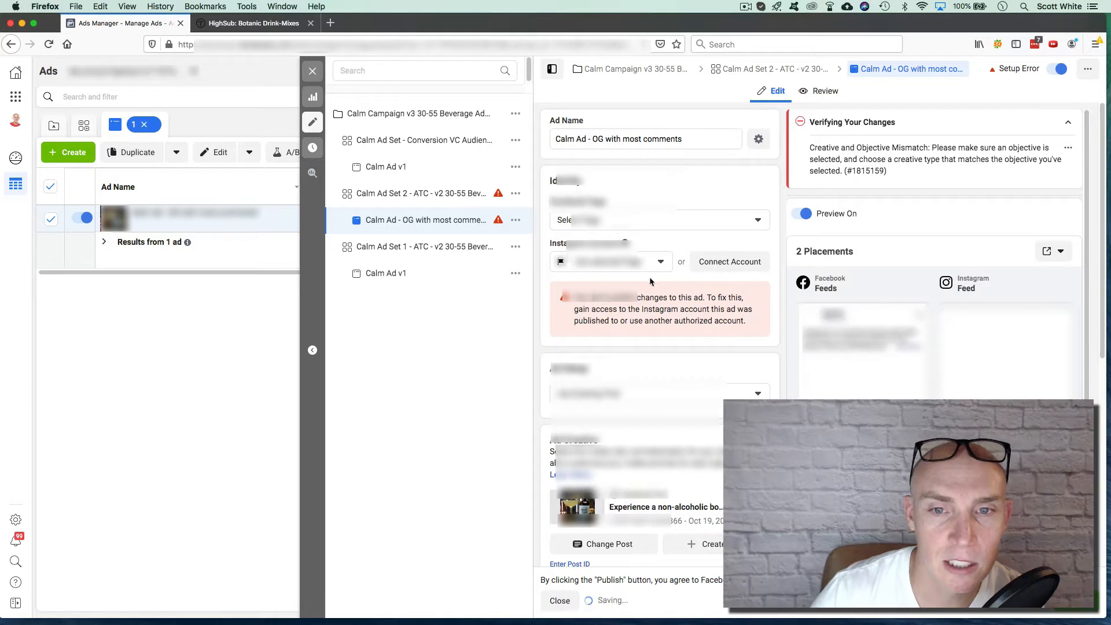
click(690, 216)
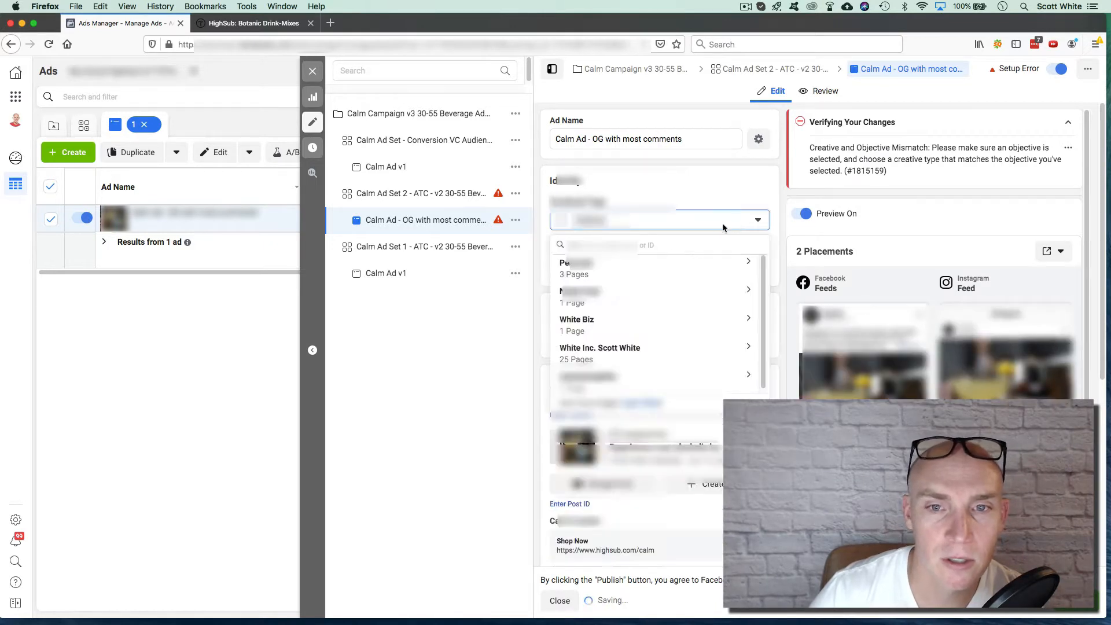
click(670, 188)
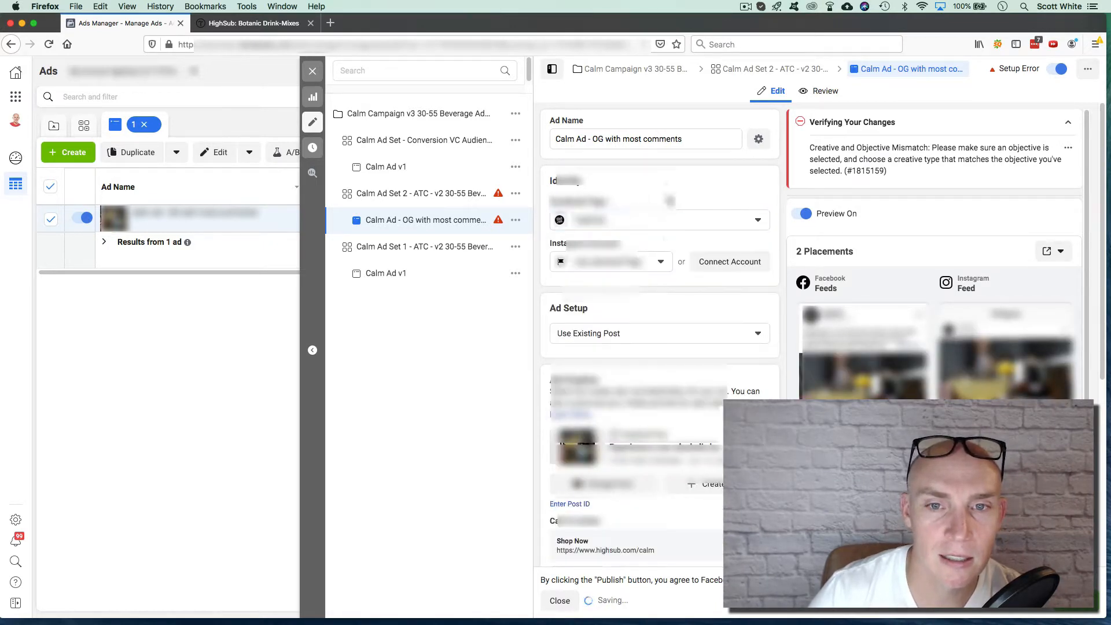
click(663, 262)
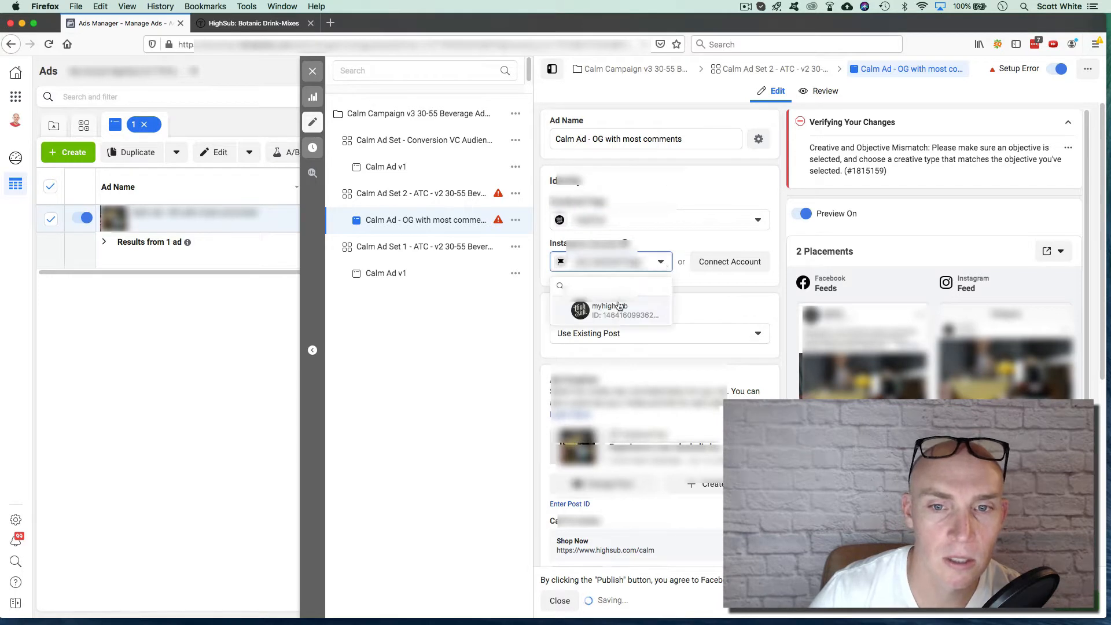
click(618, 307)
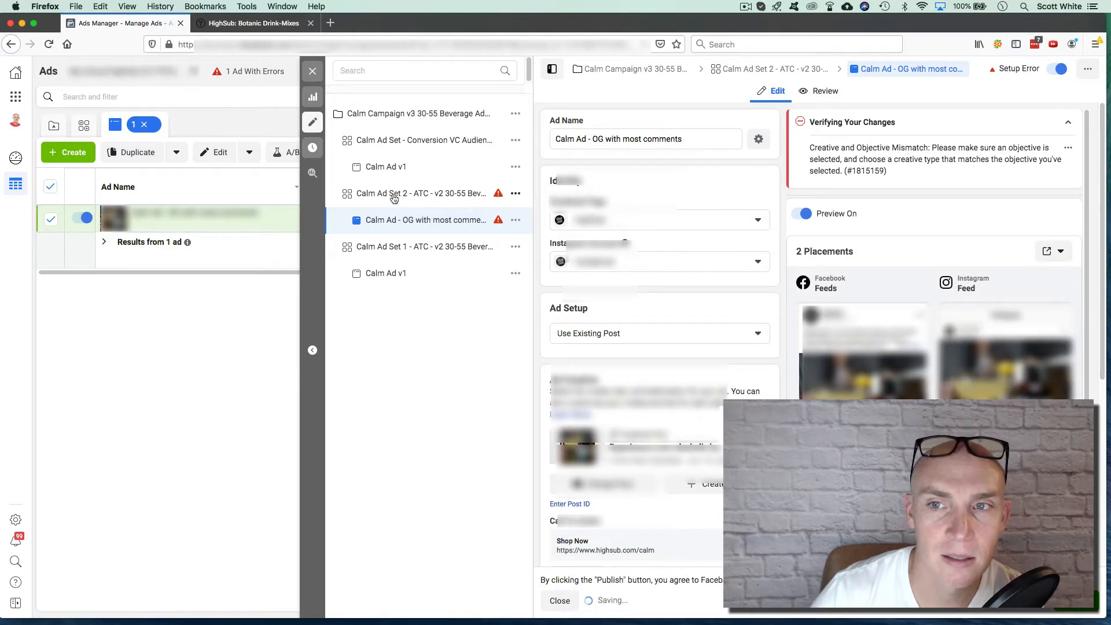
- Examine the errors on Calm Ad Set 2 and its ad, and review the ad set's conversion, schedule and audience settings
click(393, 198)
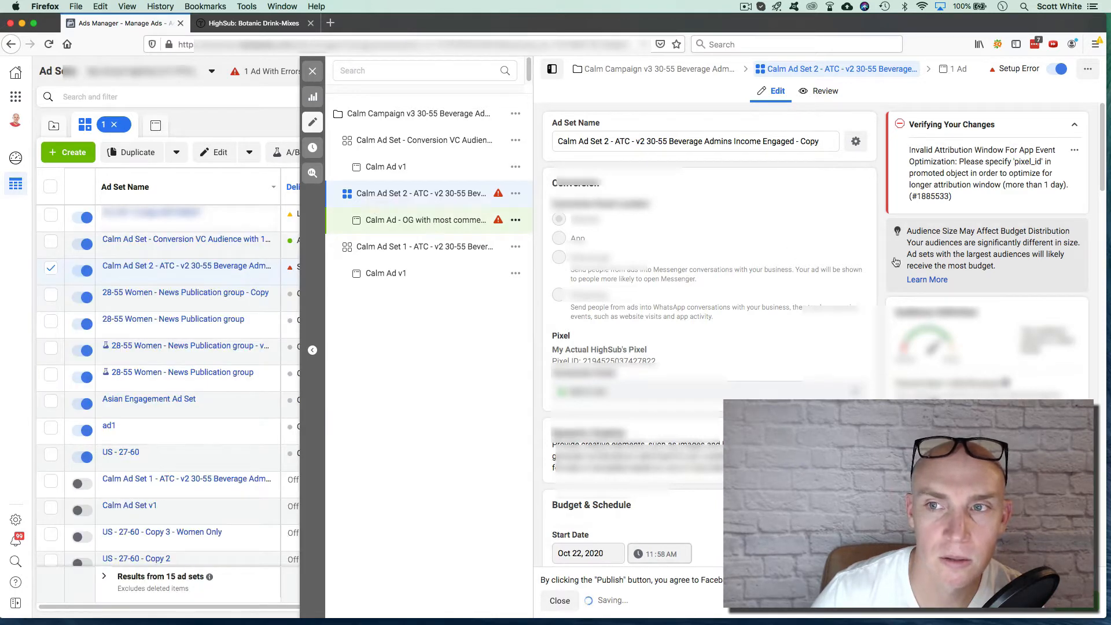
click(426, 220)
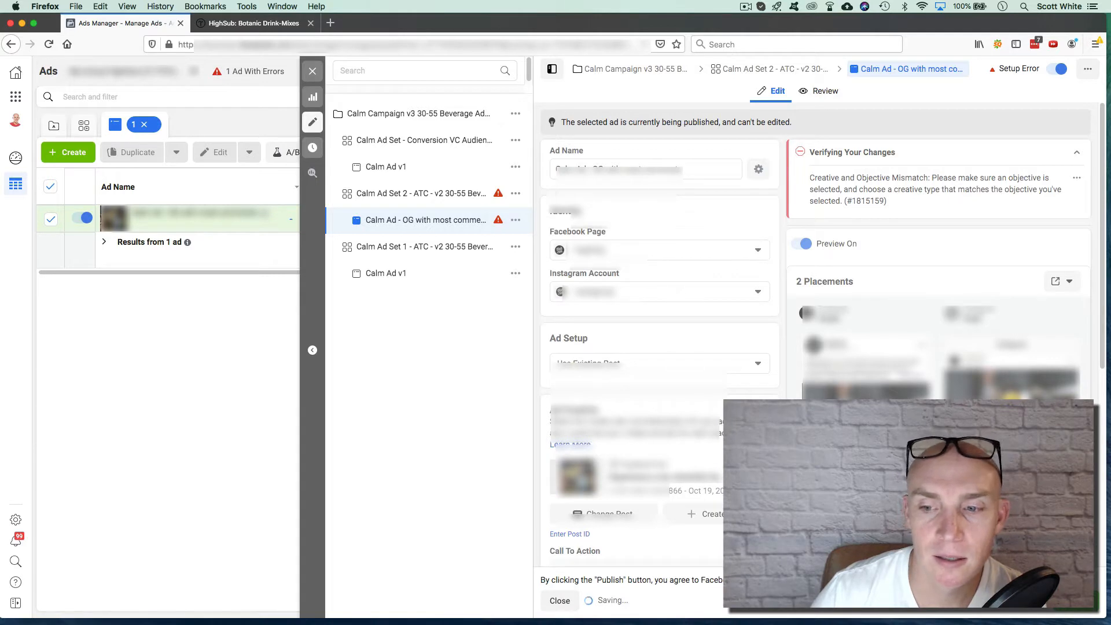
click(438, 197)
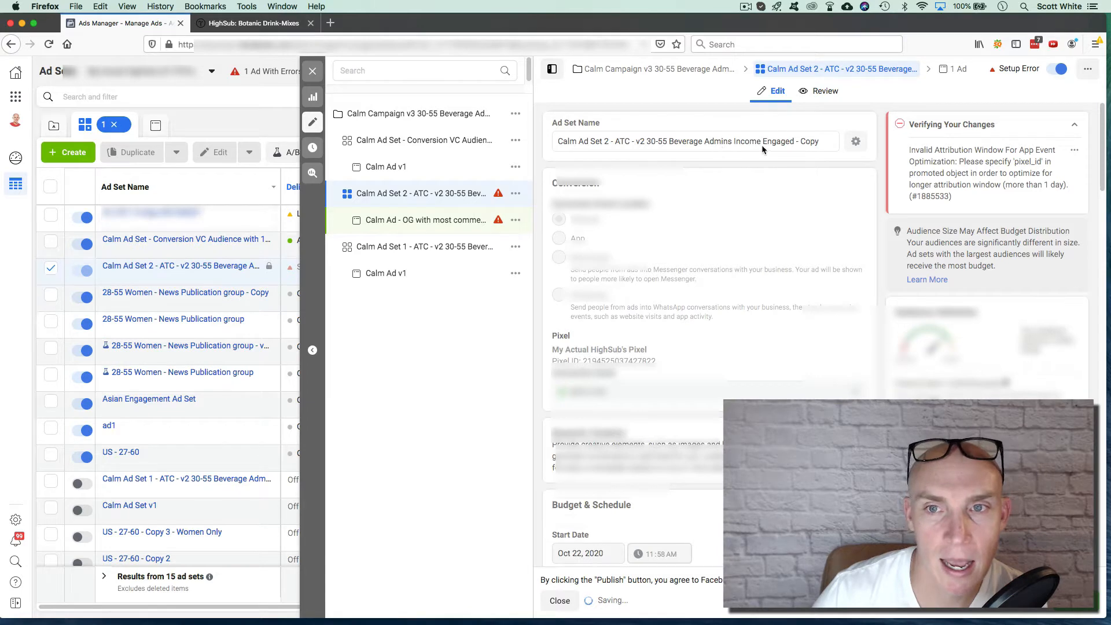
scroll(700, 334, down, 2)
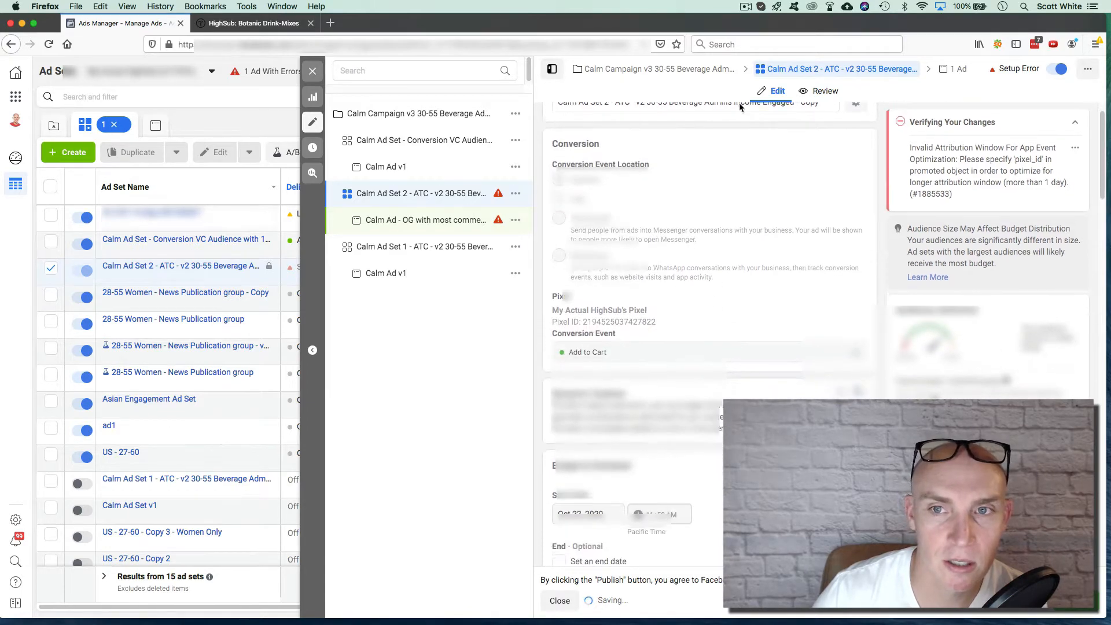
scroll(713, 313, down, 5)
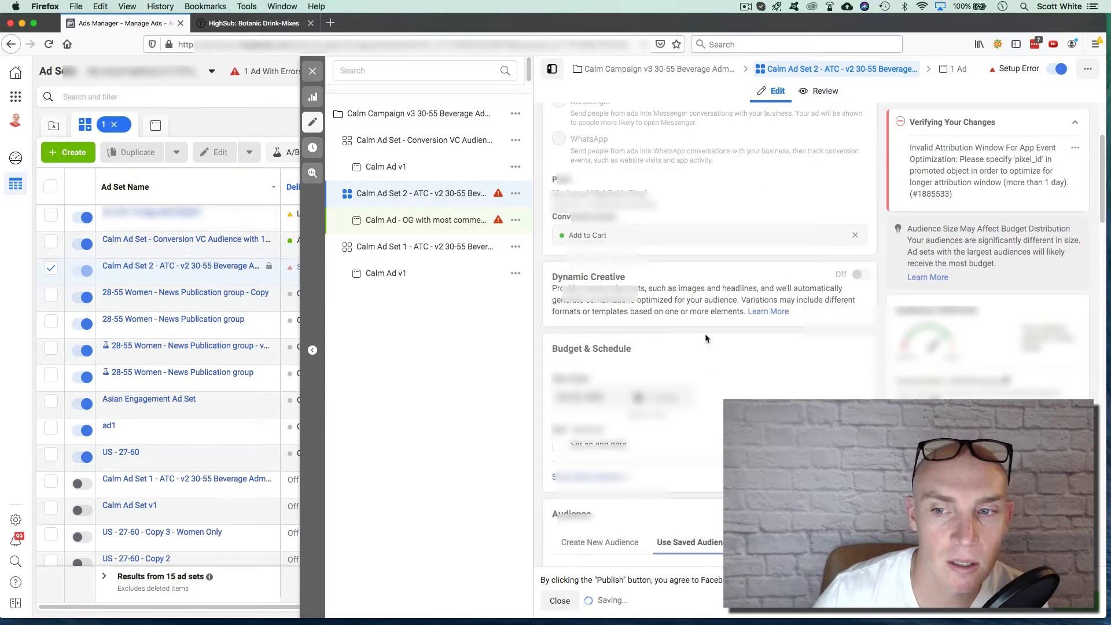
scroll(706, 328, down, 1)
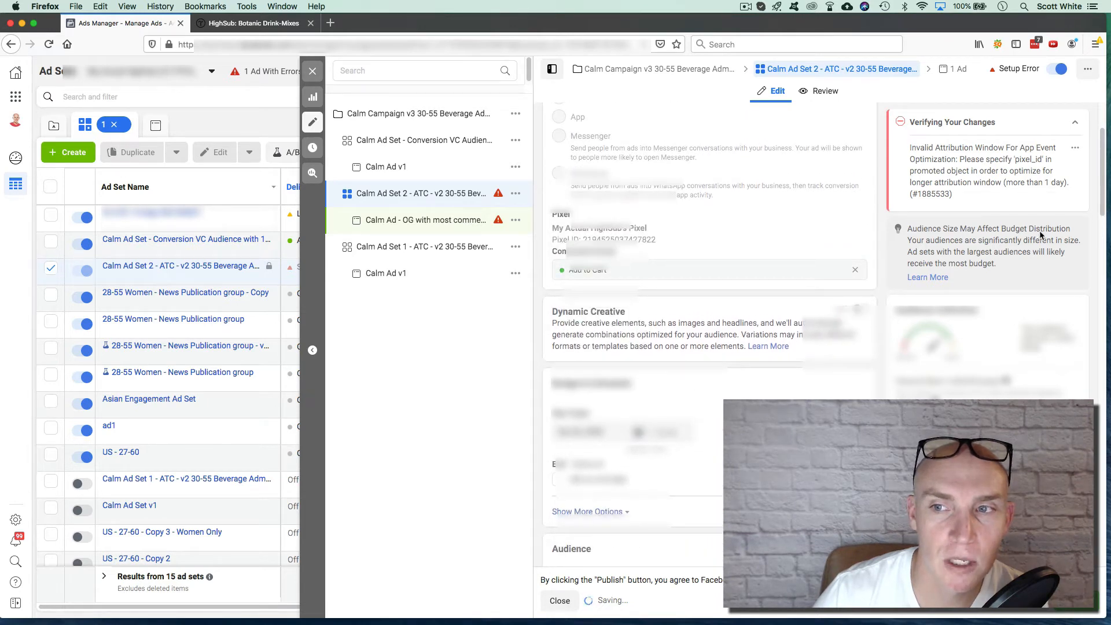
scroll(663, 345, down, 3)
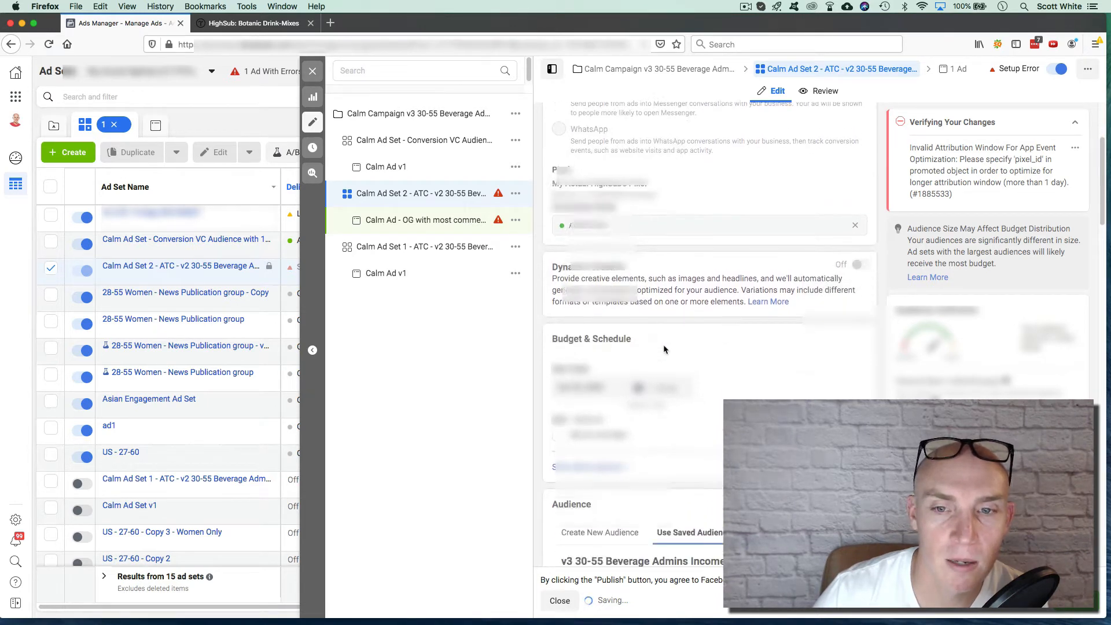
scroll(693, 367, down, 4)
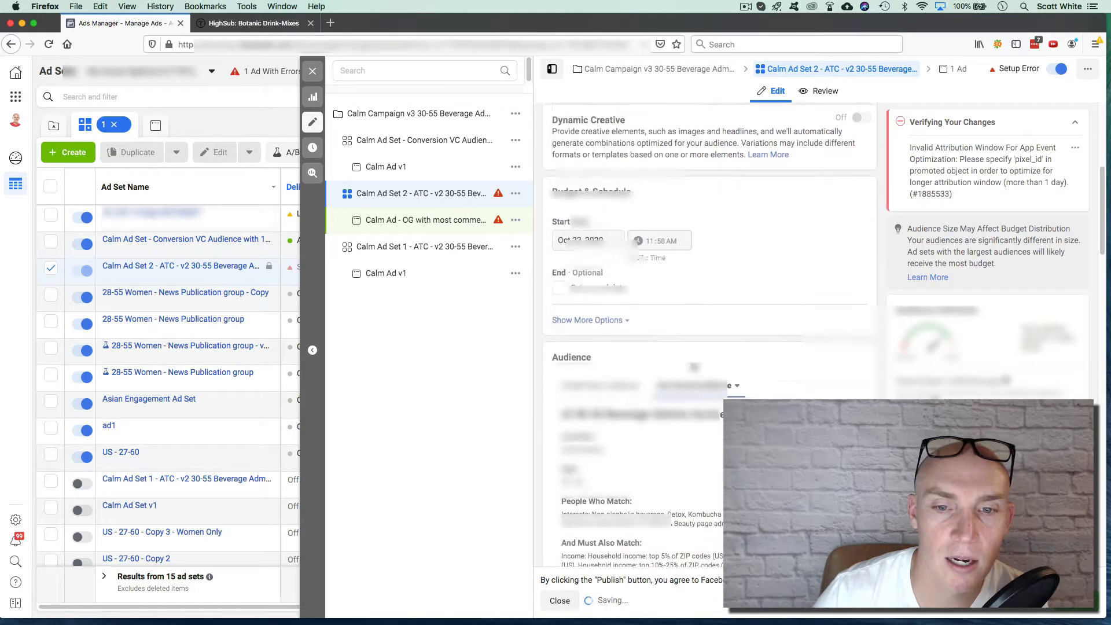
- Close the ad set editor and duplicate Calm Ad Set 2 once within its original campaign
scroll(700, 385, down, 1)
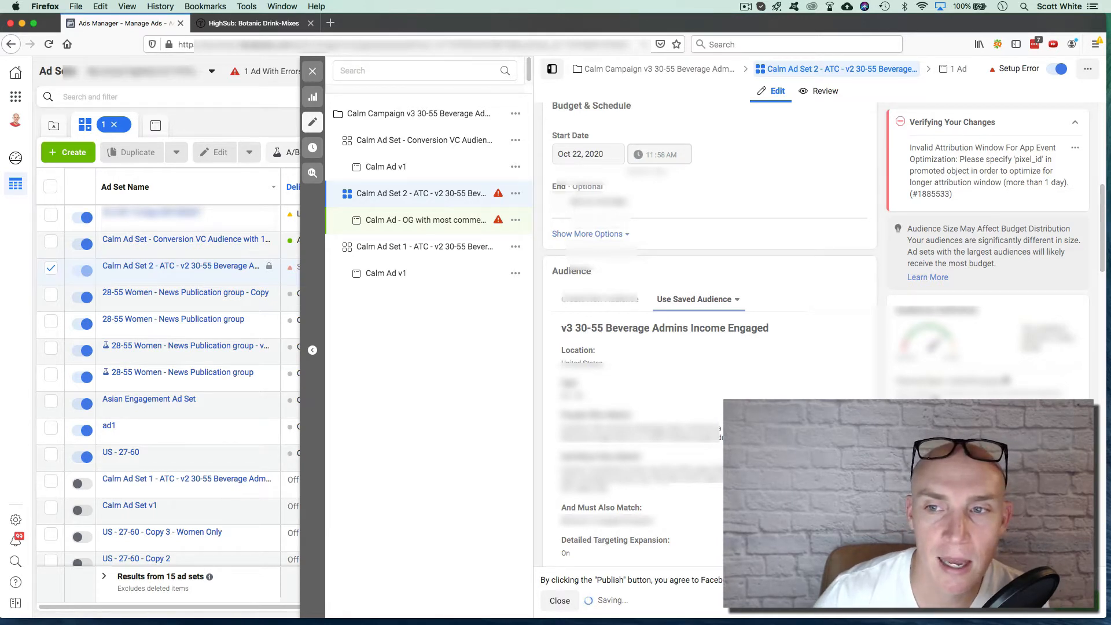
click(312, 72)
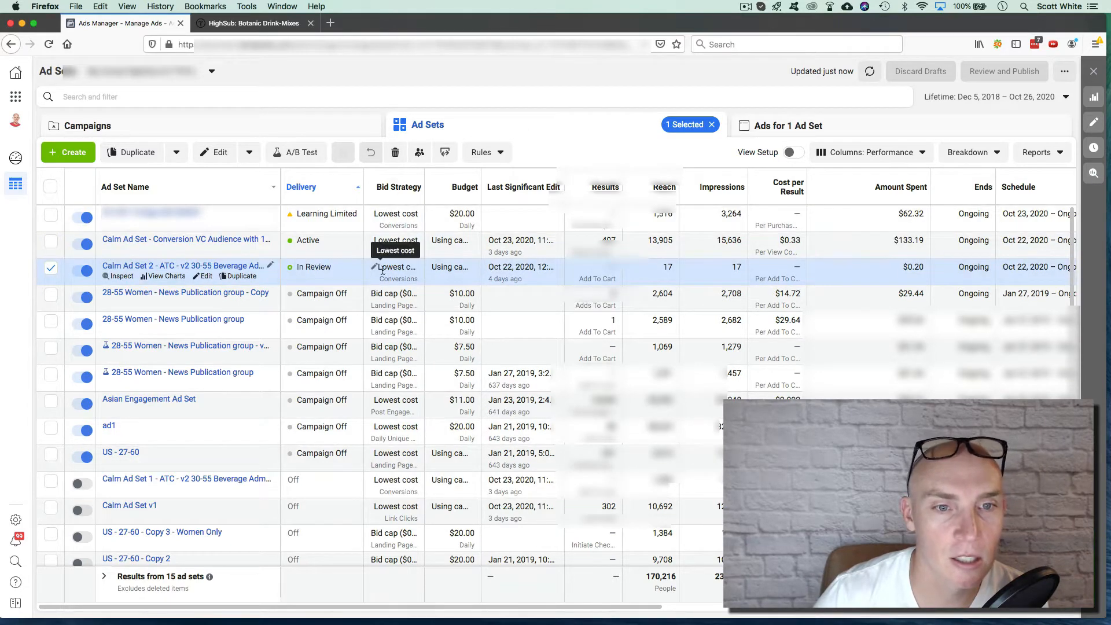
click(243, 277)
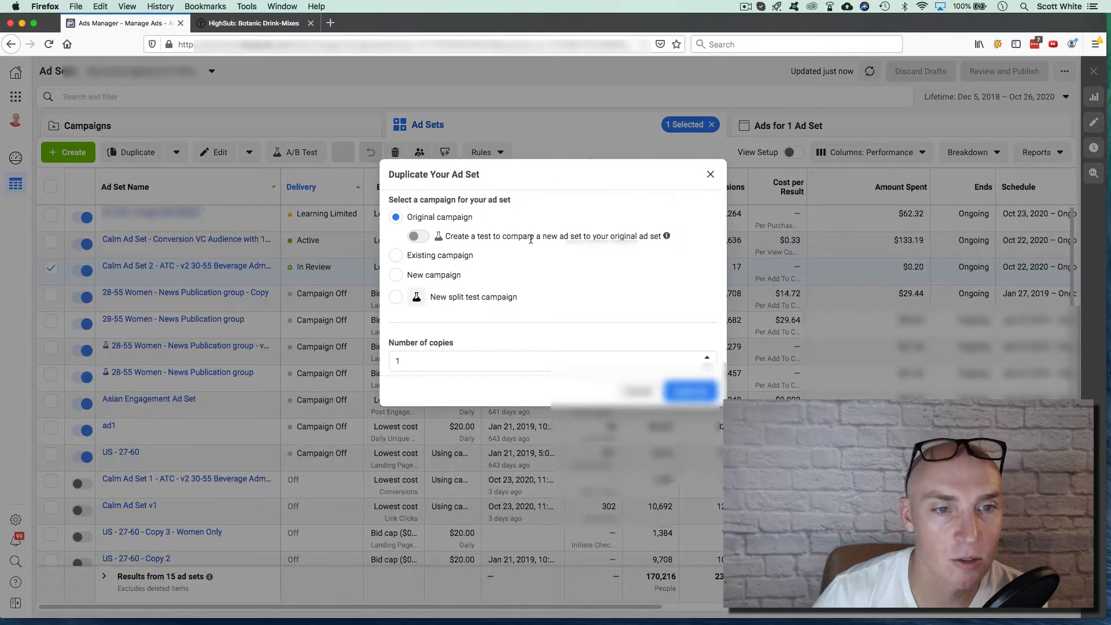
click(690, 391)
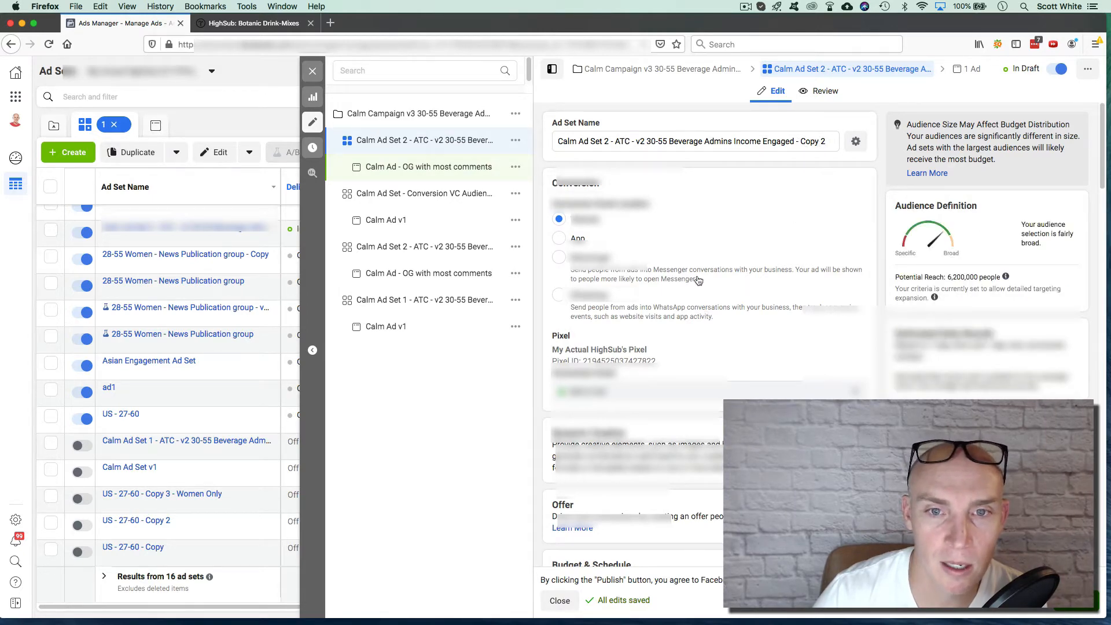
- Examine the duplicated ad set's schedule, saved audience targeting and expansion recommendations
scroll(698, 280, down, 8)
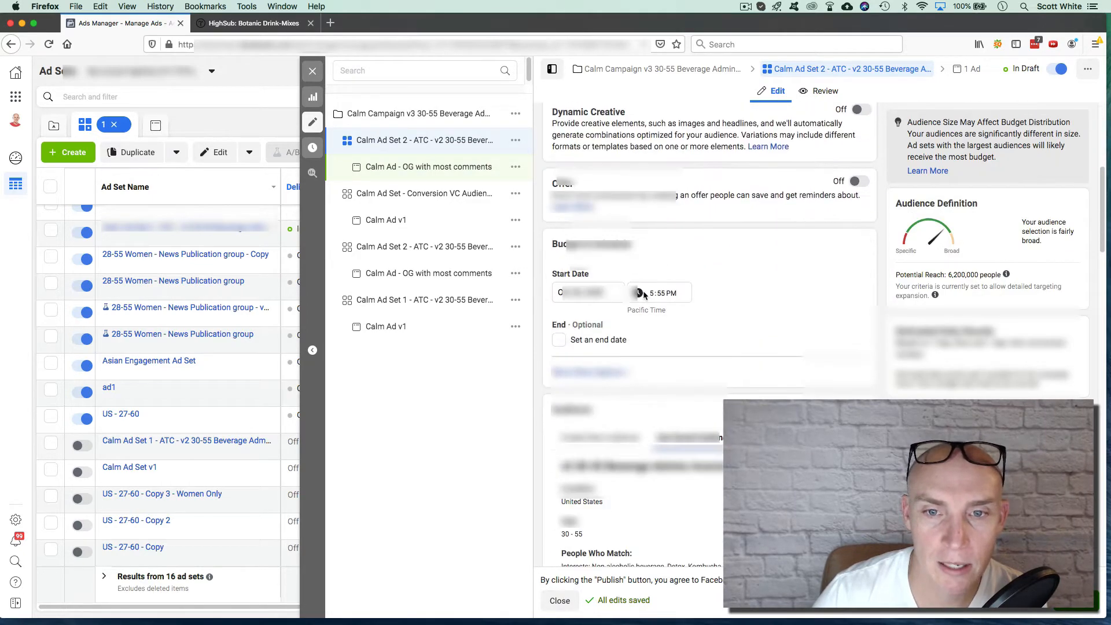
scroll(683, 283, down, 5)
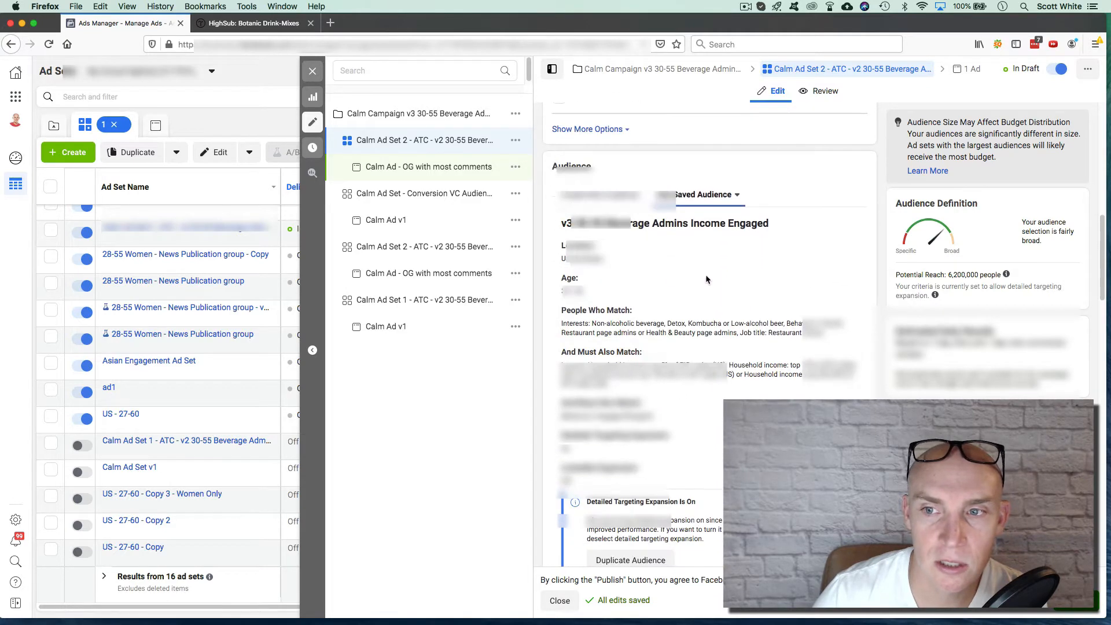
scroll(703, 316, down, 2)
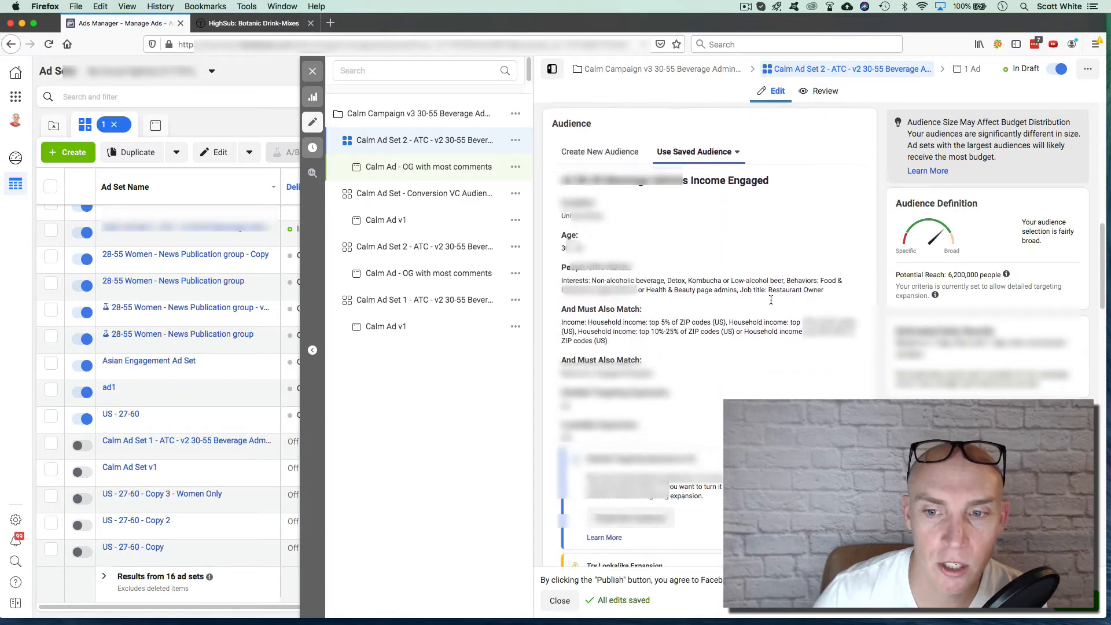
scroll(632, 315, up, 1)
scroll(640, 312, down, 1)
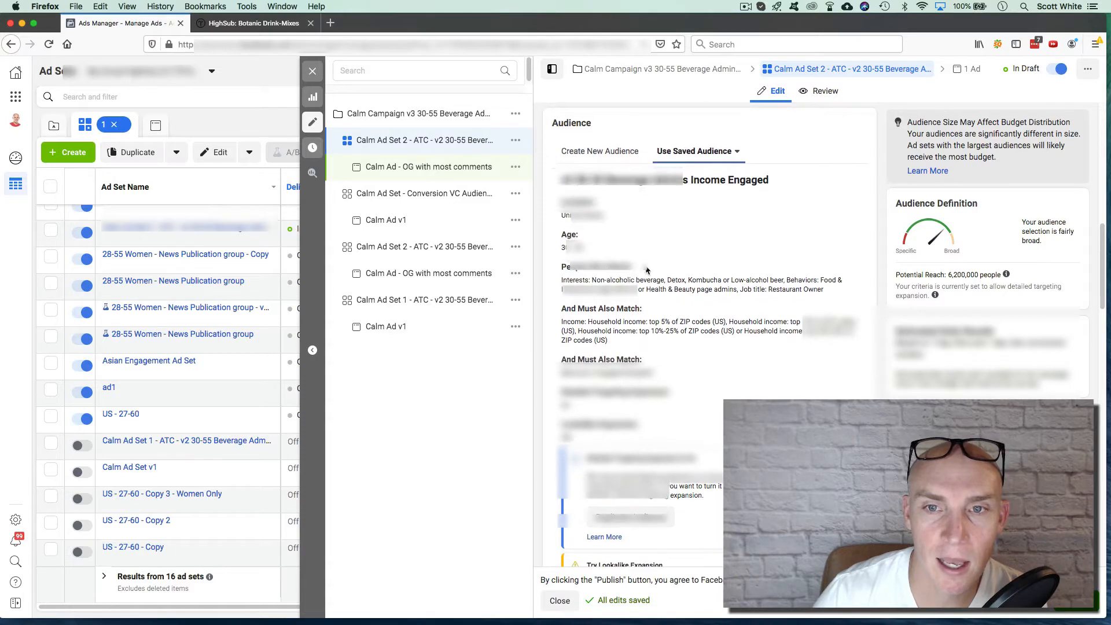
scroll(657, 268, up, 1)
scroll(636, 266, down, 1)
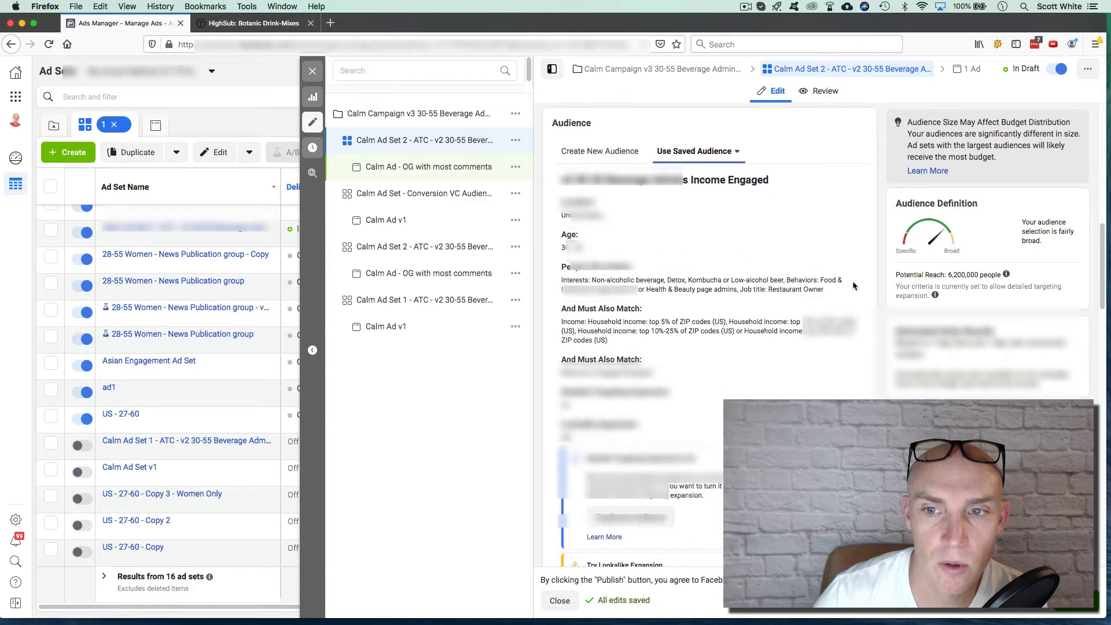
scroll(810, 281, down, 5)
scroll(721, 242, down, 10)
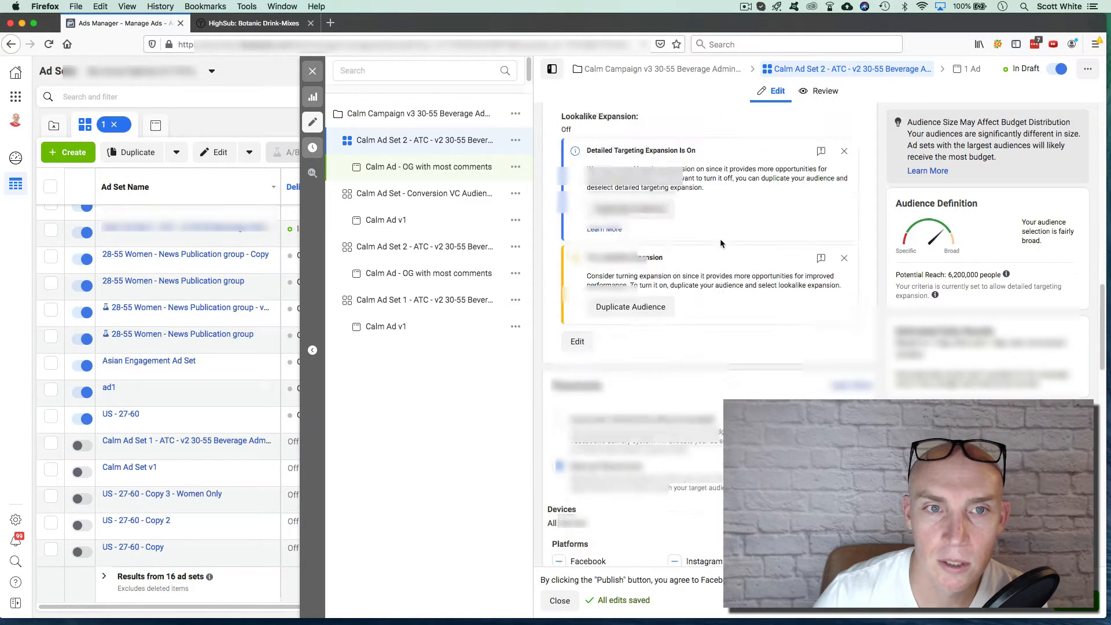
- Review the saved audience's editable details, its targeting summary and the list of other saved audiences, leaving the selection as is
click(578, 289)
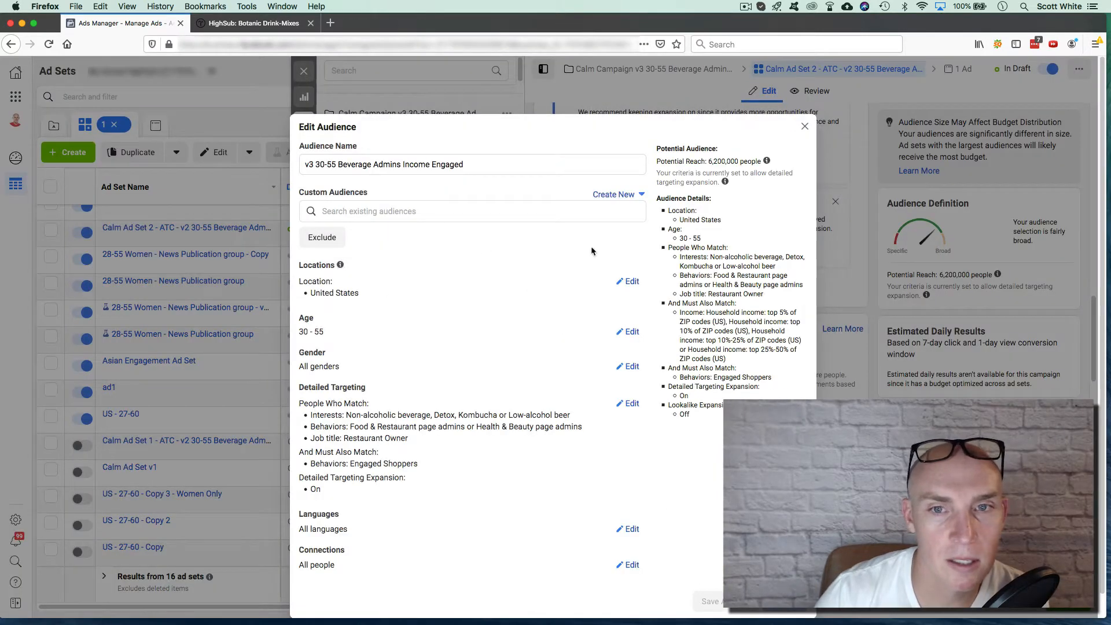
click(806, 128)
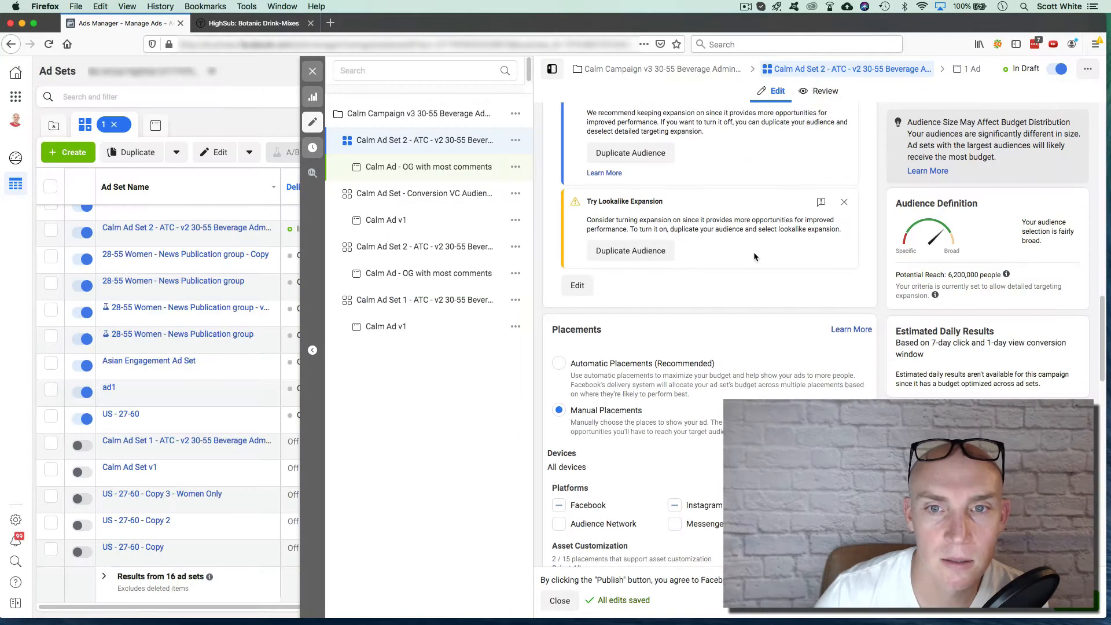
scroll(753, 252, up, 5)
scroll(737, 264, up, 4)
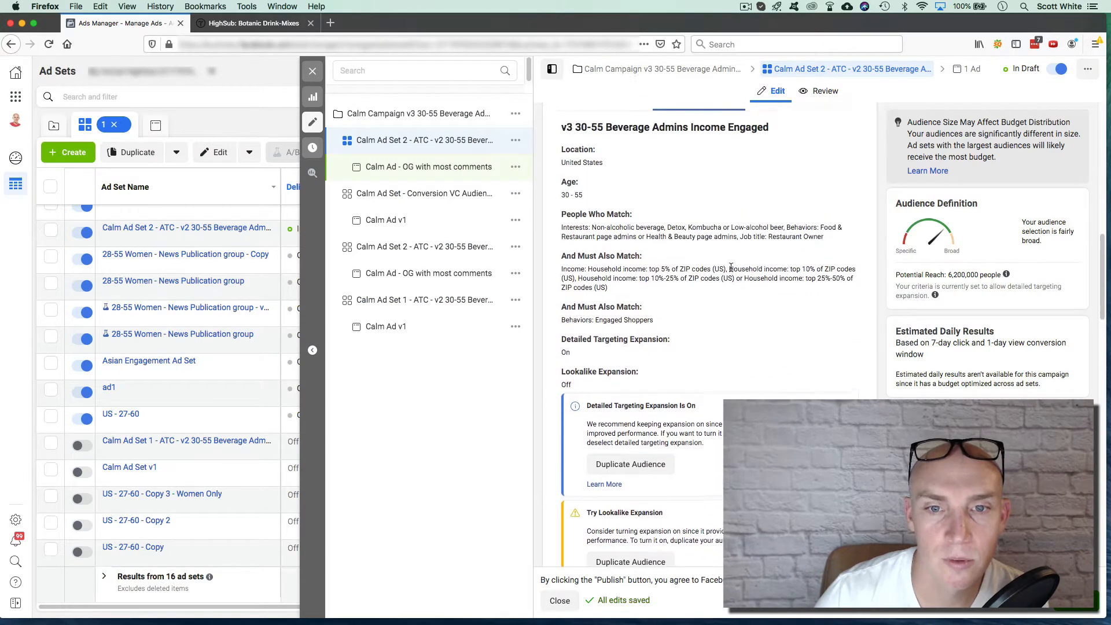
scroll(693, 309, down, 1)
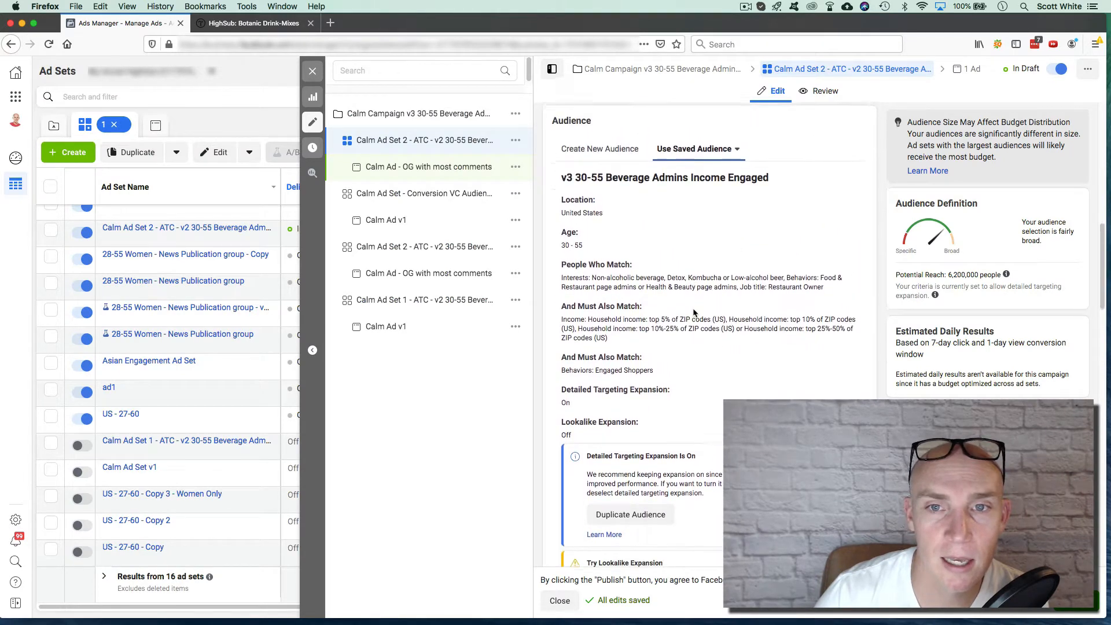
click(738, 143)
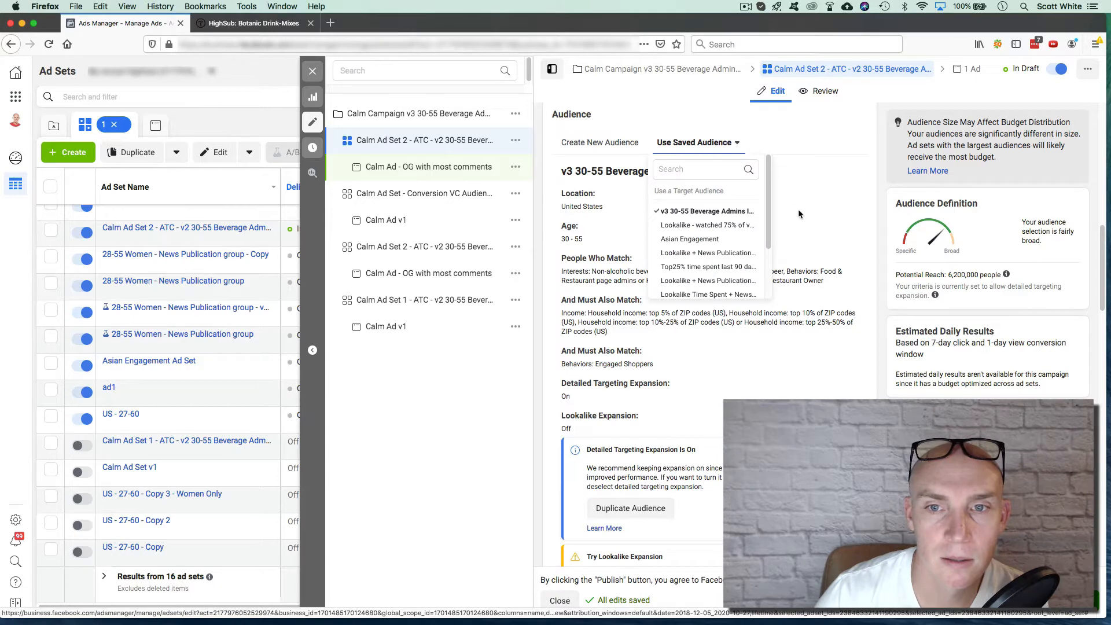
click(688, 278)
scroll(688, 281, down, 3)
scroll(666, 307, down, 1)
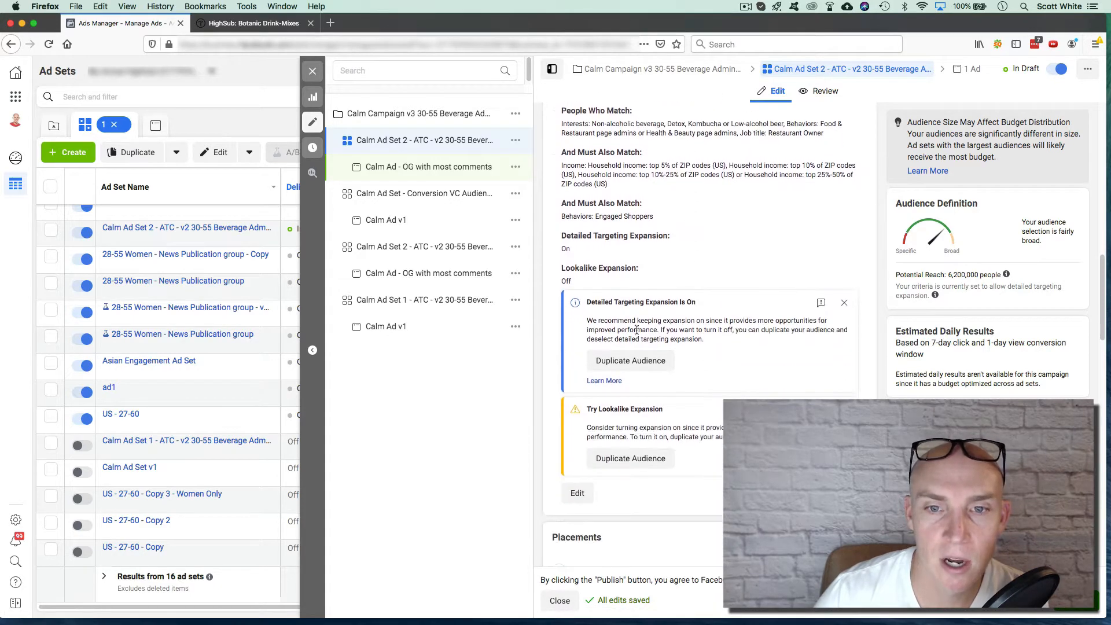
- Dismiss the Detailed Targeting Expansion notice and open the saved audience "v3 30-55 Beverage Admins Income Engaged" for editing
click(844, 302)
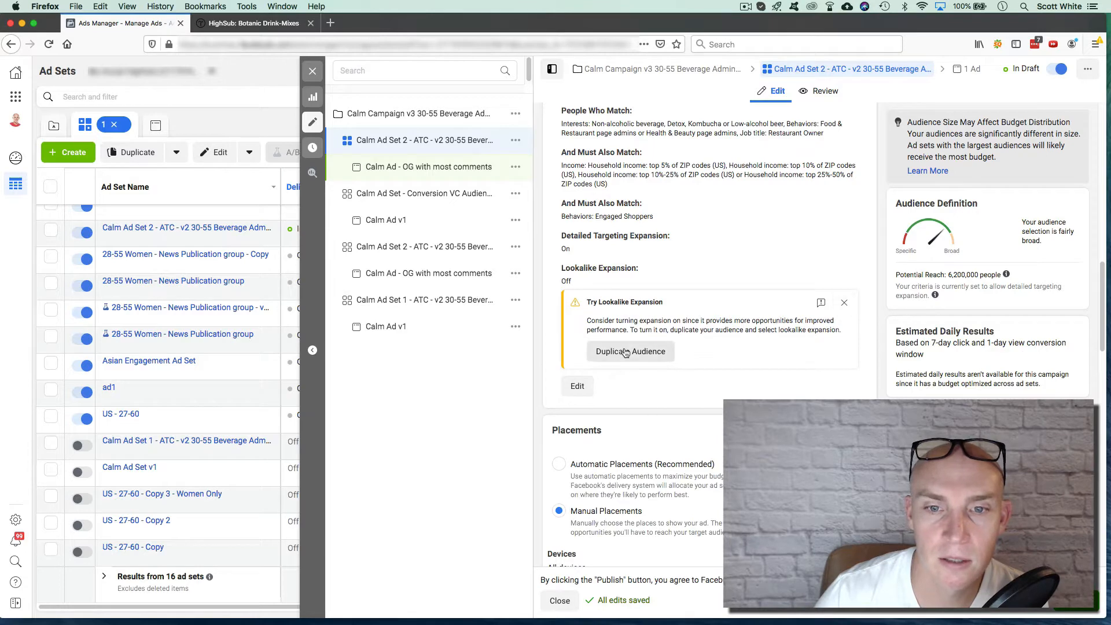
click(578, 386)
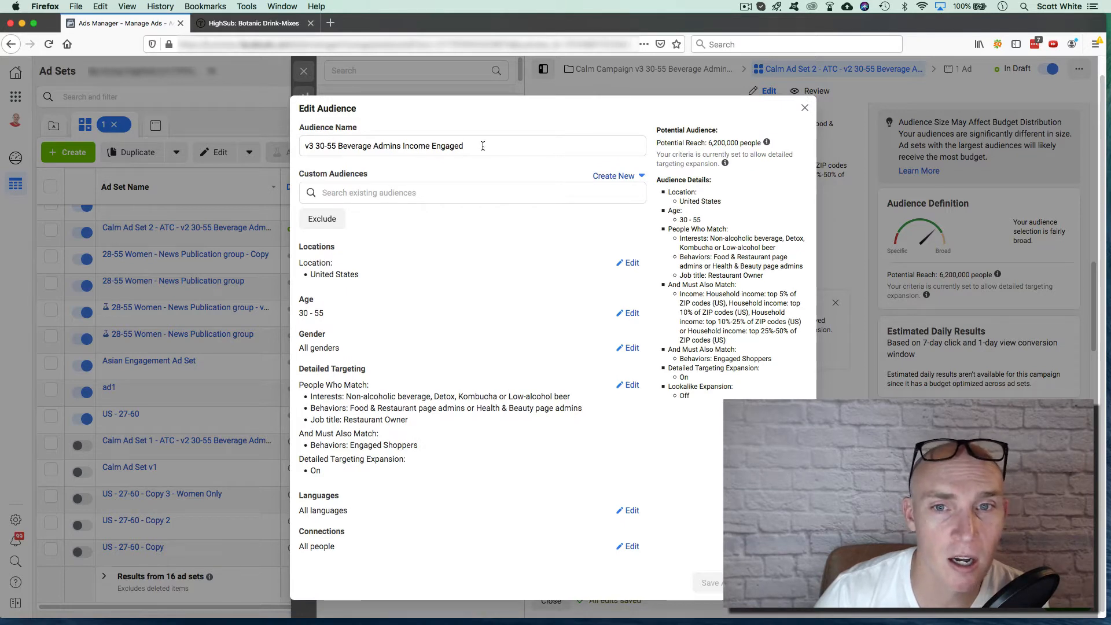
click(361, 194)
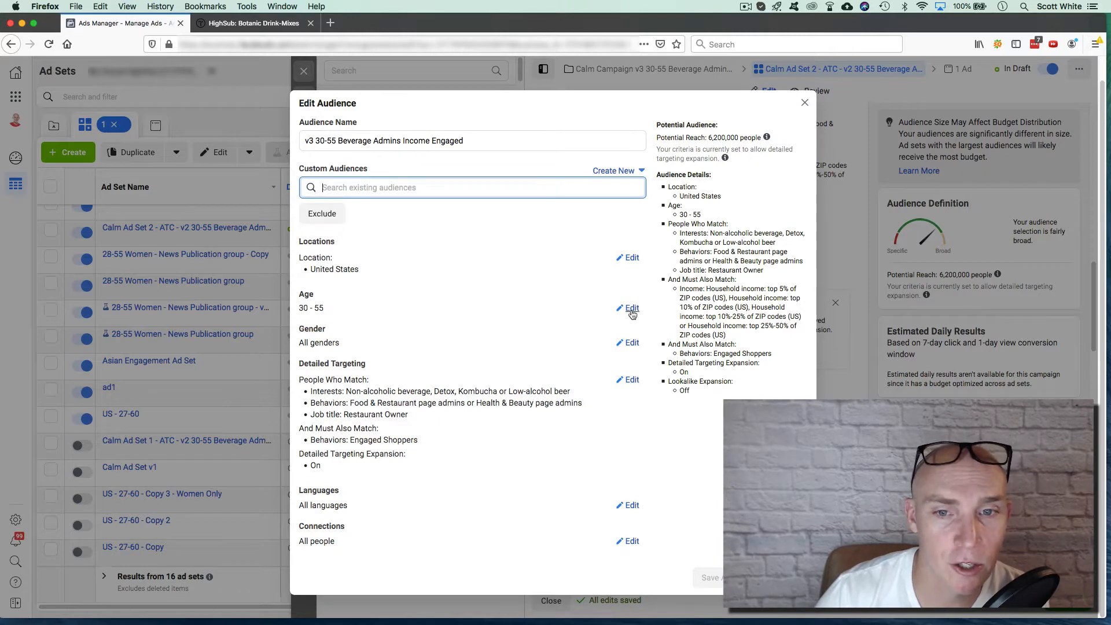
click(424, 431)
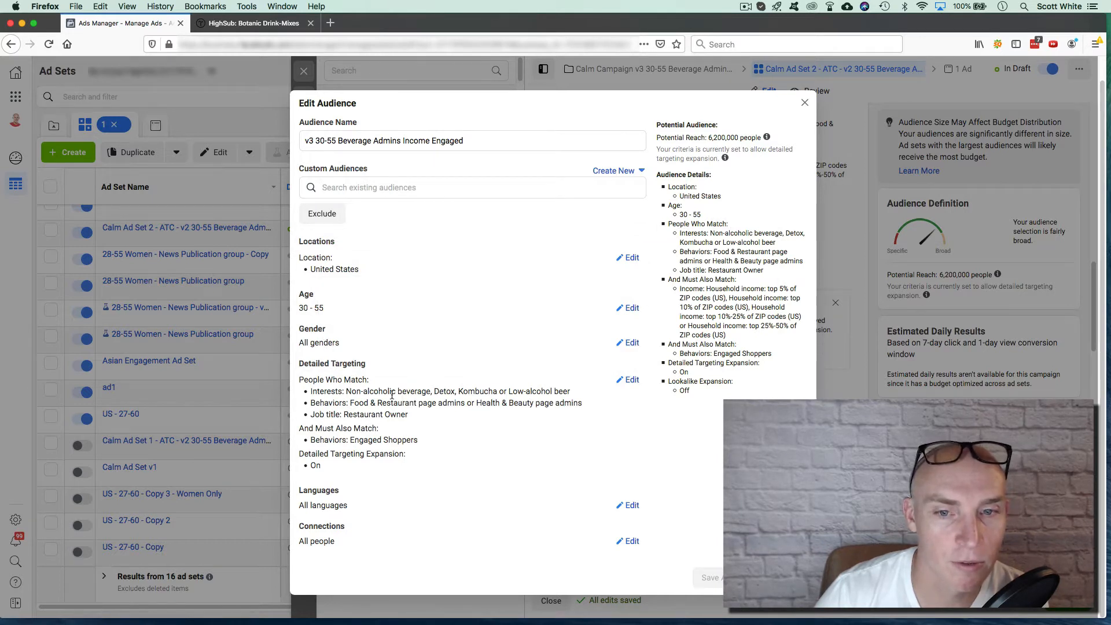
- Review the audience's detailed targeting criteria and remove the whole household income "must also match" group
click(632, 380)
scroll(480, 391, down, 5)
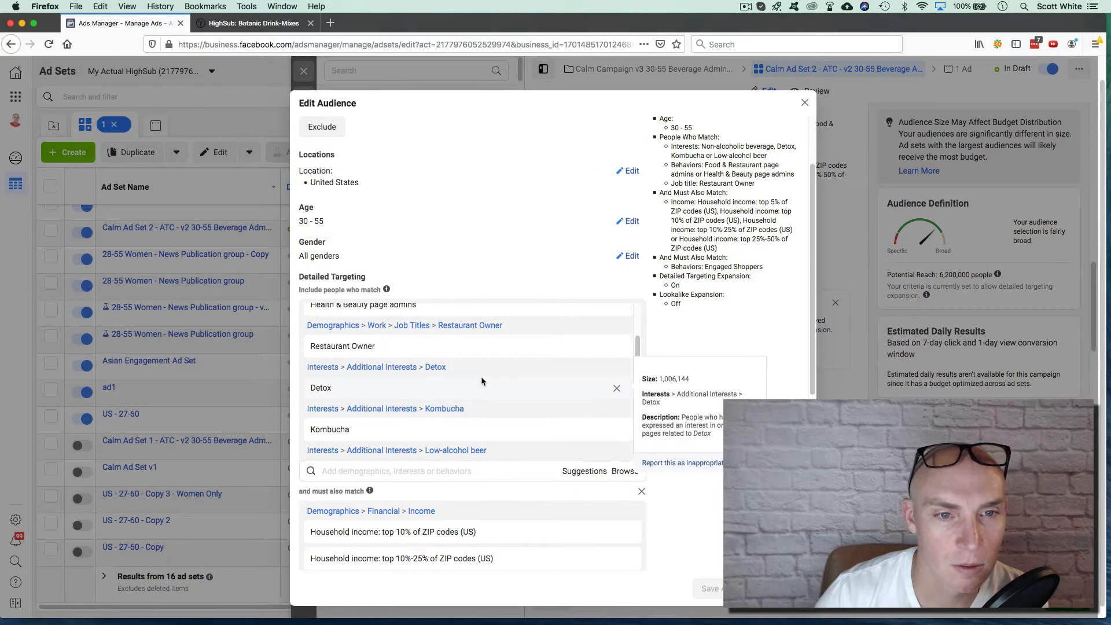
scroll(481, 376, up, 3)
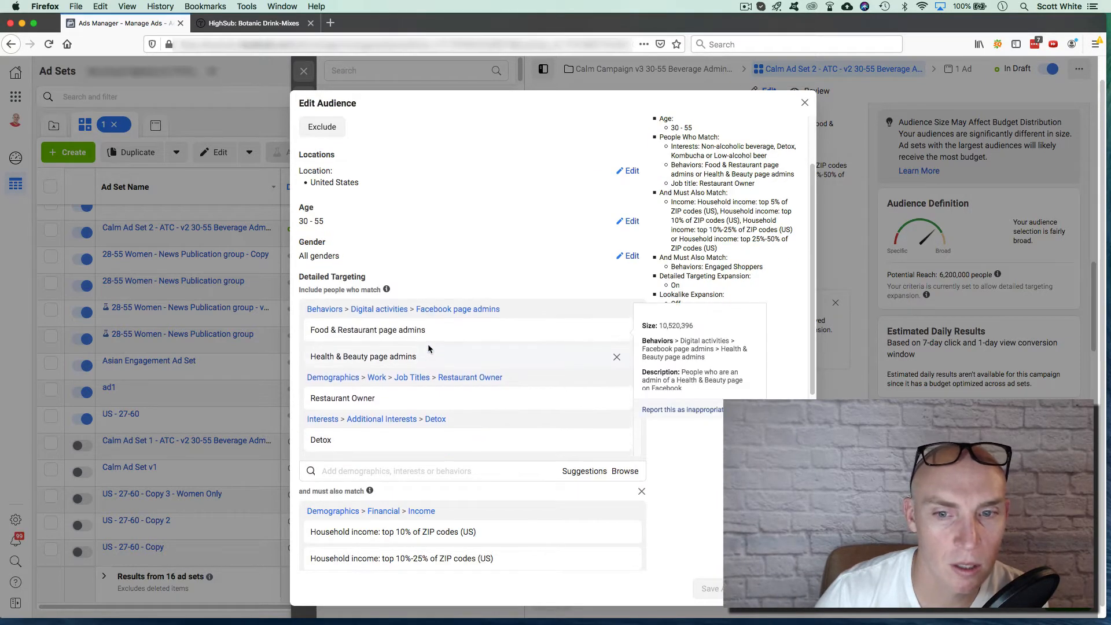
scroll(429, 344, up, 3)
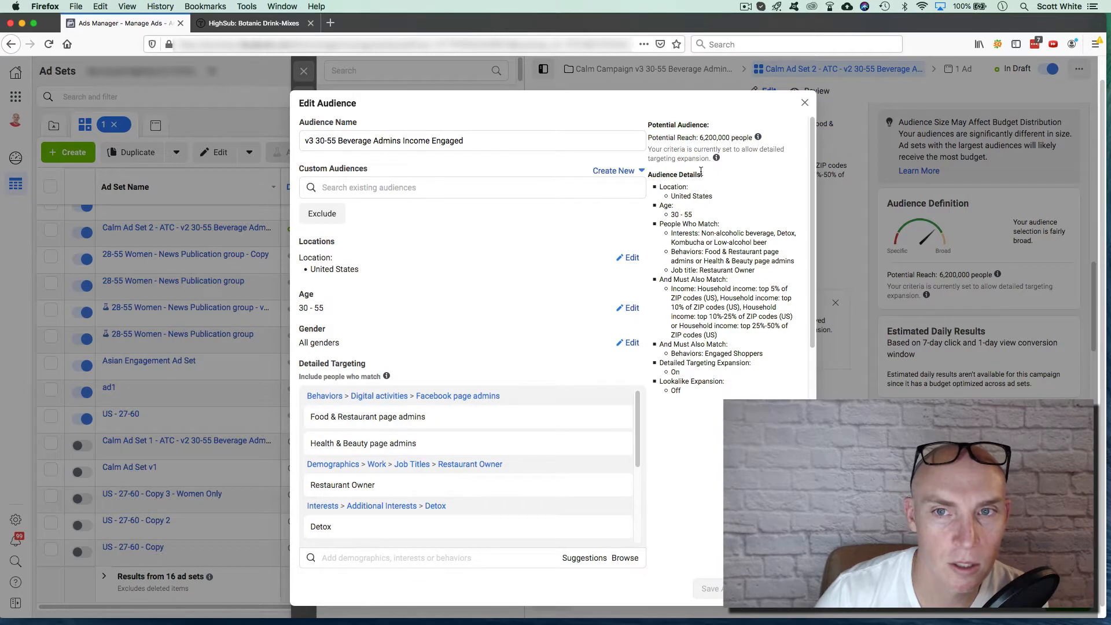
scroll(508, 311, down, 3)
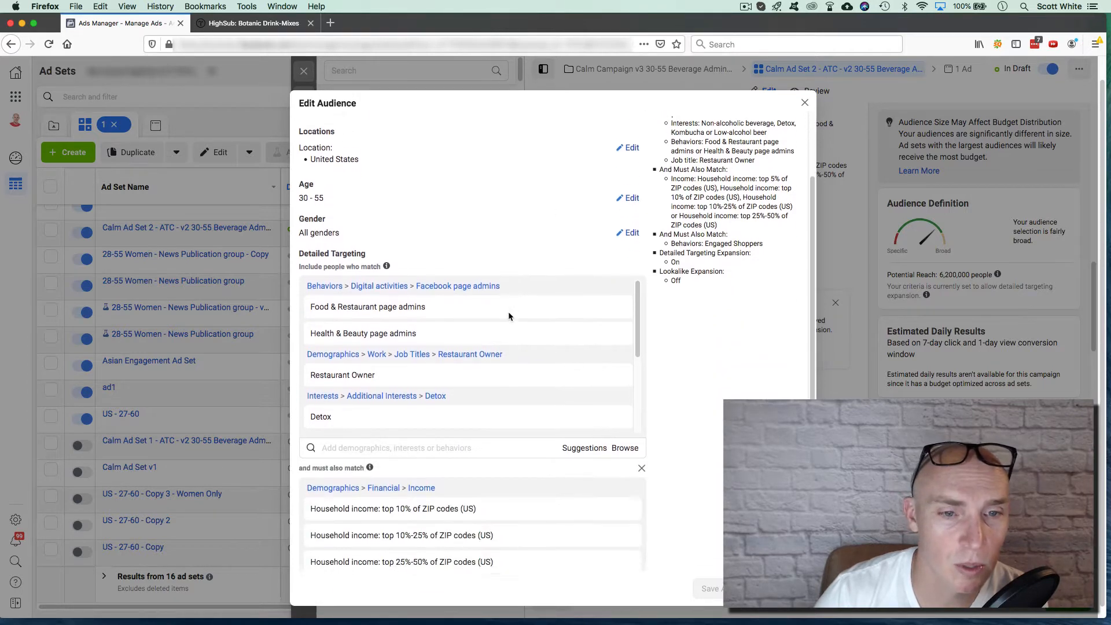
scroll(384, 360, down, 5)
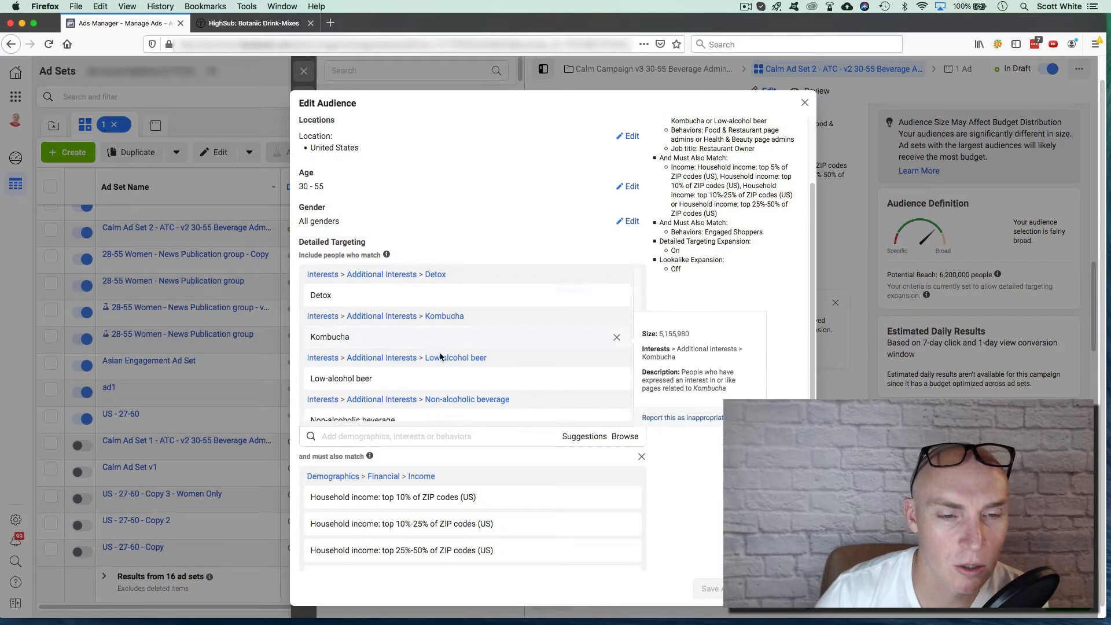
scroll(460, 355, down, 3)
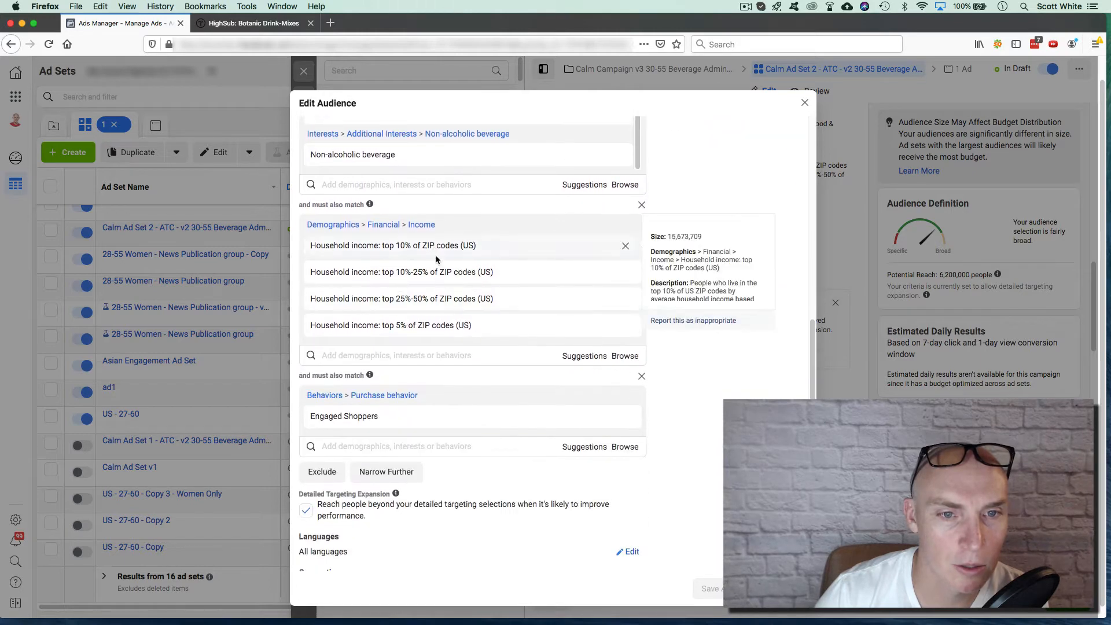
scroll(443, 313, up, 1)
scroll(414, 285, up, 3)
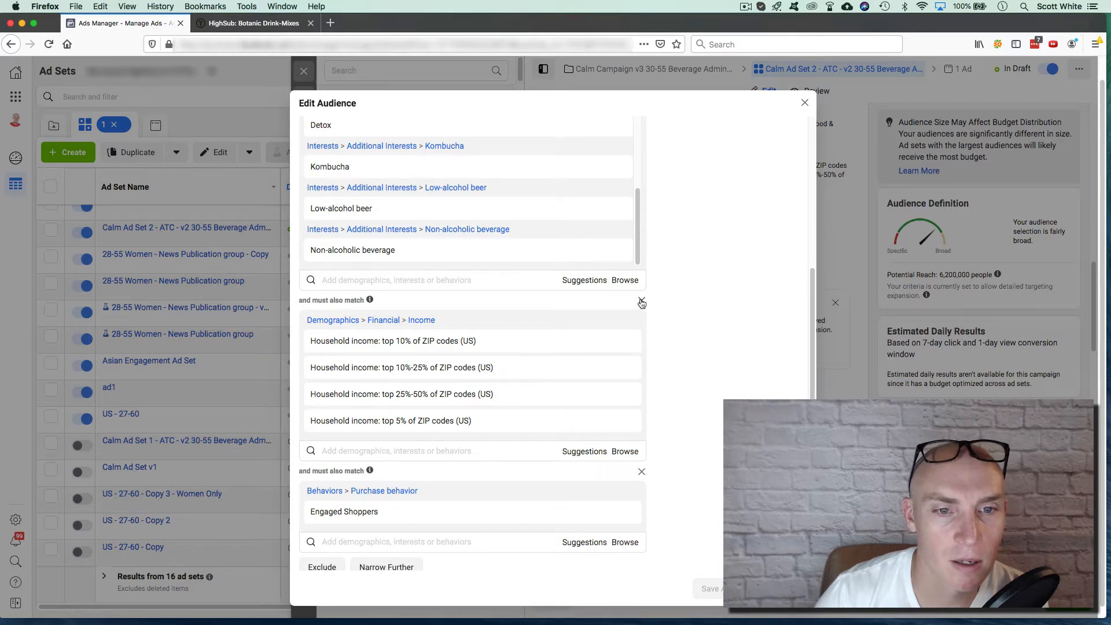
click(641, 302)
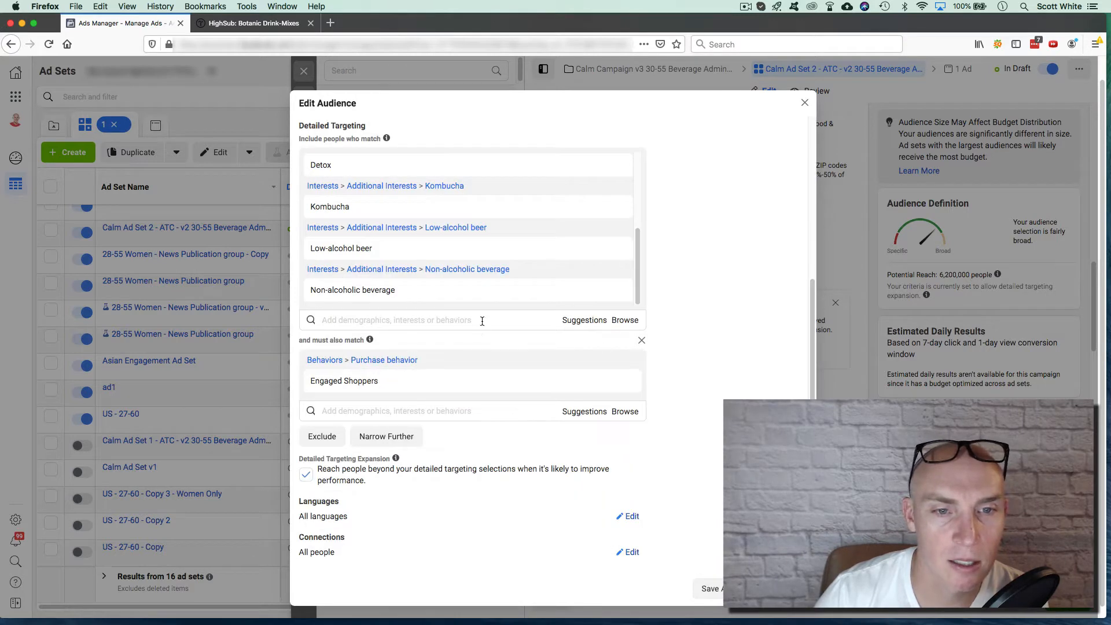
- Rename the audience as "v3 Conv ATC 30-55 Beverage Admins Engaged", dropping the word Income and adding Conv ATC before the age range
scroll(364, 381, up, 10)
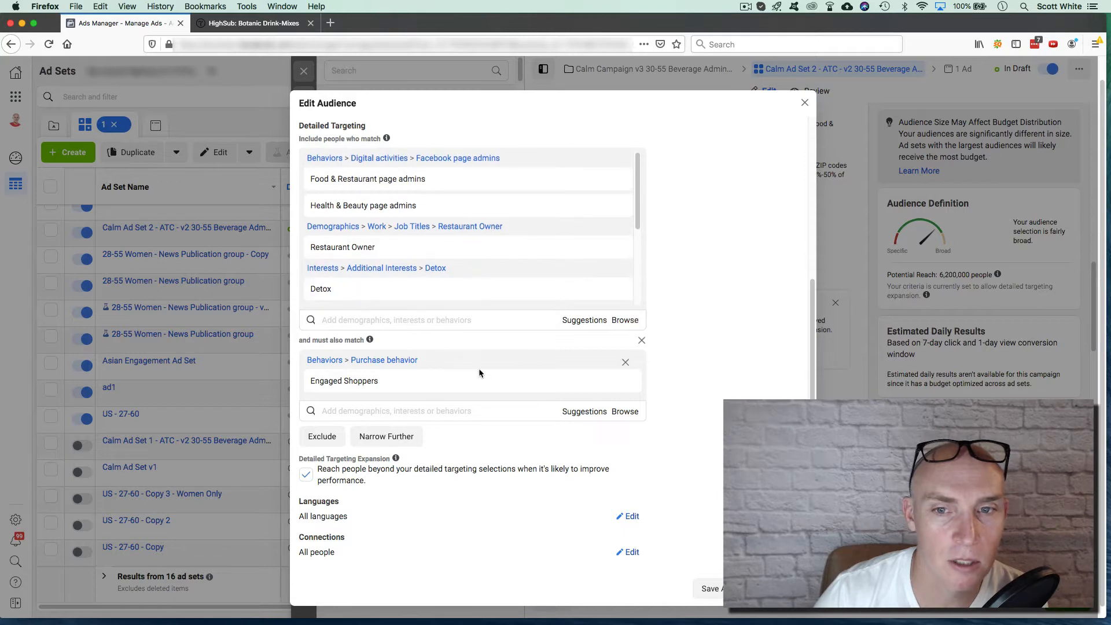
scroll(575, 299, up, 2)
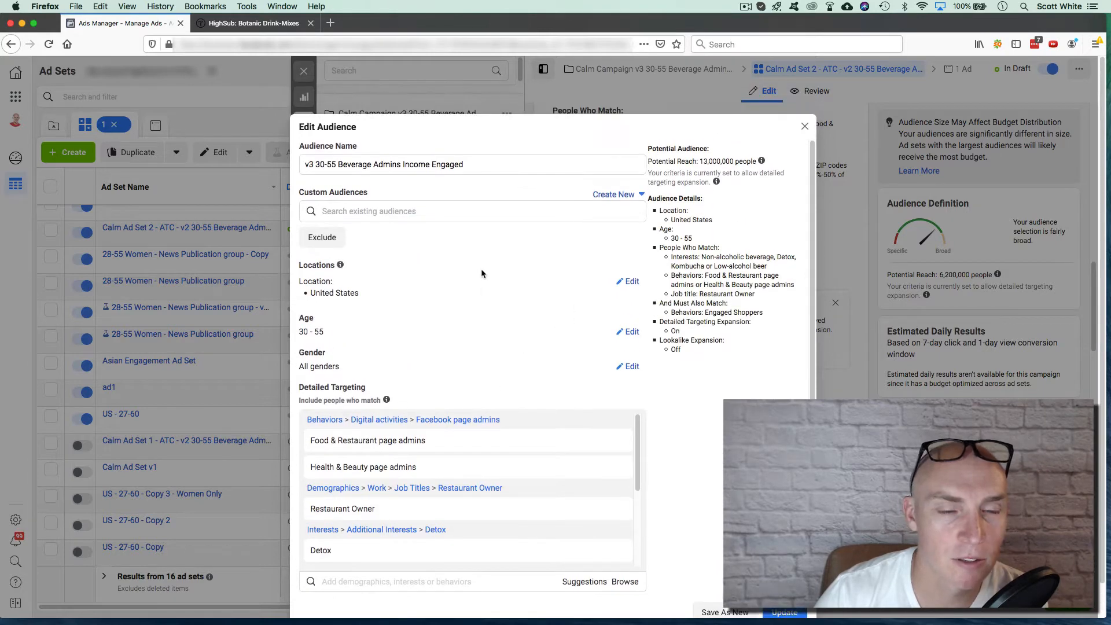
scroll(481, 285, down, 2)
scroll(480, 289, up, 2)
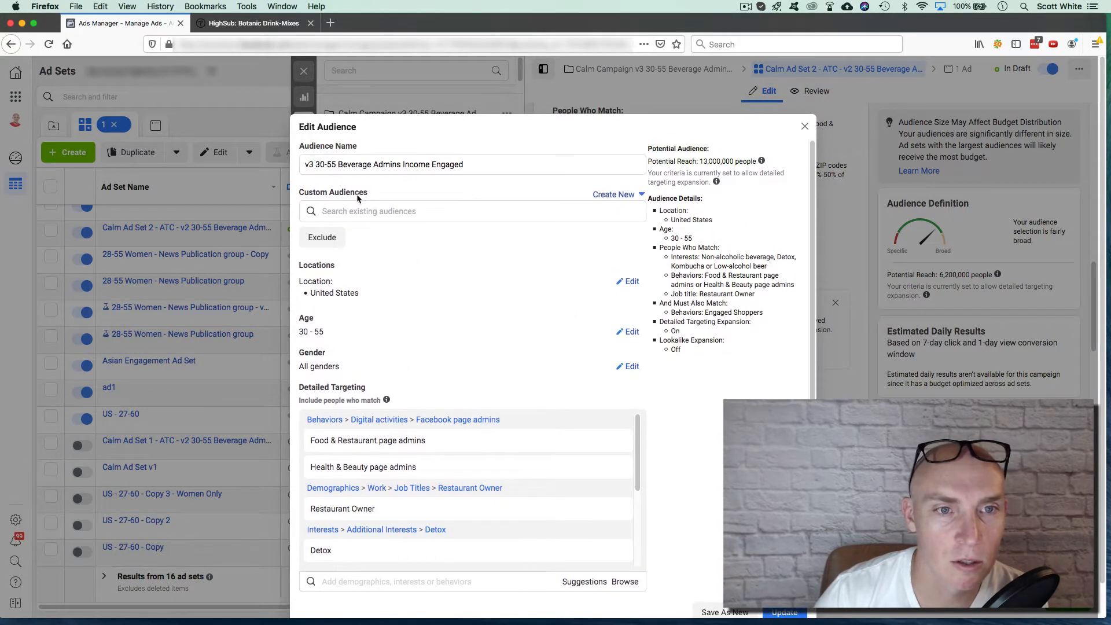
double_click(403, 165)
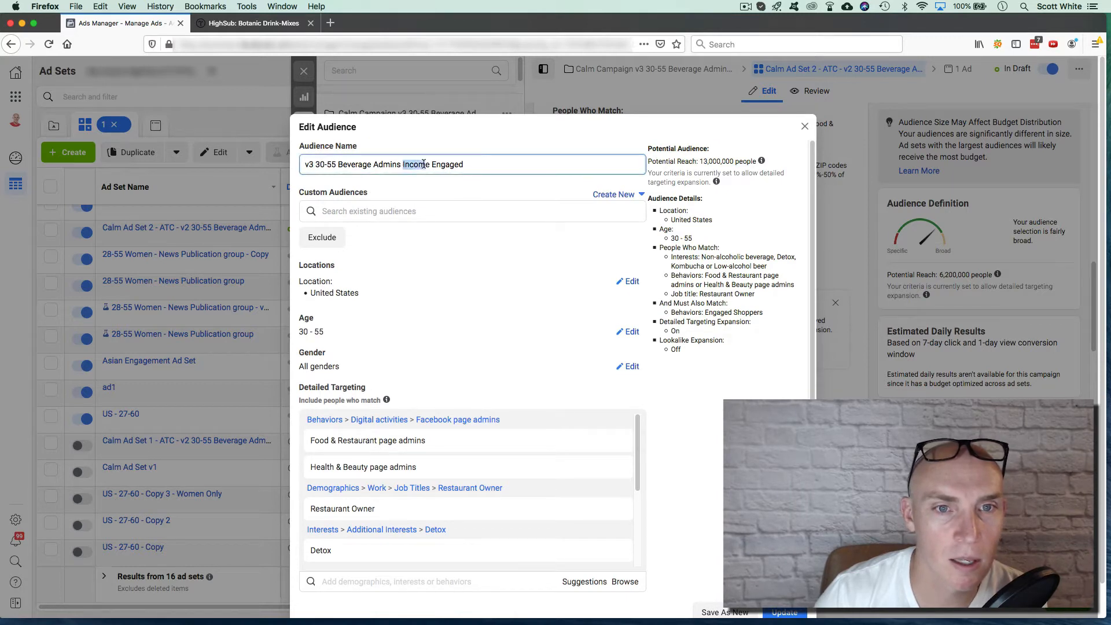
key(BackSpace)
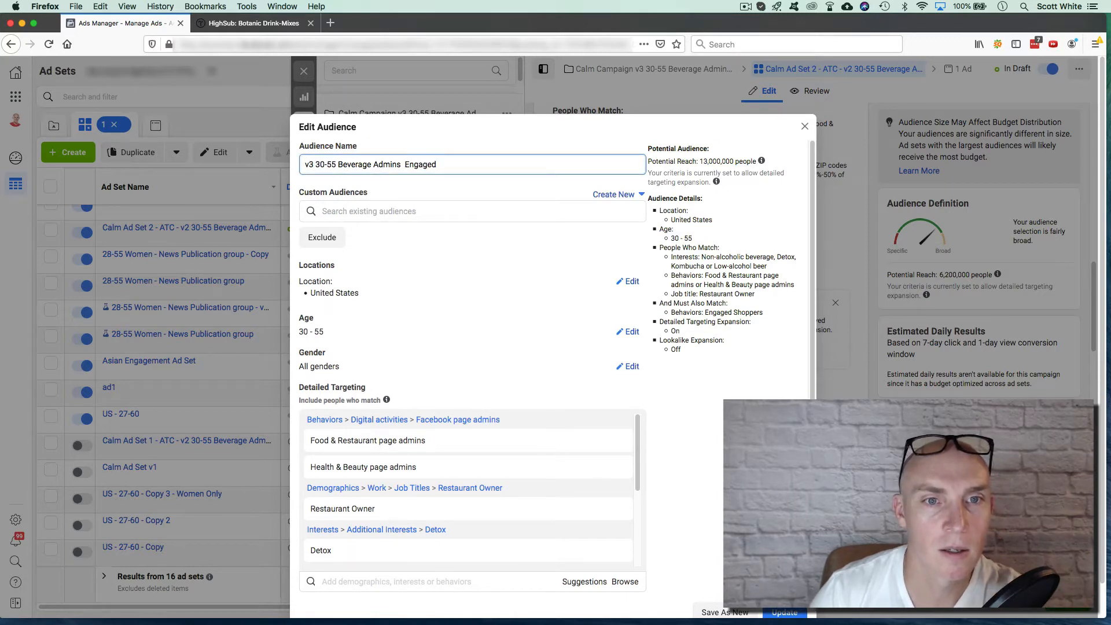
key(BackSpace)
scroll(654, 509, down, 2)
scroll(527, 240, up, 2)
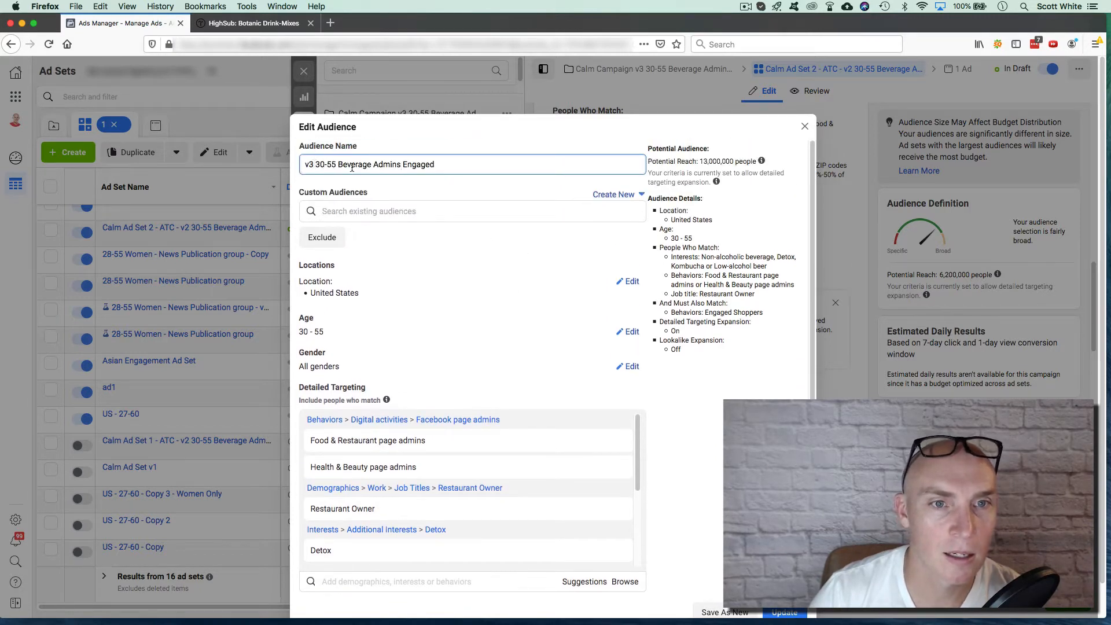
click(316, 166)
text(C)
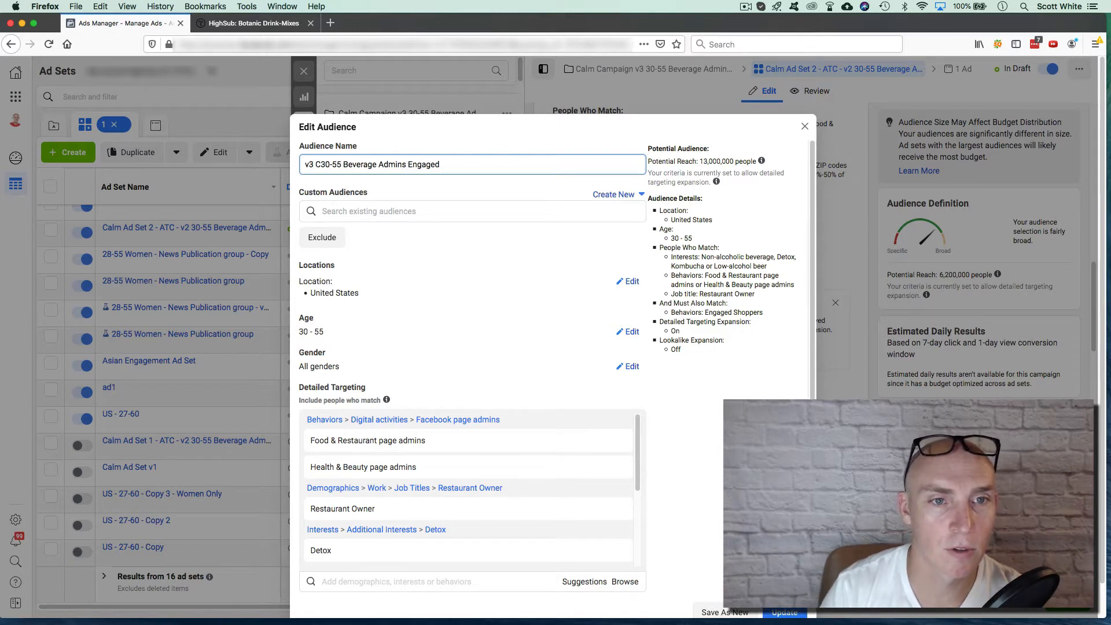
text(onv ATC)
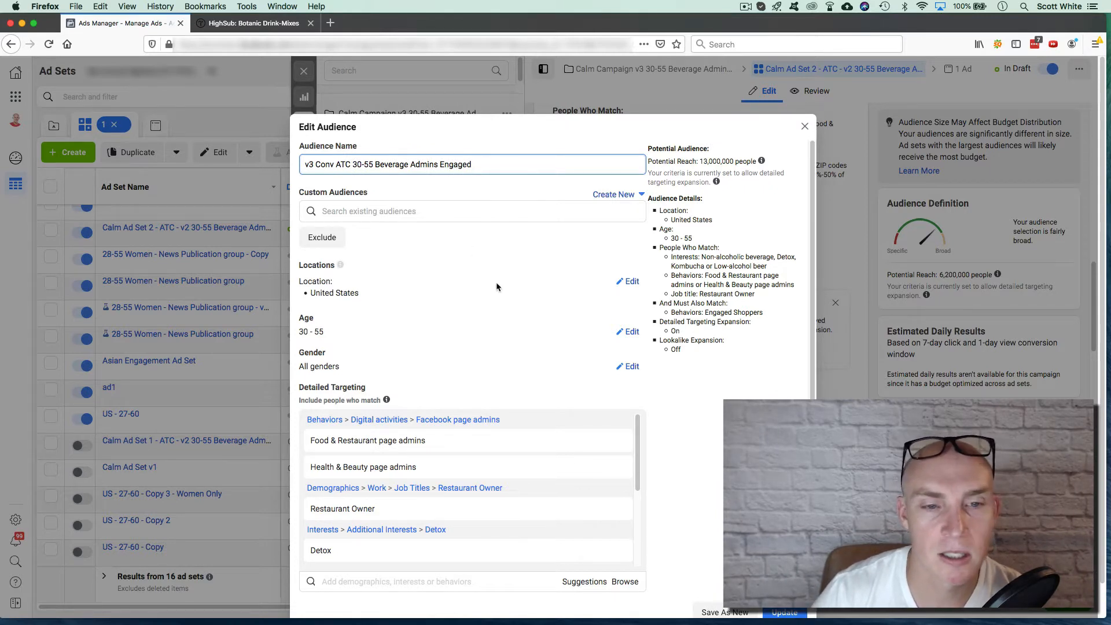
- Review the audience's page admin, job title and interest criteria, the Engaged Shoppers requirement and the potential reach
scroll(435, 304, down, 2)
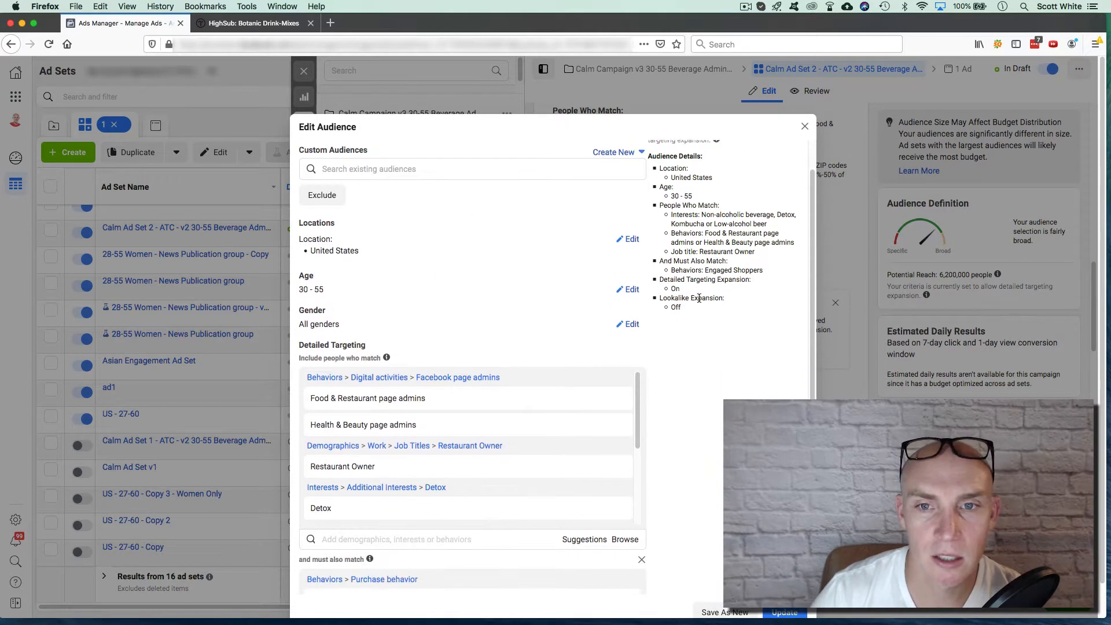
scroll(699, 298, up, 2)
scroll(582, 265, down, 5)
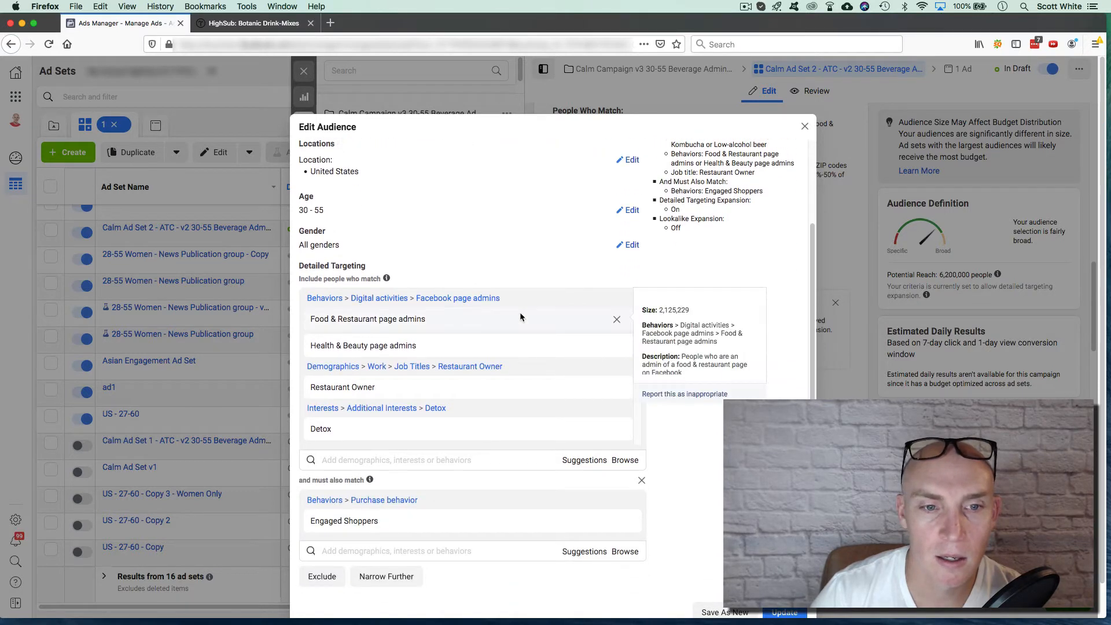
scroll(519, 312, down, 3)
scroll(520, 311, down, 5)
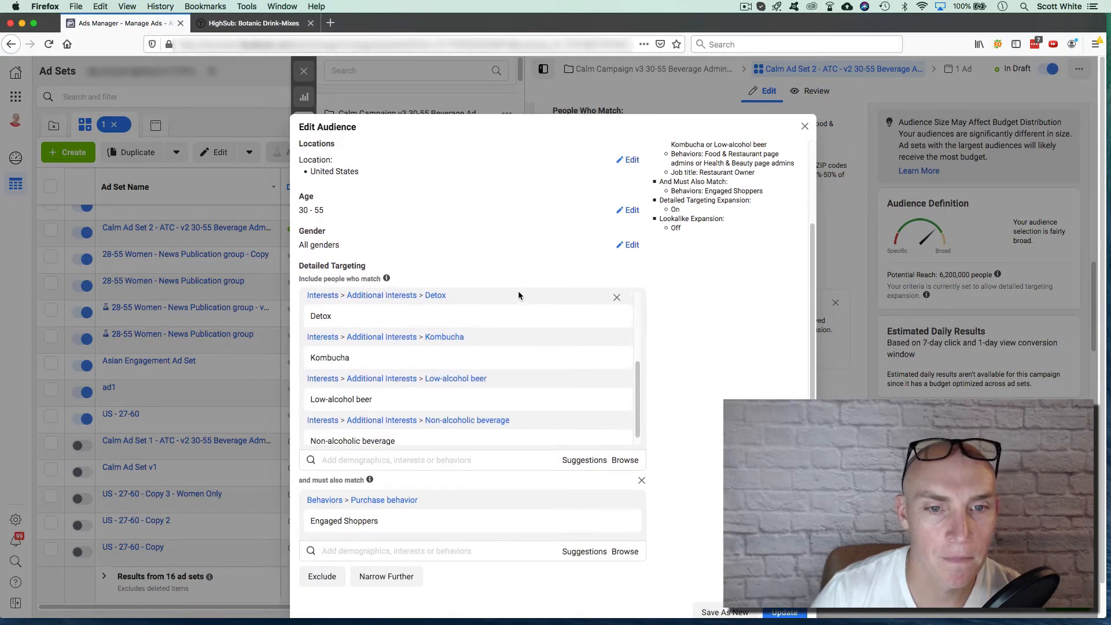
scroll(324, 250, up, 3)
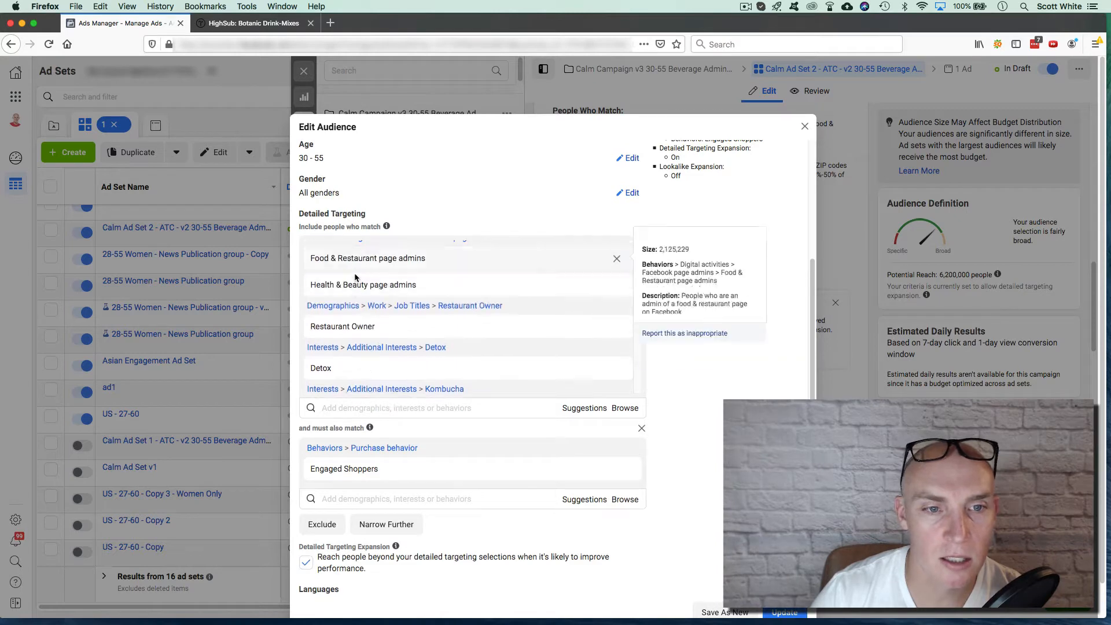
scroll(314, 290, down, 4)
scroll(395, 293, up, 3)
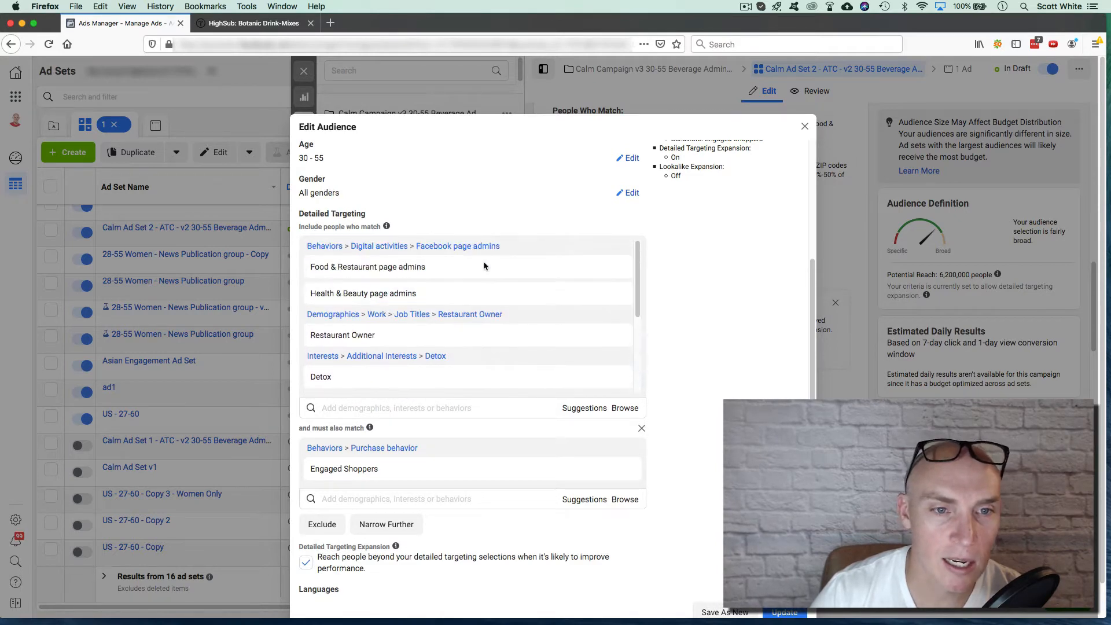
scroll(510, 247, down, 5)
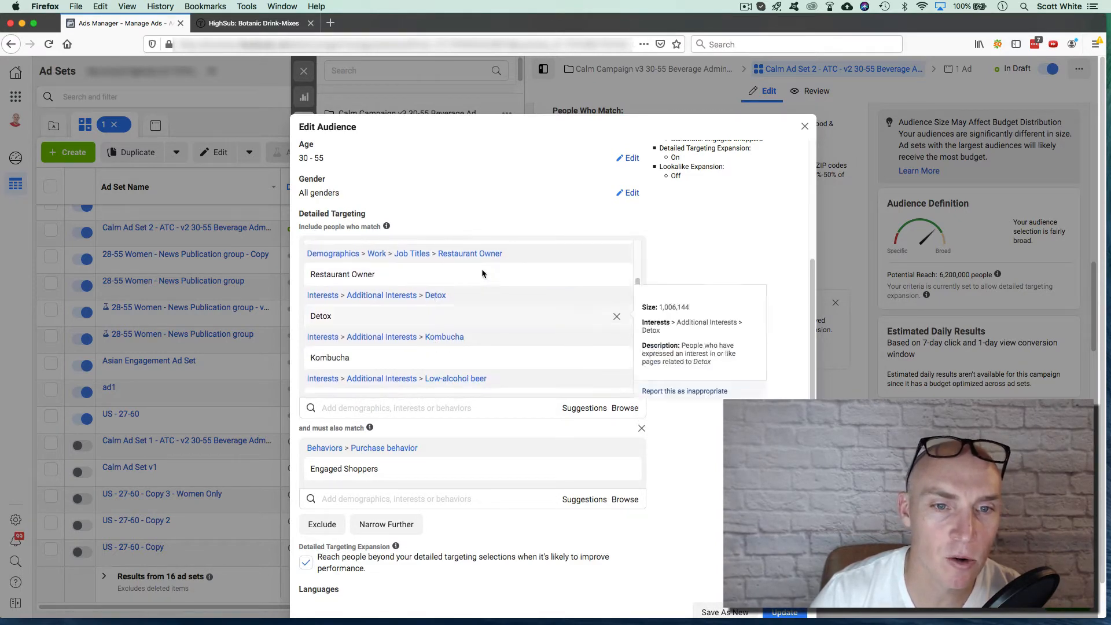
scroll(485, 305, down, 2)
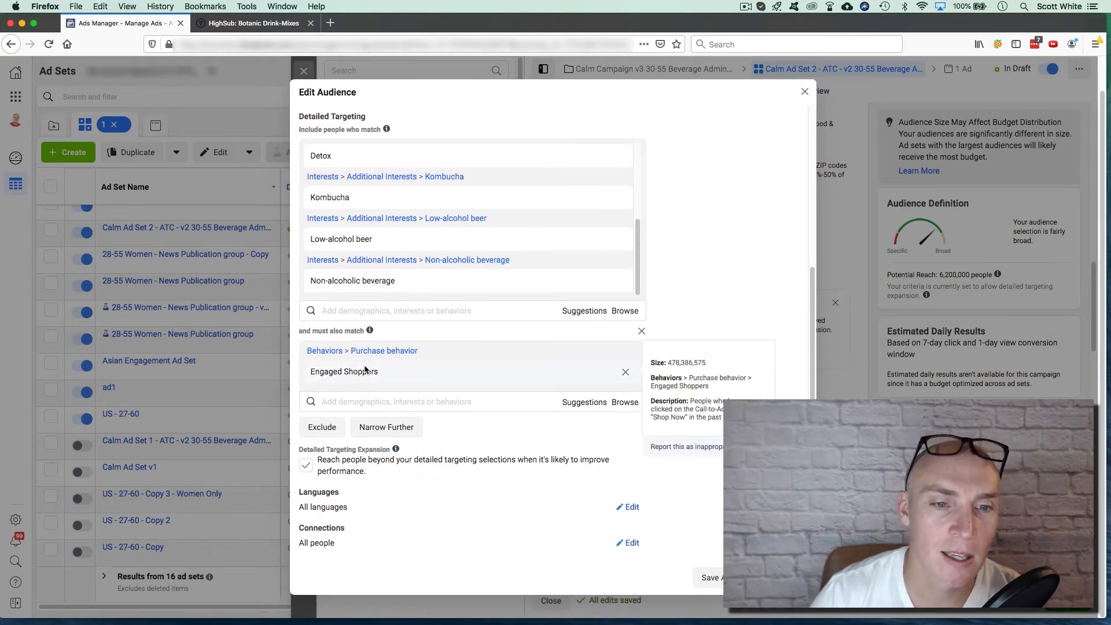
scroll(365, 371, up, 1)
mouse_move(313, 247)
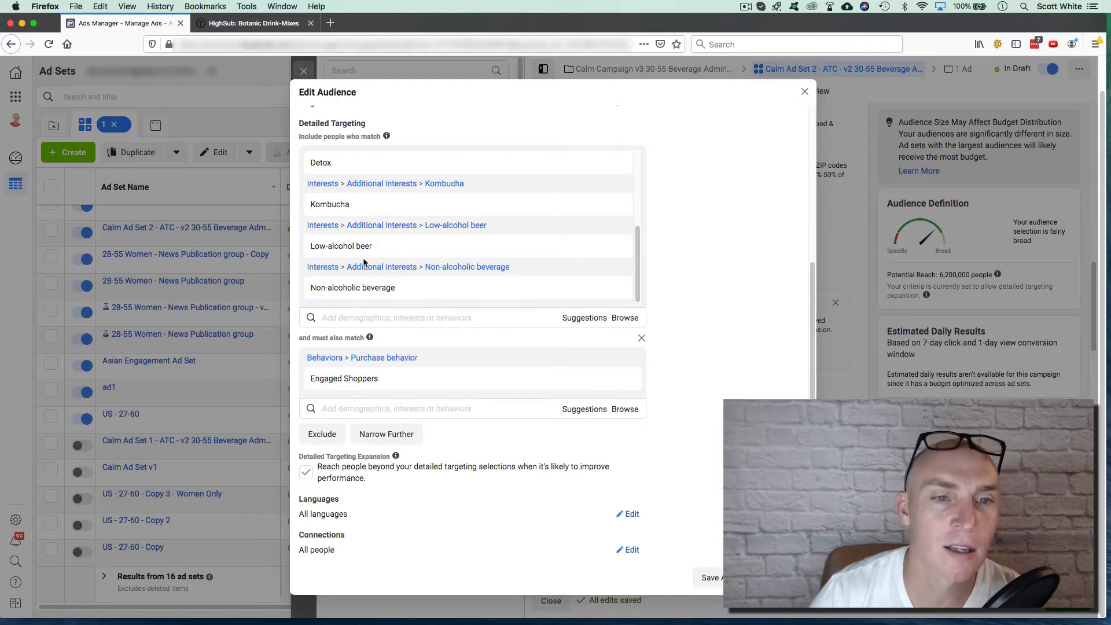
scroll(382, 248, up, 3)
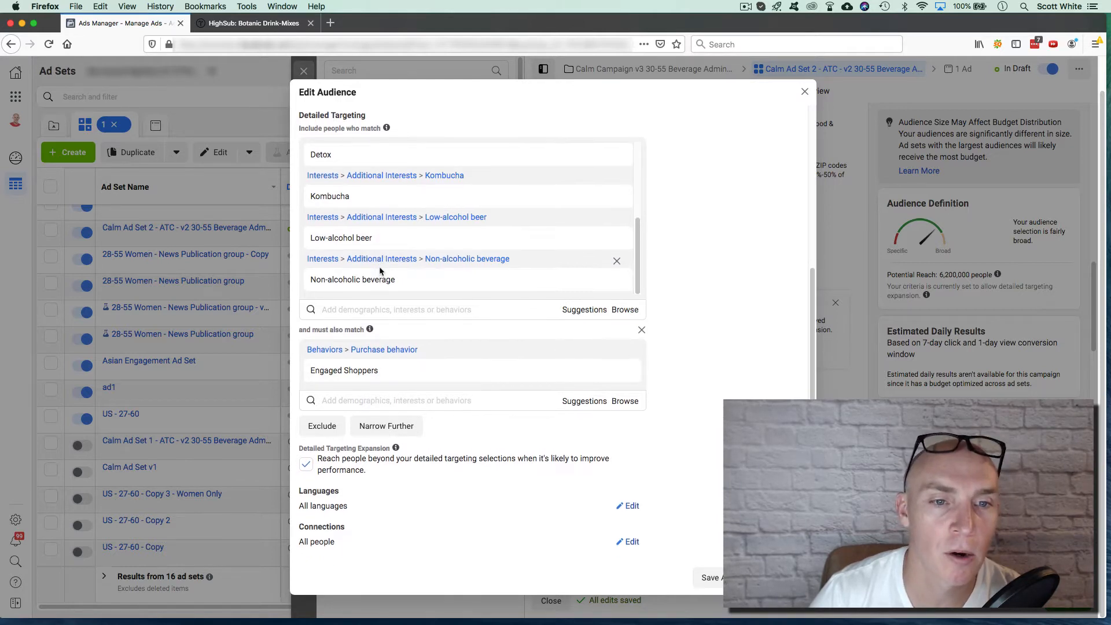
scroll(382, 243, up, 4)
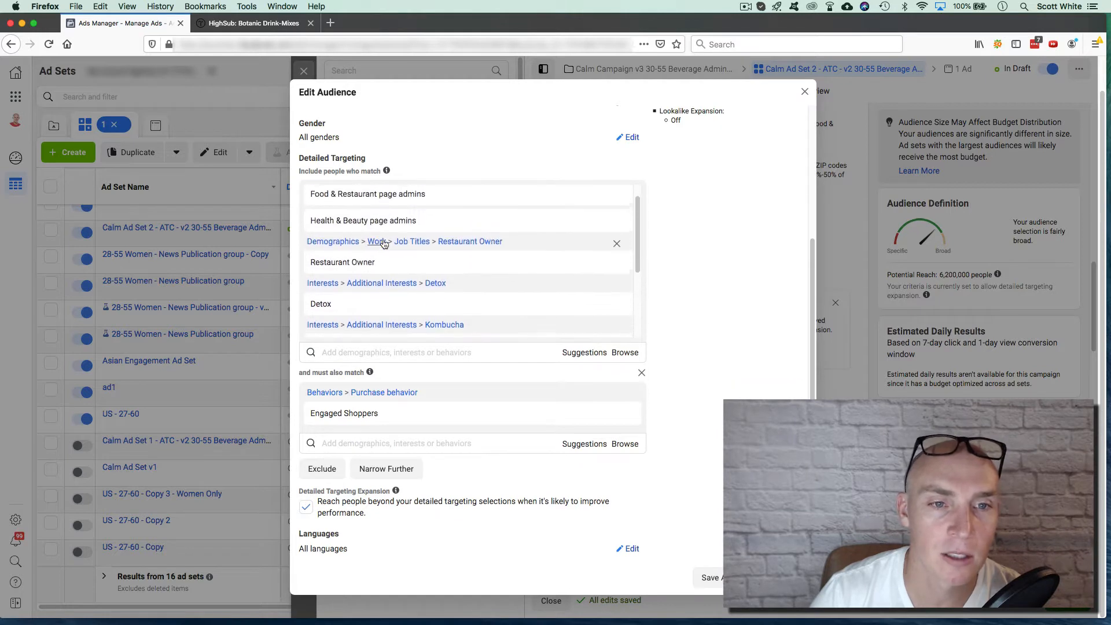
scroll(727, 362, up, 6)
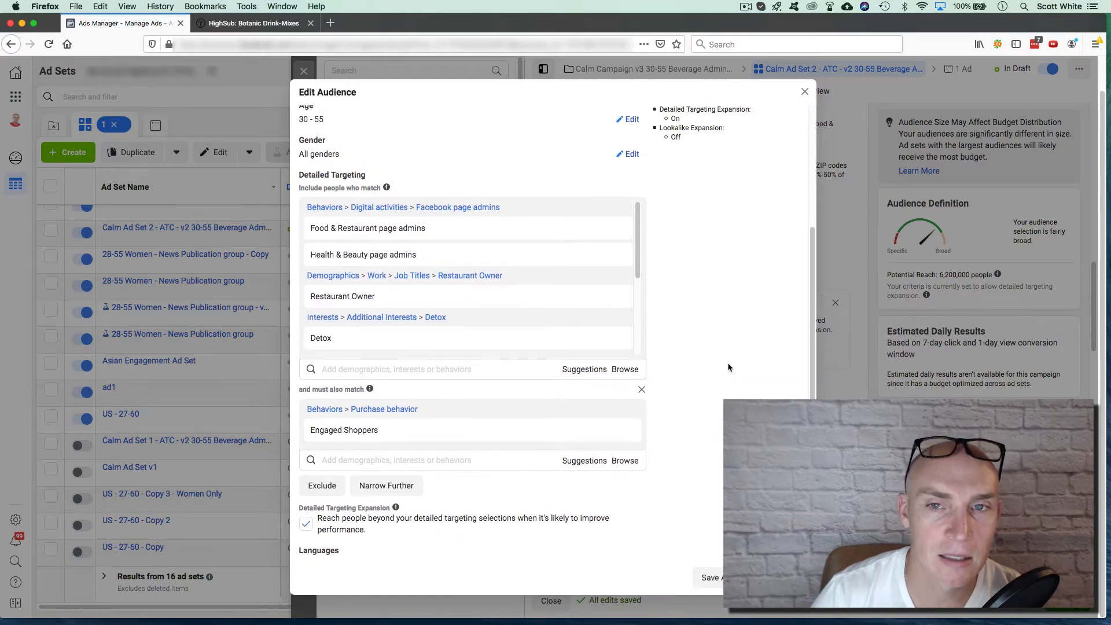
scroll(705, 139, up, 1)
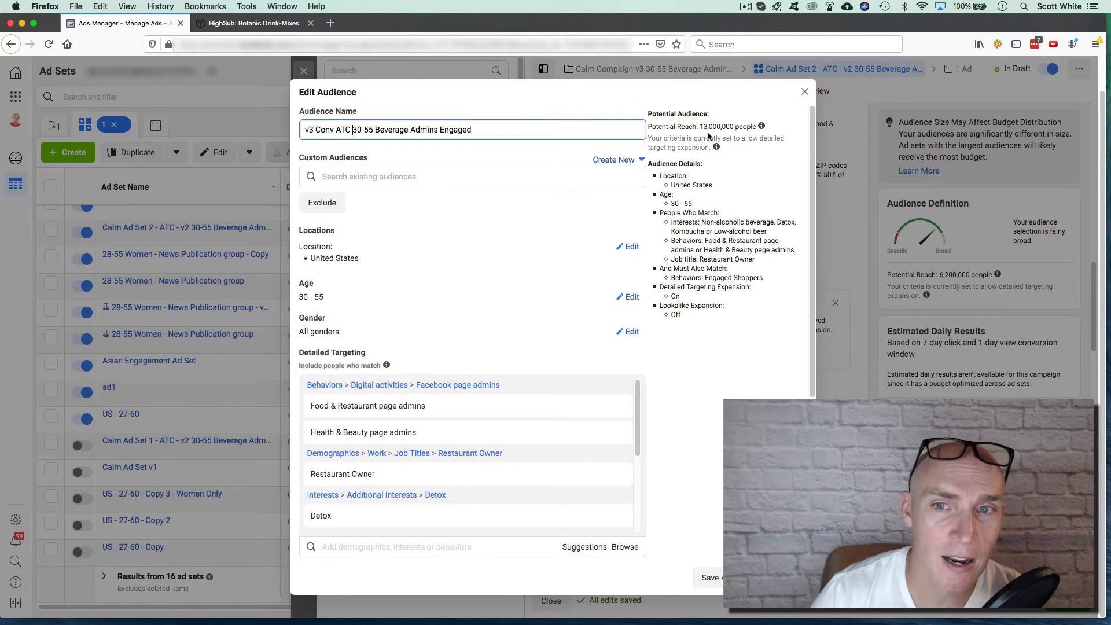
- Save the edited audience "v3 Conv ATC 30-55 Beverage Admins Engaged" and check the ad set's audience summary and placements
scroll(696, 283, down, 8)
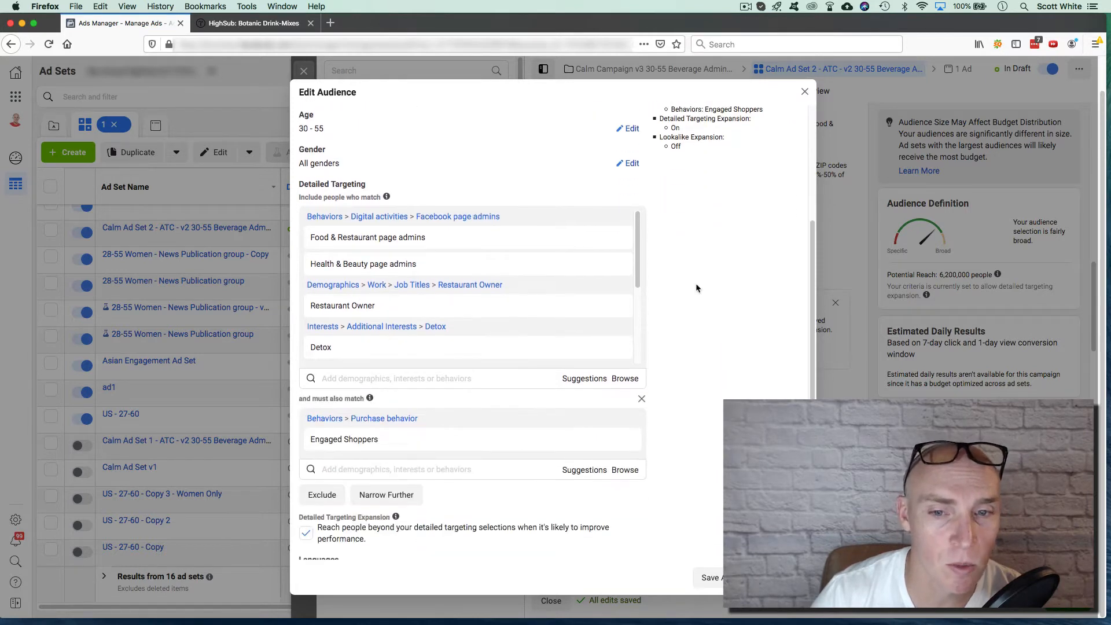
scroll(698, 289, down, 1)
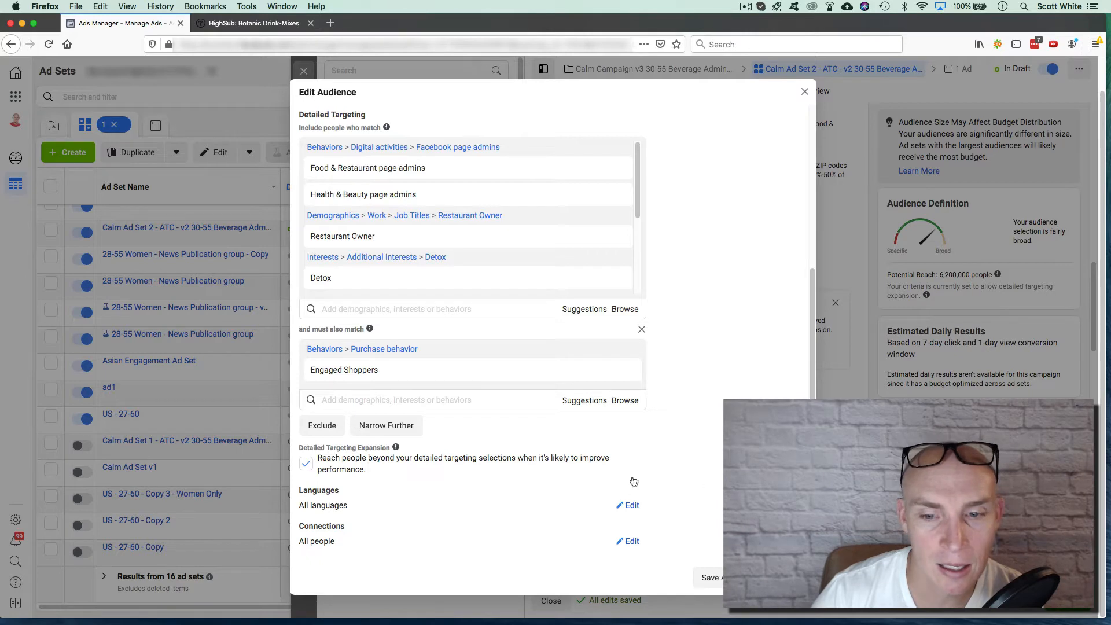
click(710, 578)
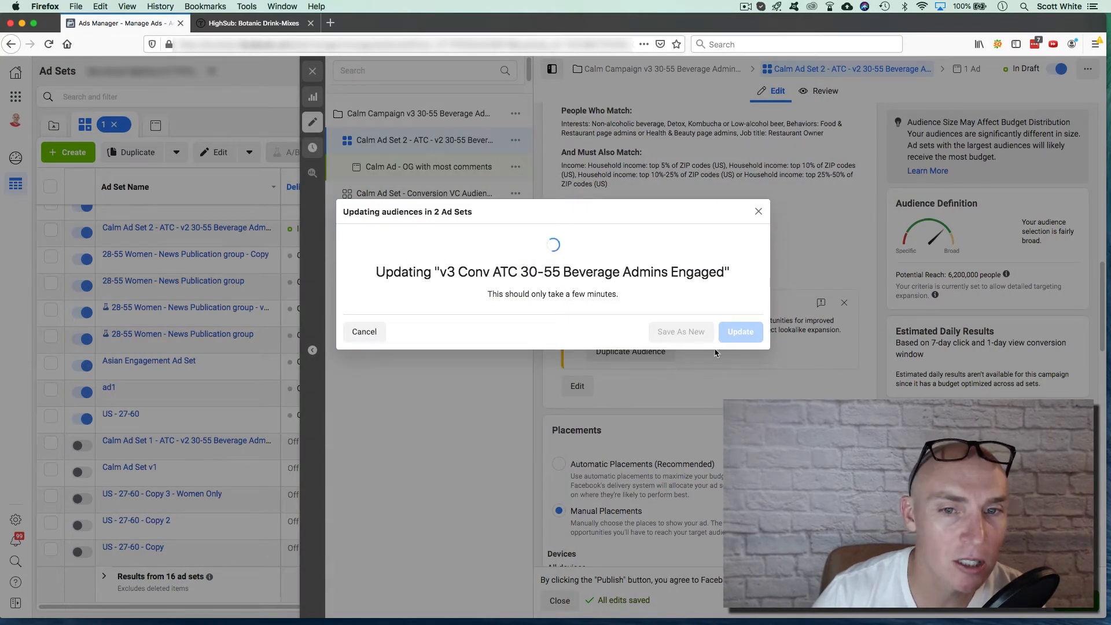
click(758, 211)
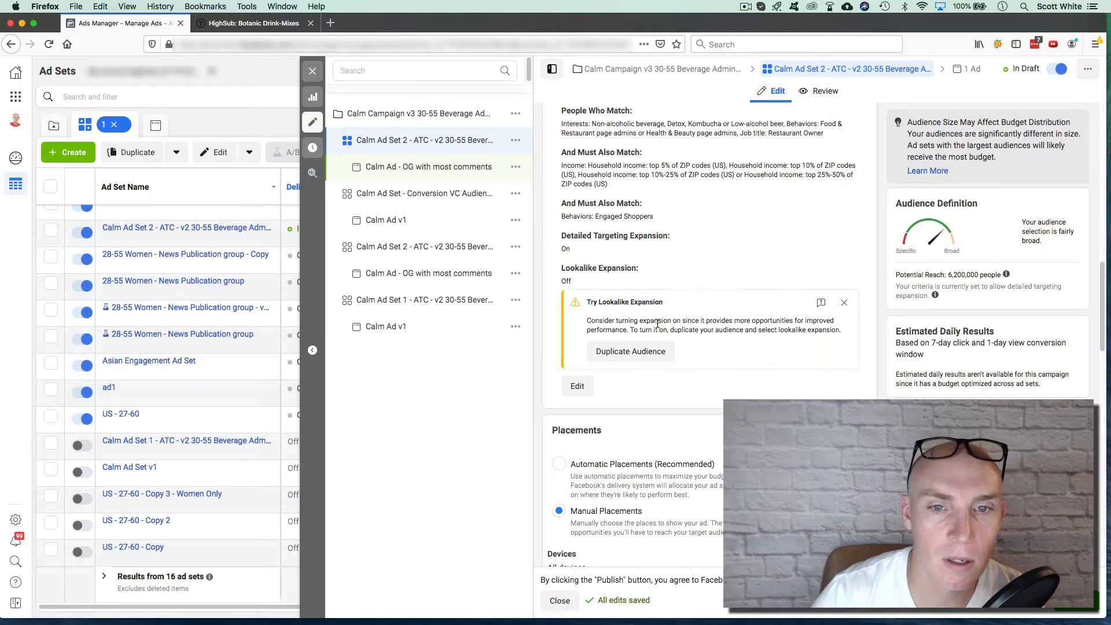
scroll(670, 404, down, 9)
scroll(669, 404, up, 12)
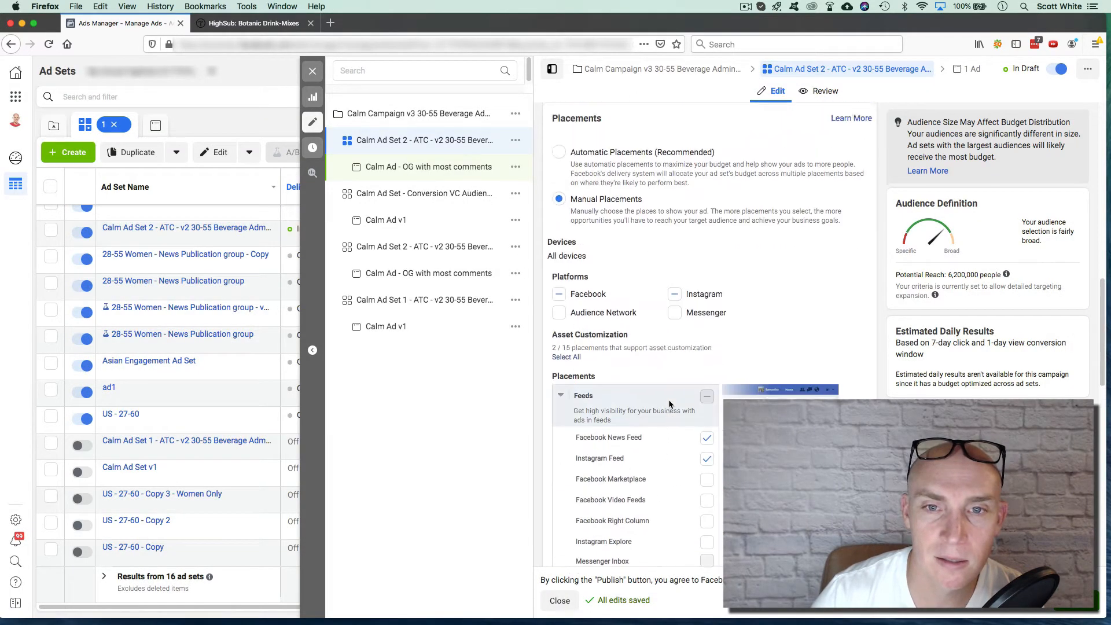
scroll(791, 338, down, 7)
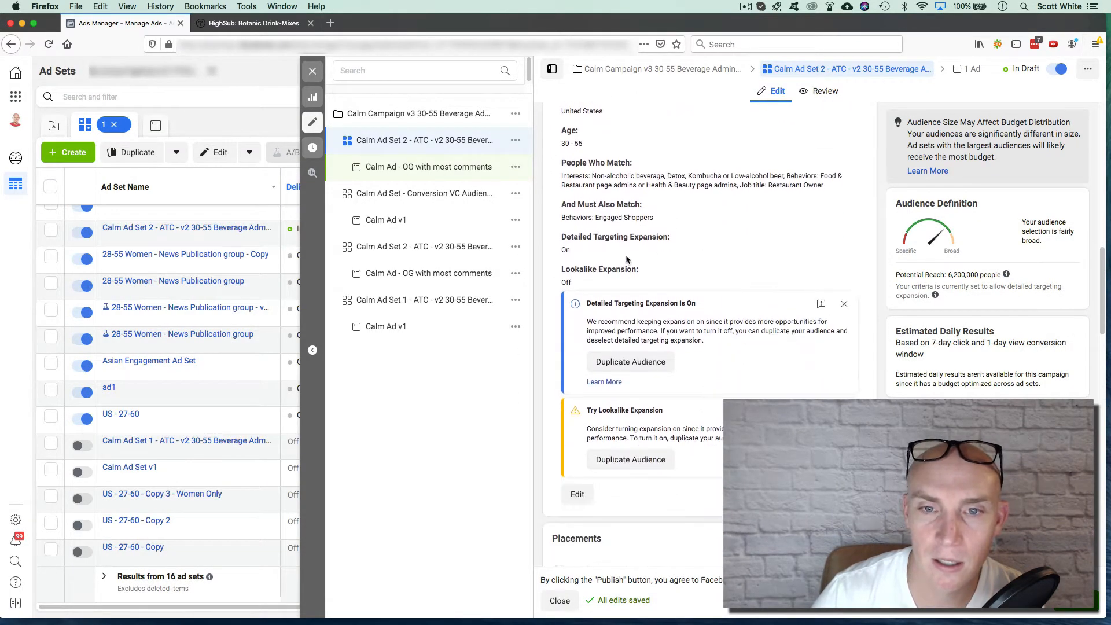
scroll(756, 299, up, 4)
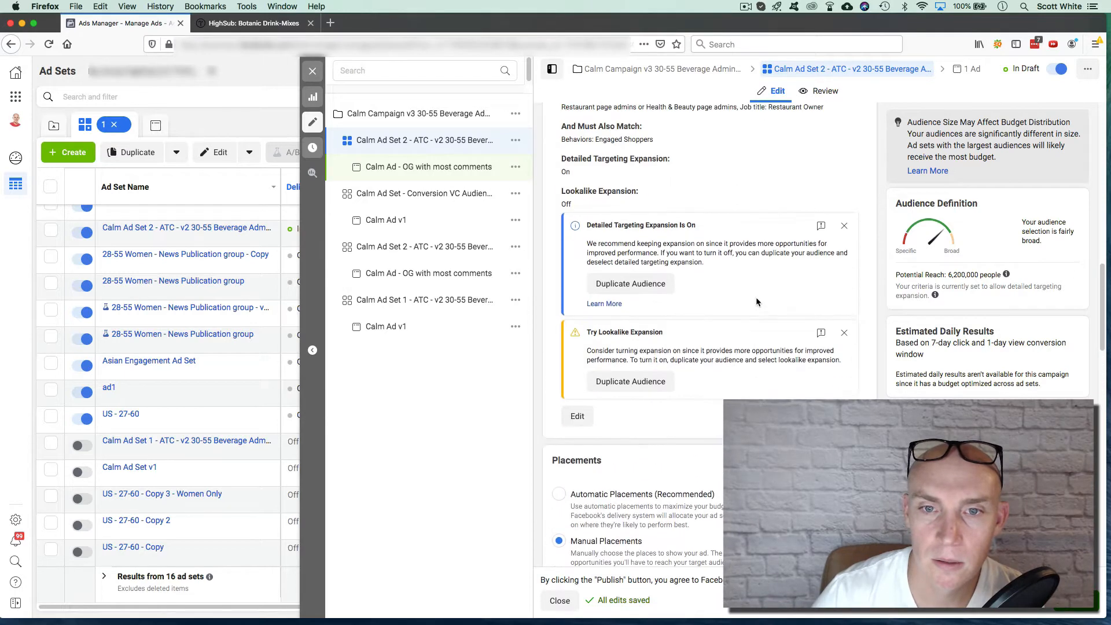
- Reopen the ad set's saved audience and re-examine its name, targeting criteria, potential reach and options for creating custom audiences
click(576, 416)
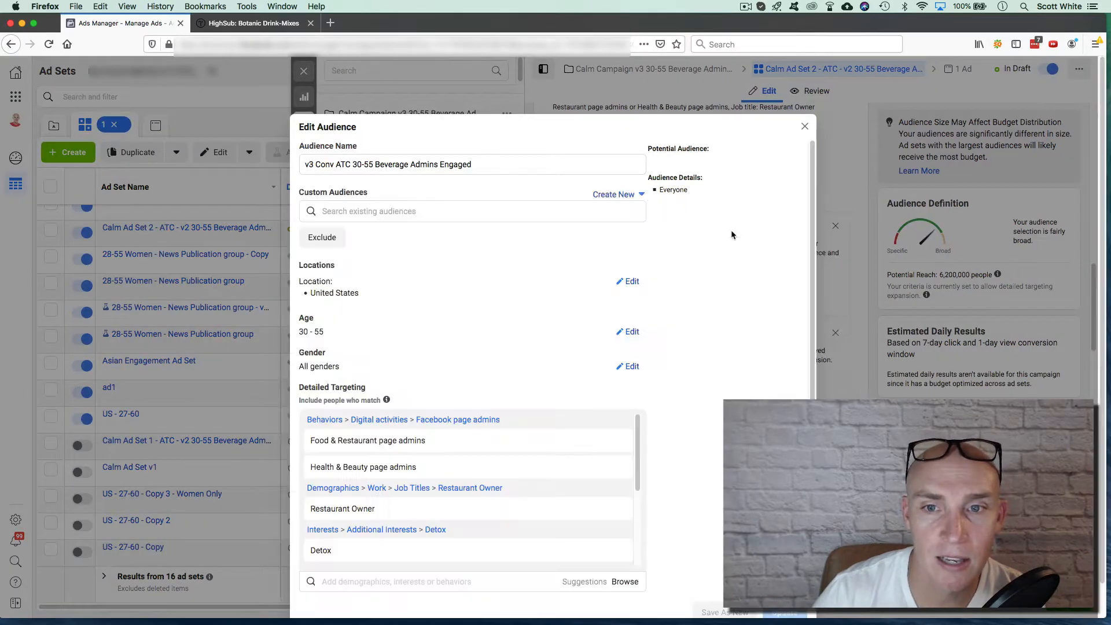
scroll(533, 342, down, 6)
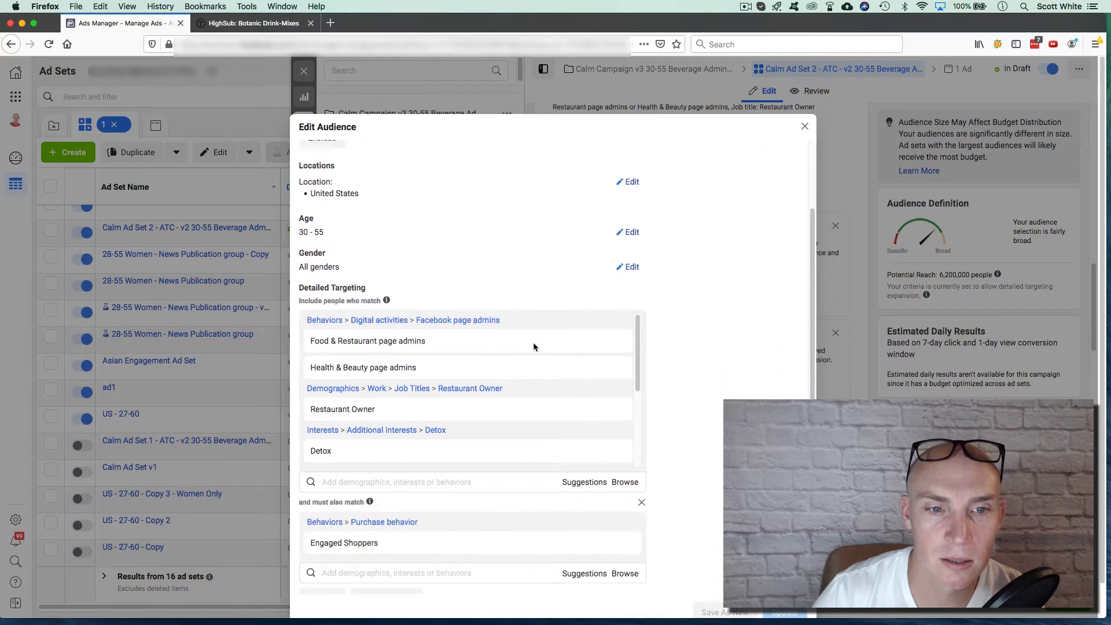
scroll(549, 336, down, 1)
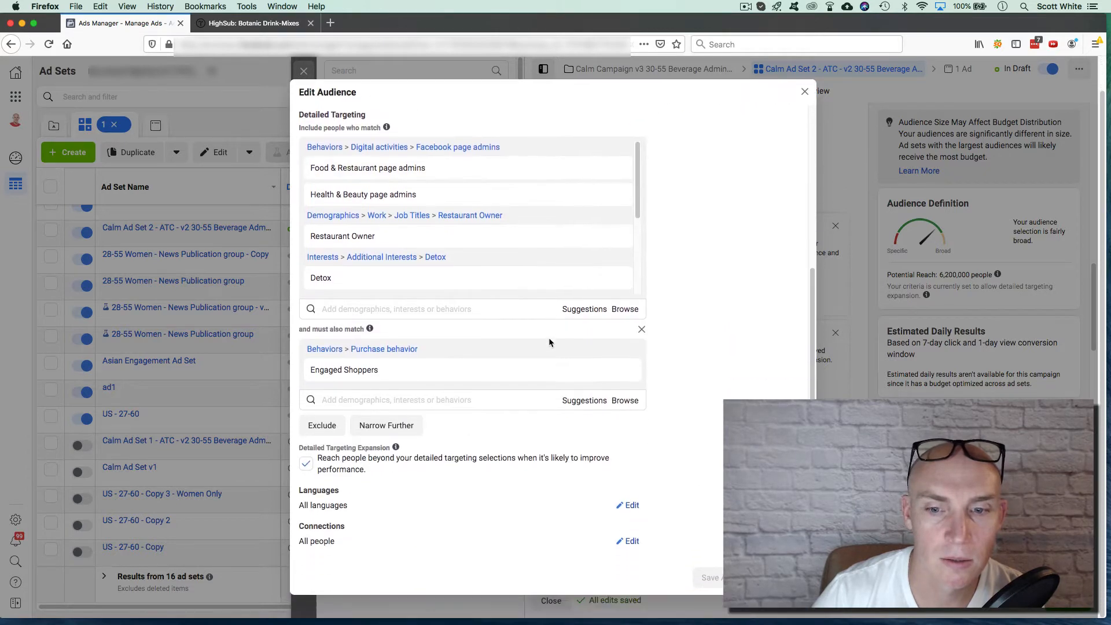
scroll(527, 404, up, 3)
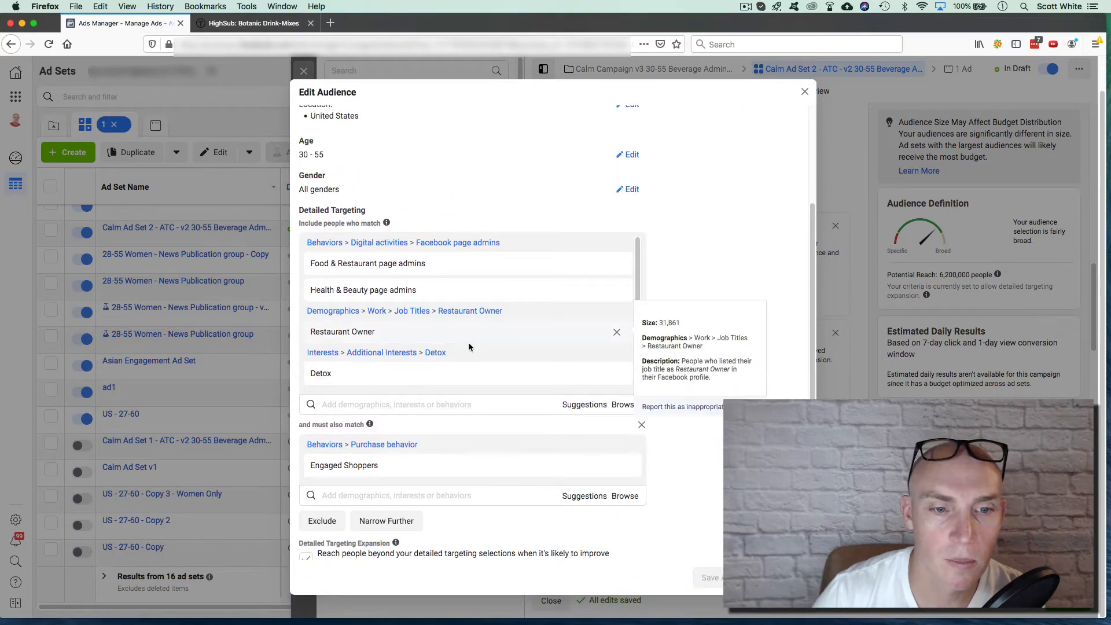
scroll(468, 345, down, 3)
scroll(479, 226, up, 10)
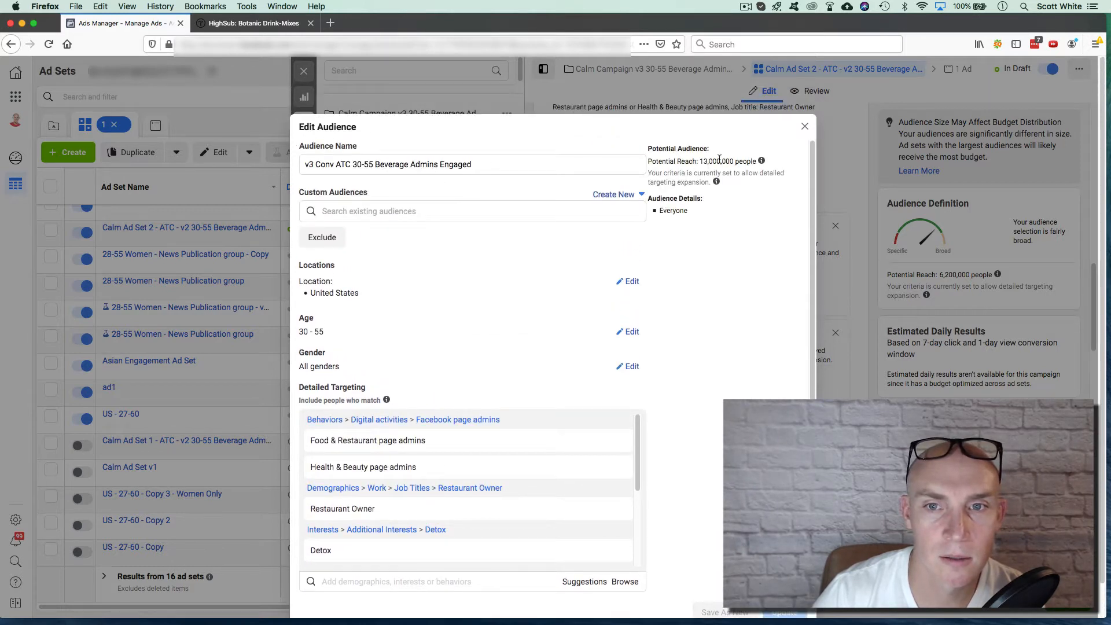
click(642, 196)
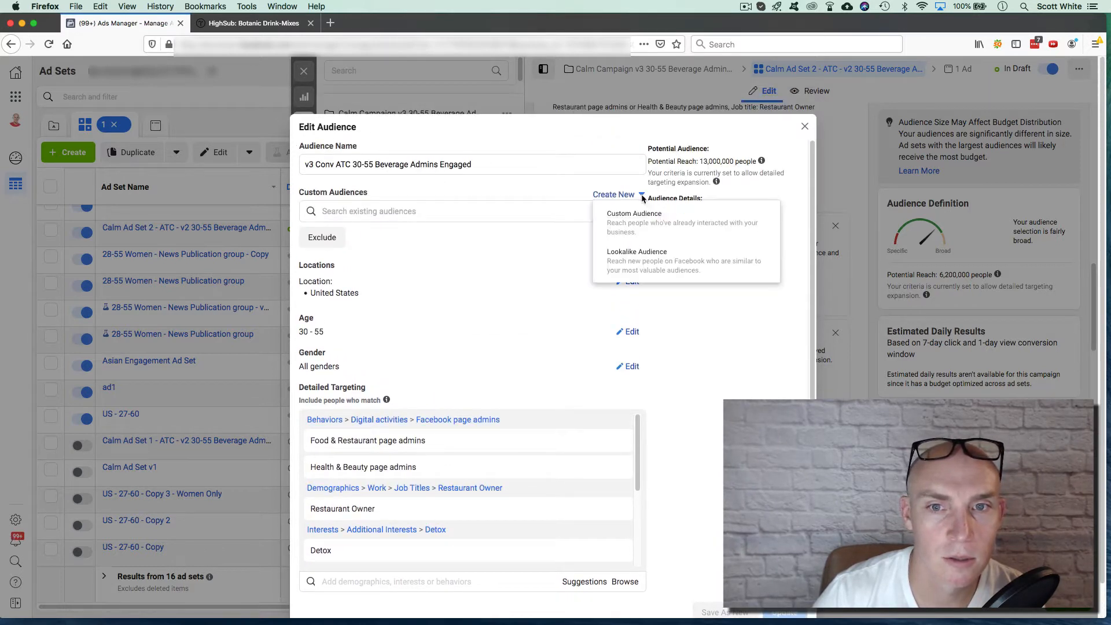
click(495, 251)
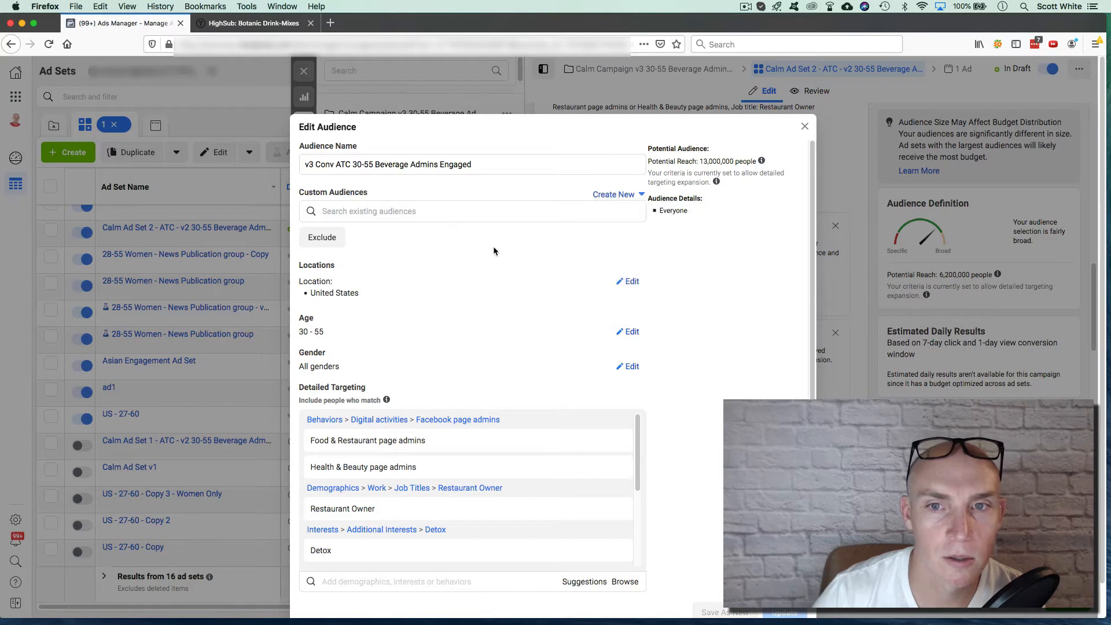
click(527, 159)
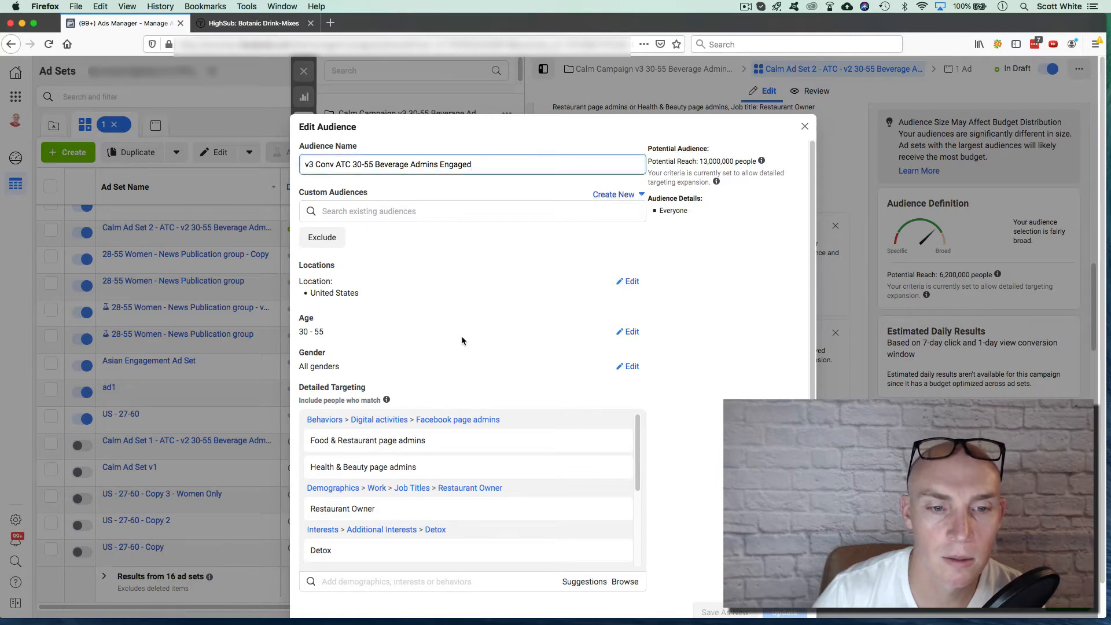
- Recheck the saved audience's targeting criteria, close its editor without saving, and inspect the audience name in the ad set
scroll(461, 336, down, 5)
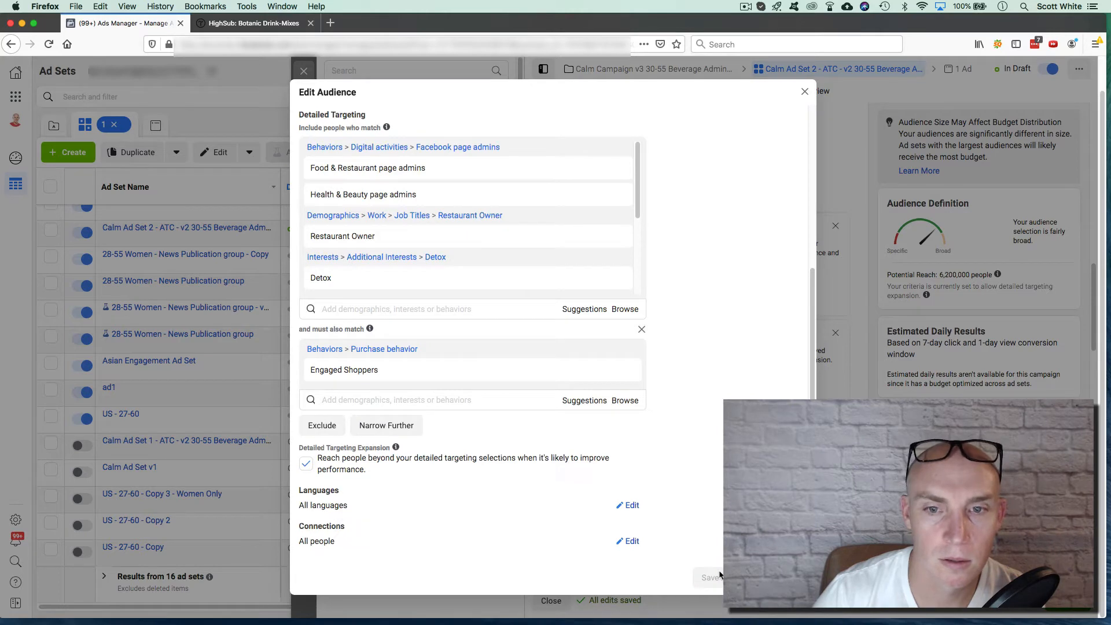
scroll(413, 371, up, 5)
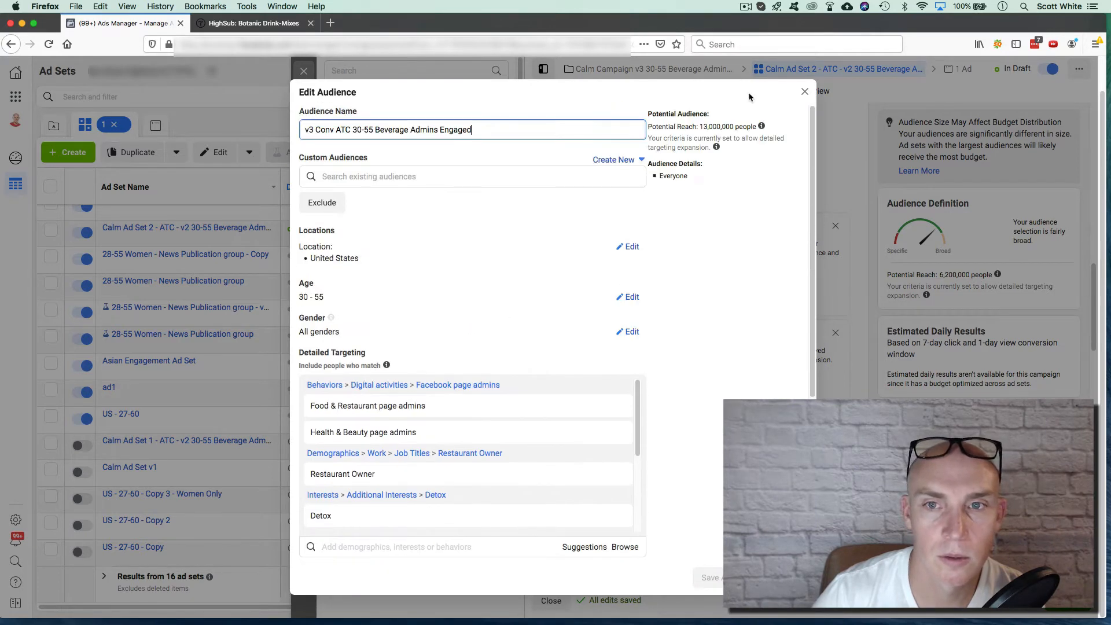
click(805, 95)
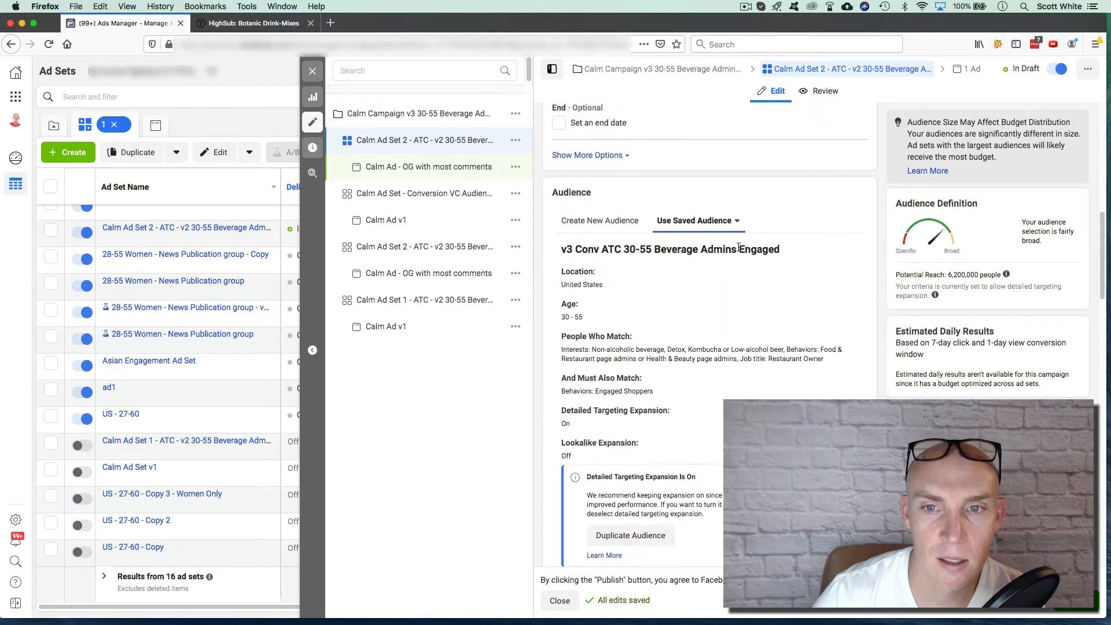
drag(613, 249, 805, 250)
click(636, 255)
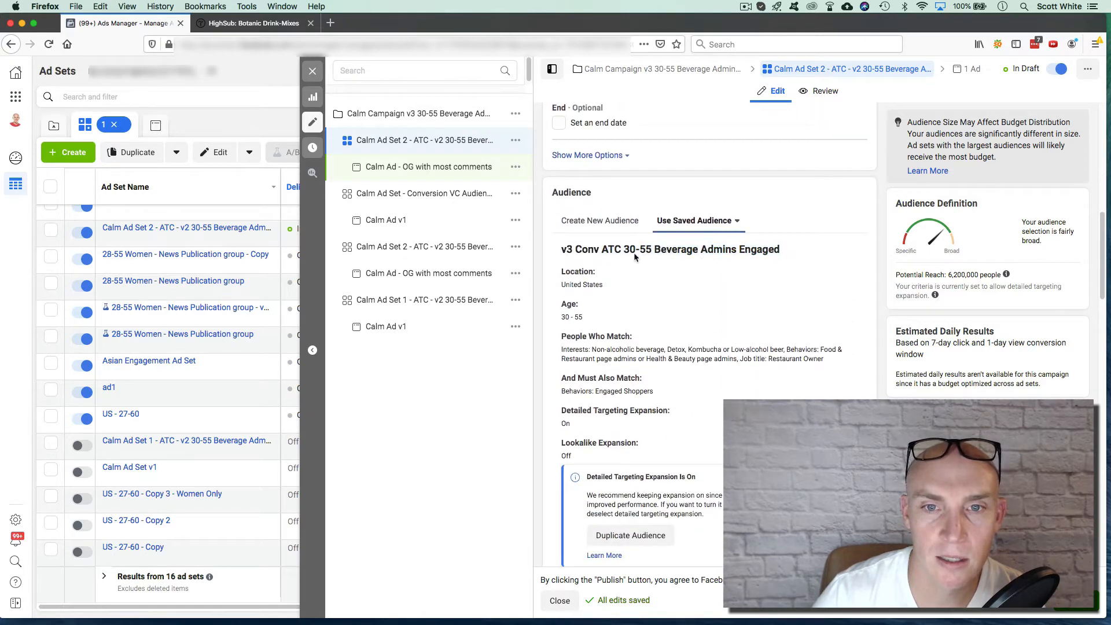
- Switch the draft ad set copy from the saved audience to a new audience and close the editor without publishing the drafts
click(738, 222)
click(586, 223)
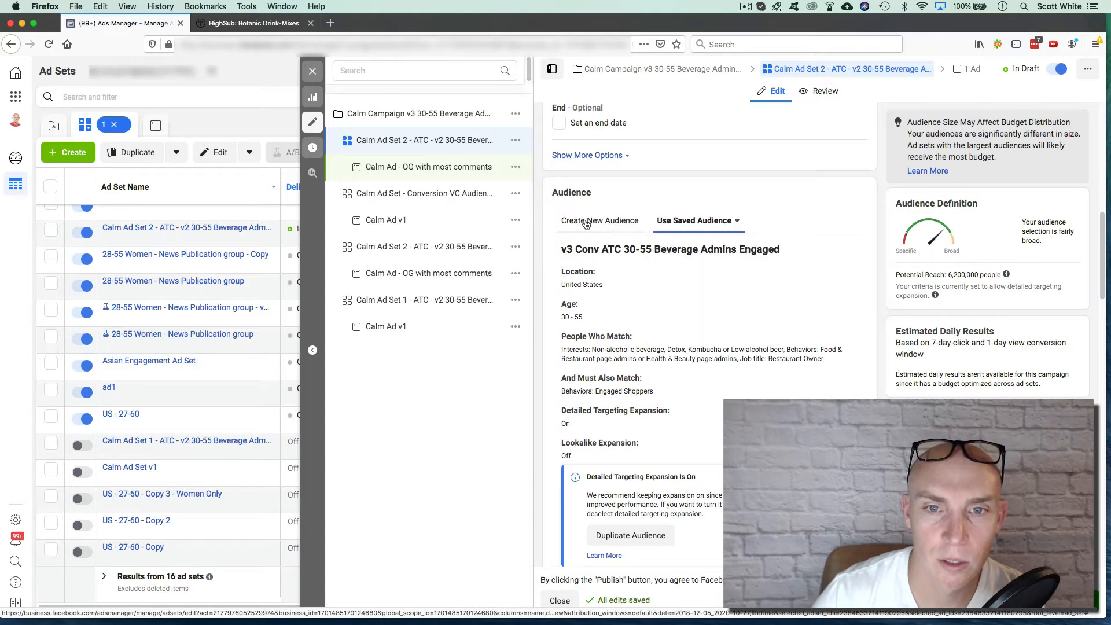
click(589, 222)
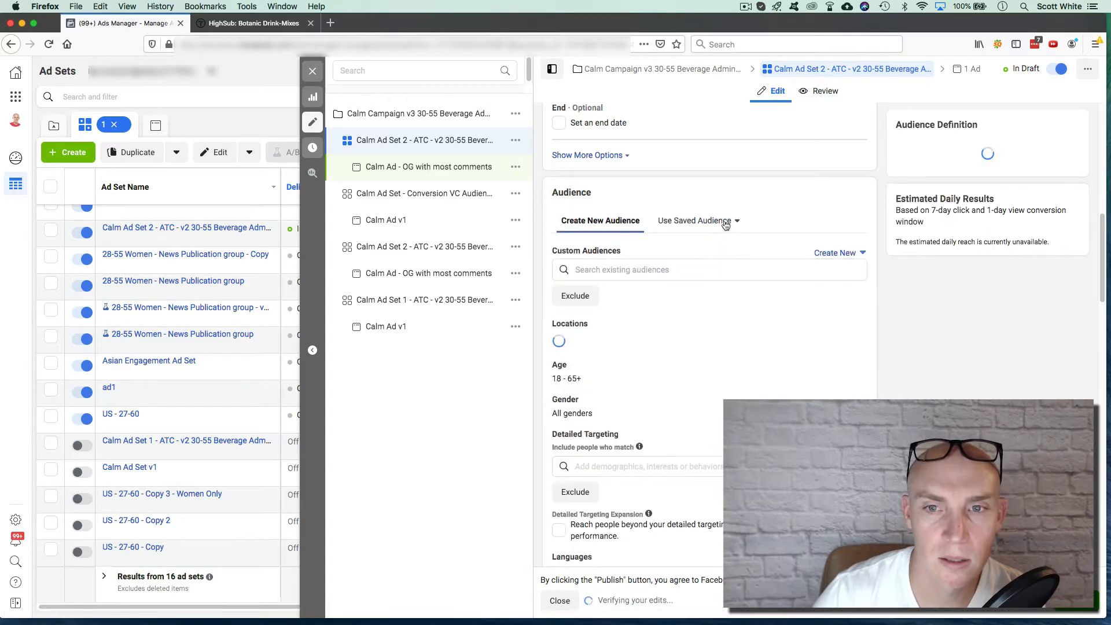
click(312, 72)
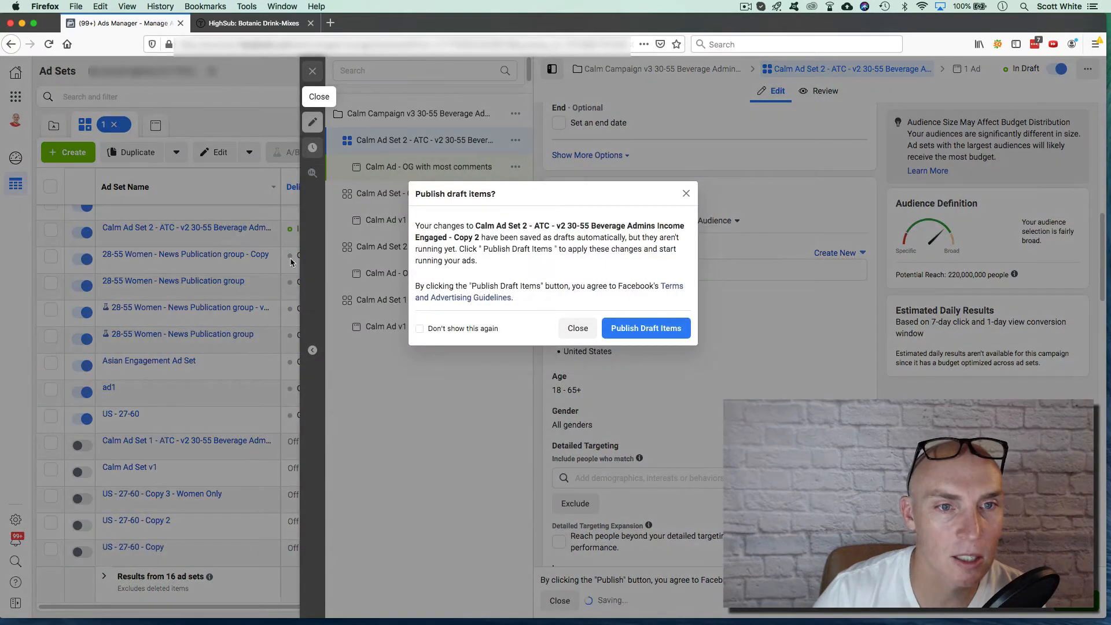
click(577, 329)
scroll(247, 266, up, 2)
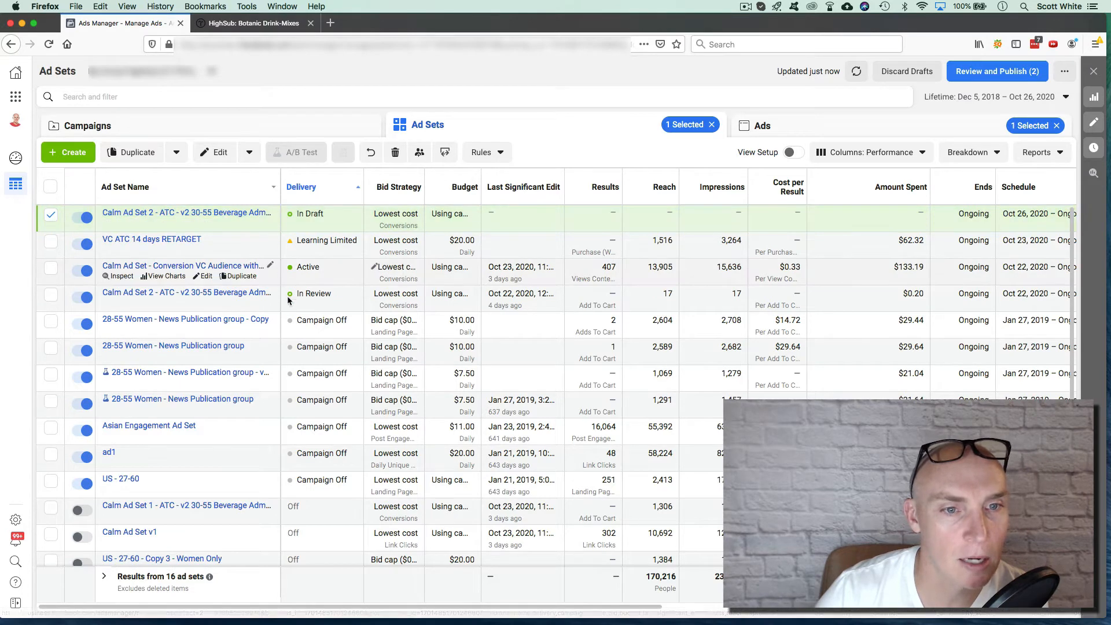
- Open the in-review ad set "Calm Ad Set 2 - ATC - v2 30-55 Beverage Admins Income Engaged - Copy" and check its audience name and criteria
click(204, 305)
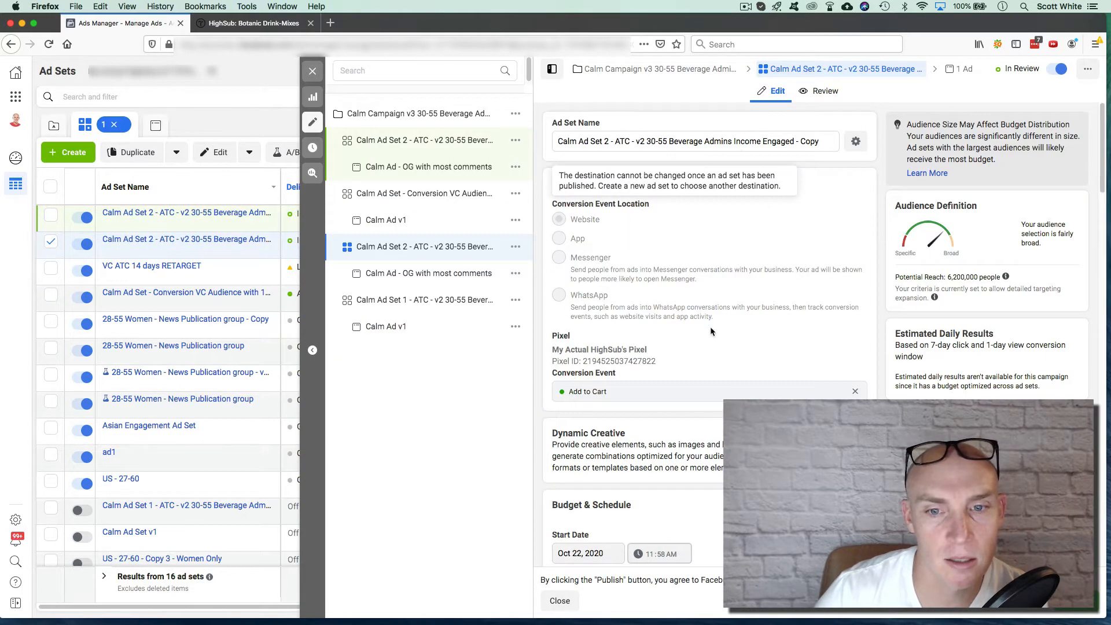
scroll(710, 327, down, 5)
scroll(699, 302, down, 5)
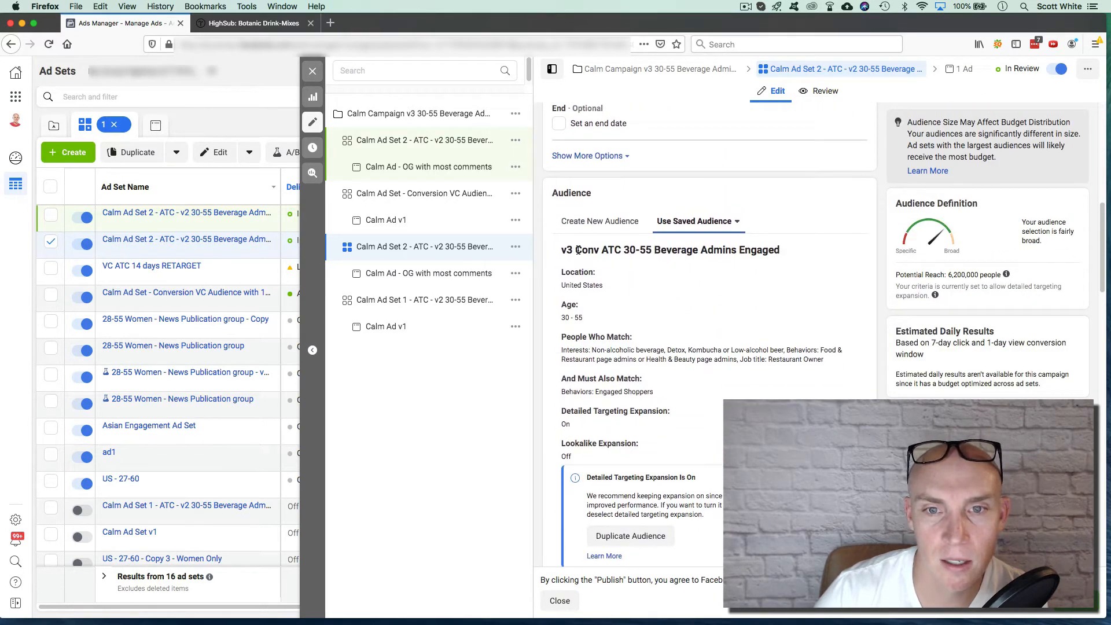
drag(578, 250, 781, 252)
click(713, 307)
scroll(713, 308, down, 2)
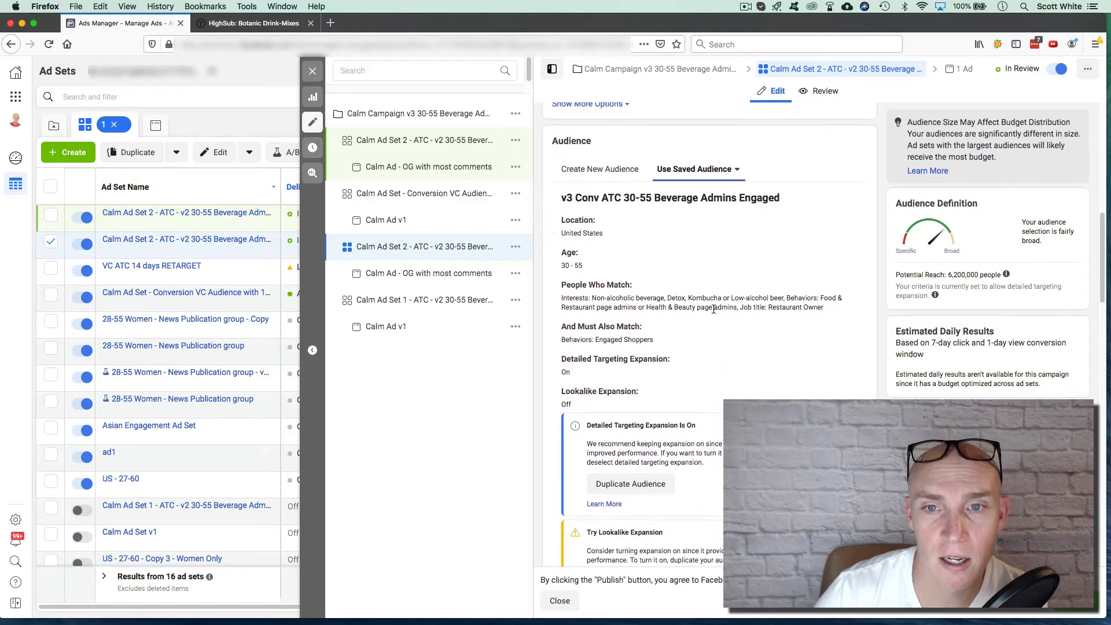
scroll(671, 280, down, 5)
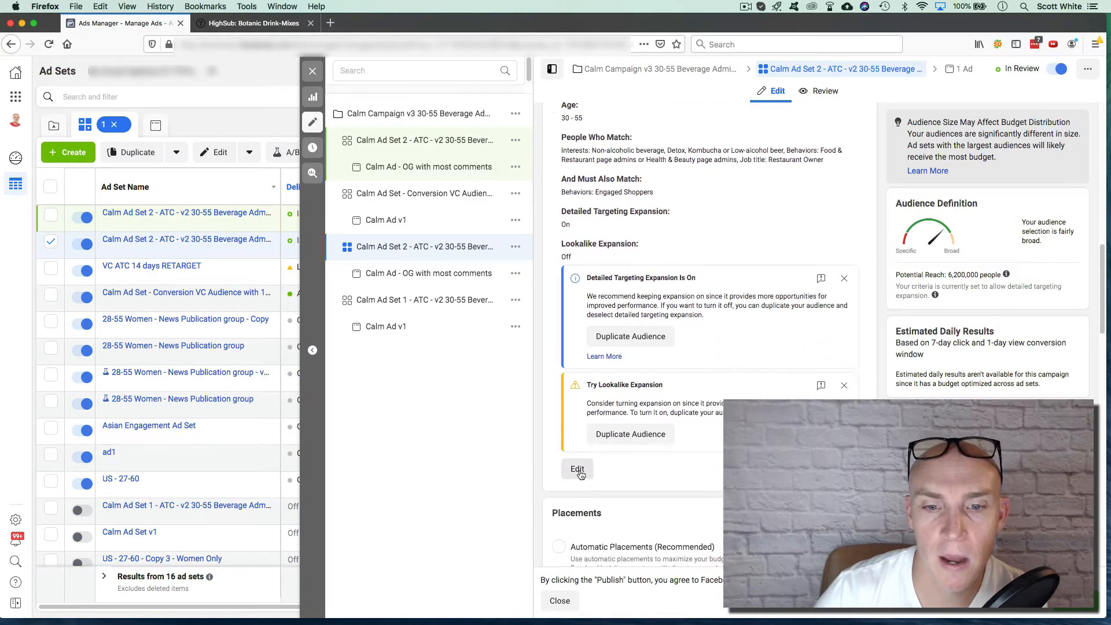
- Edit the ad set's saved audience and rename it "v3 Conv ATC 30-55 Beverage Admins Income Engaged"
click(579, 471)
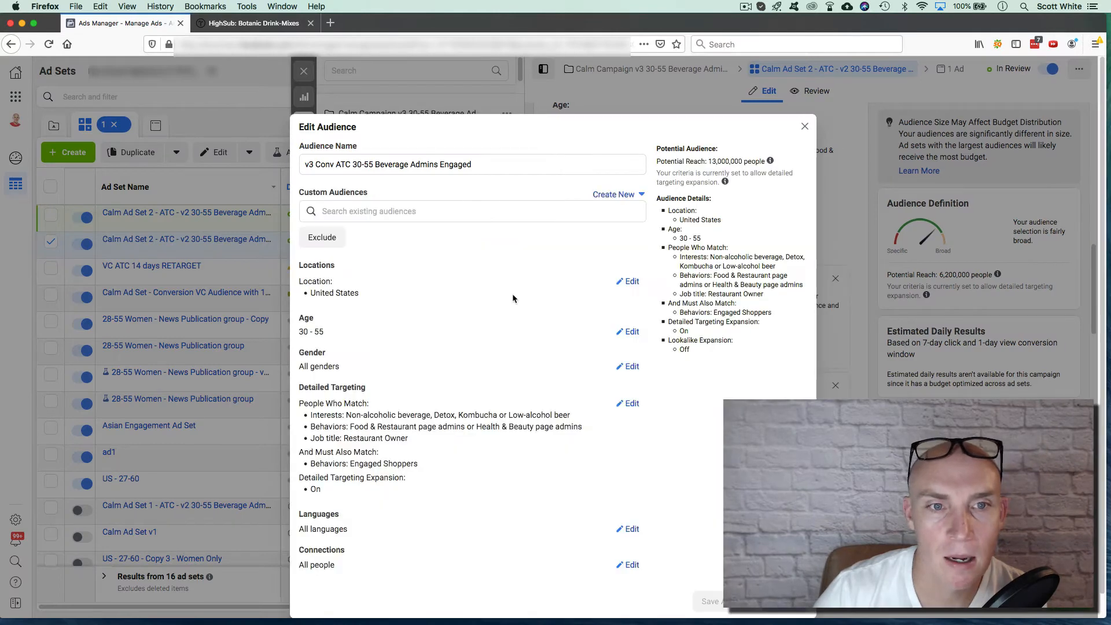
click(411, 164)
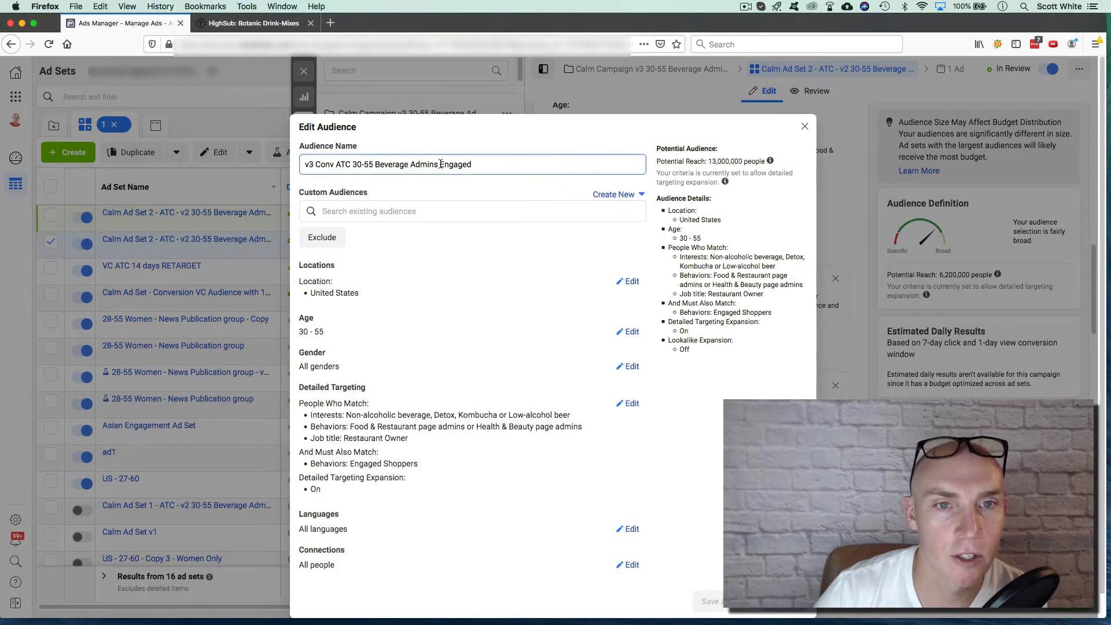
text(Ino)
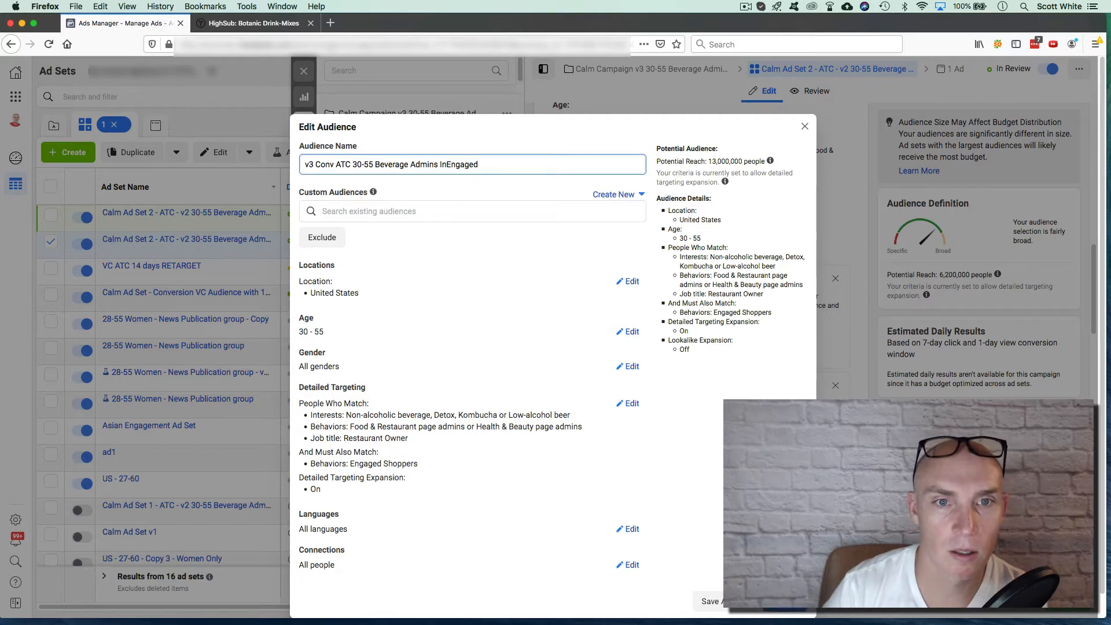
text(ome)
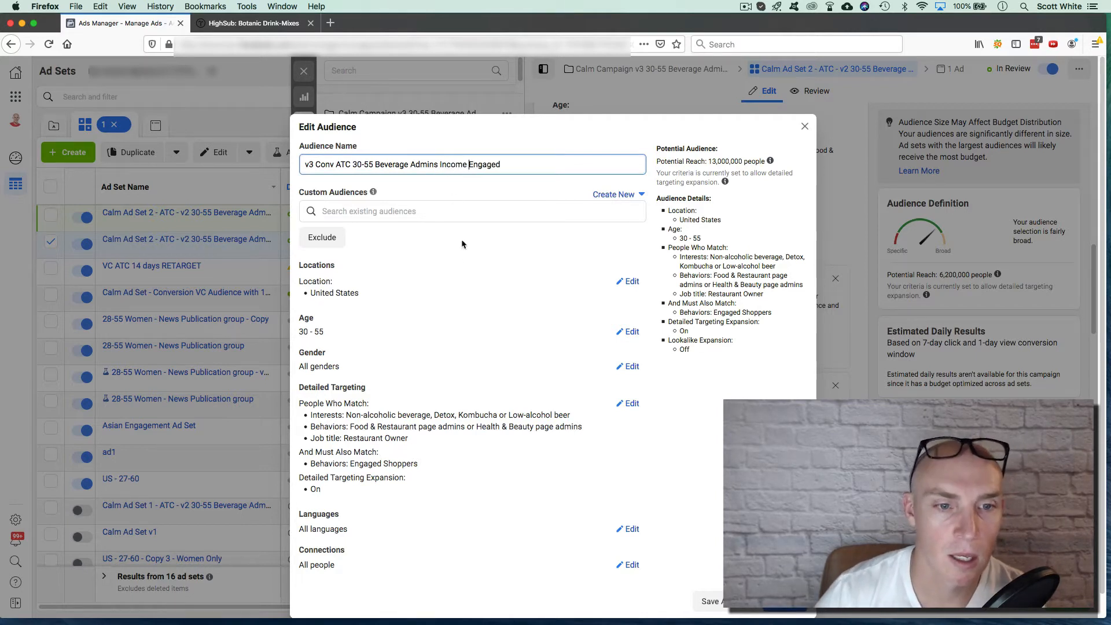
click(657, 385)
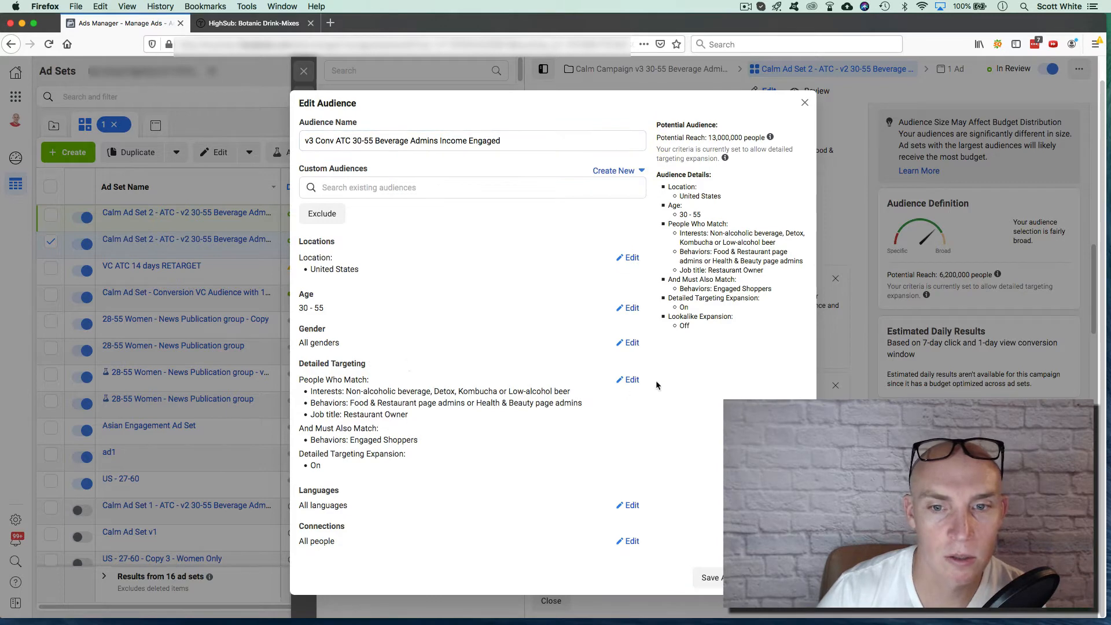
- Narrow the detailed targeting with another must-also-match condition, searching for "income" and checking the suggested criteria
click(632, 380)
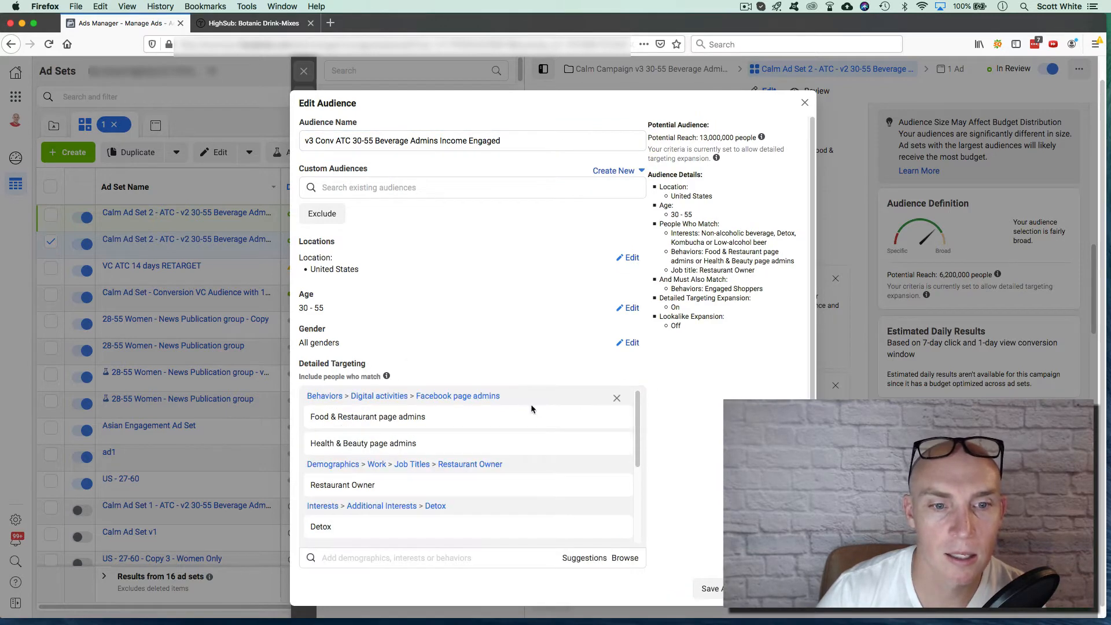
scroll(528, 403, down, 5)
scroll(481, 379, down, 2)
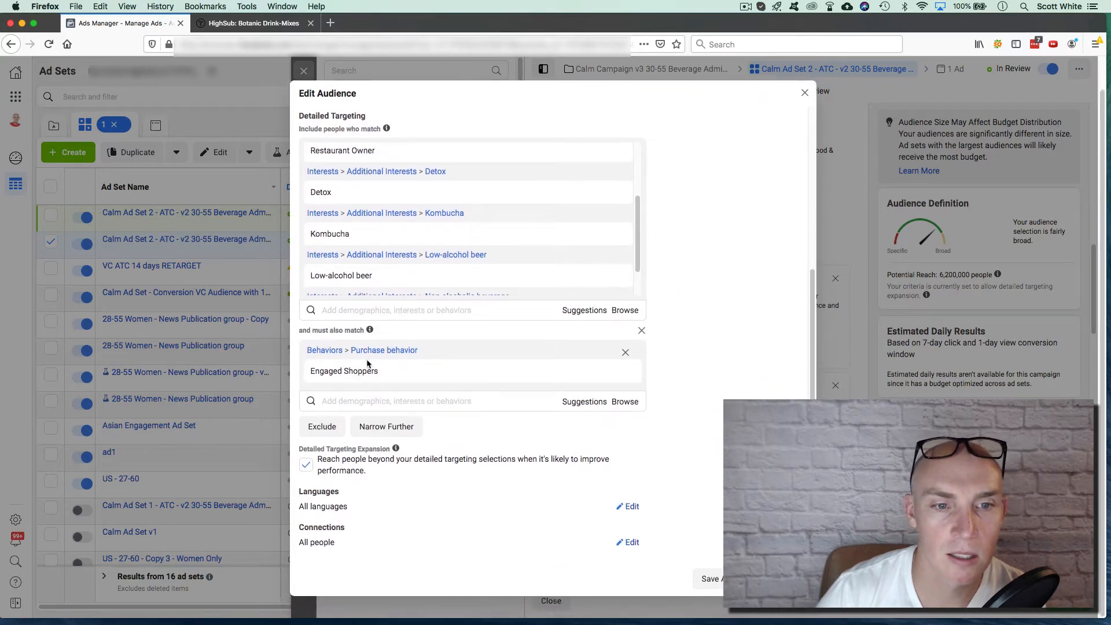
click(397, 432)
click(402, 449)
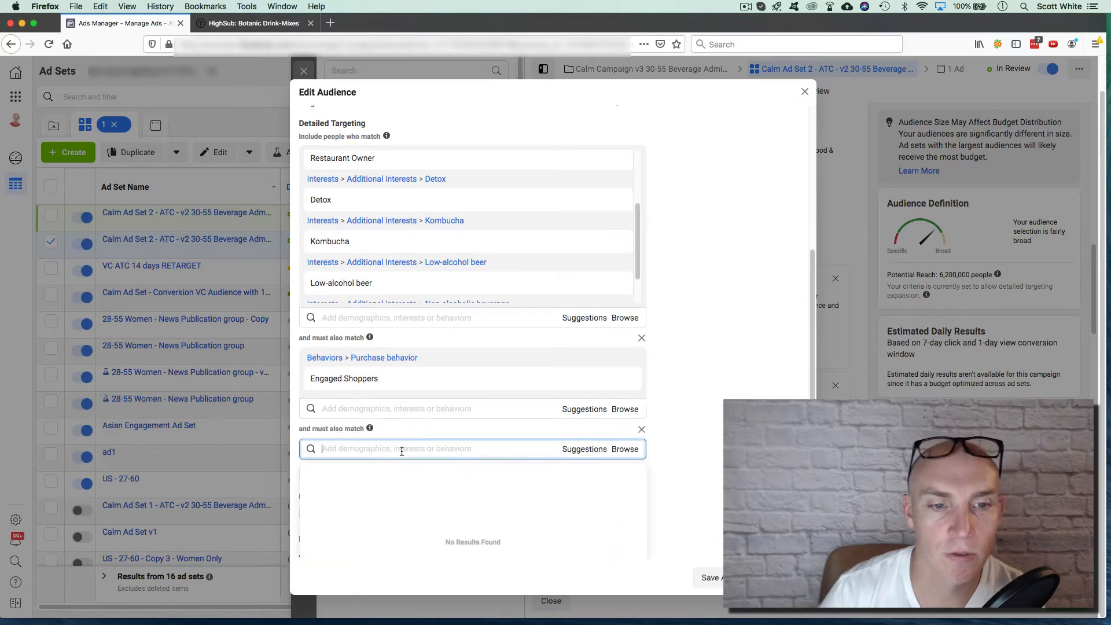
text(income)
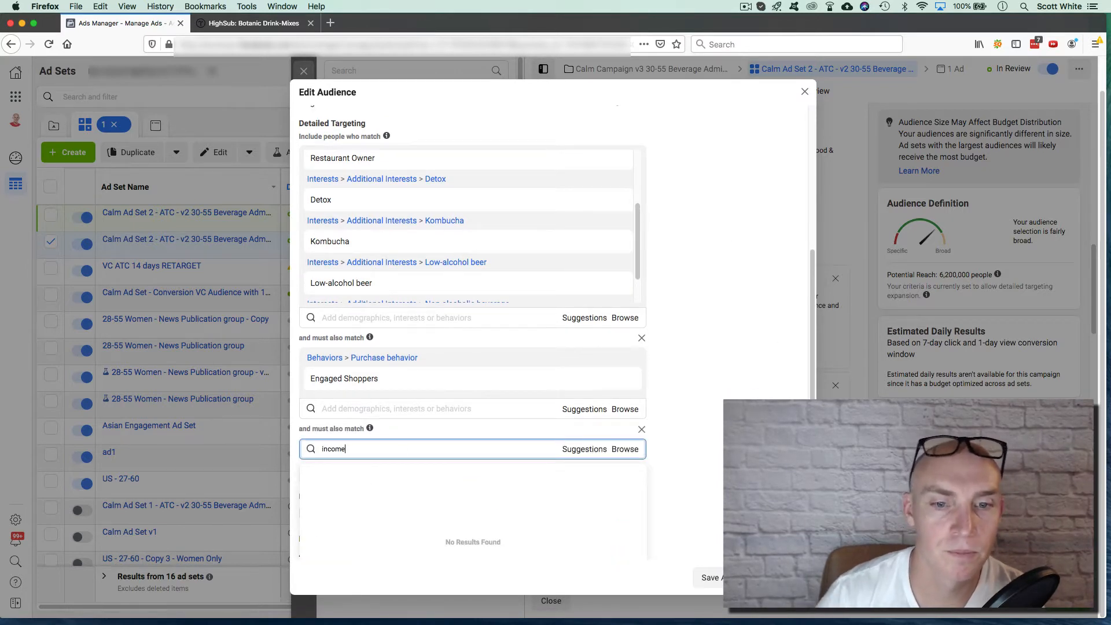
click(587, 454)
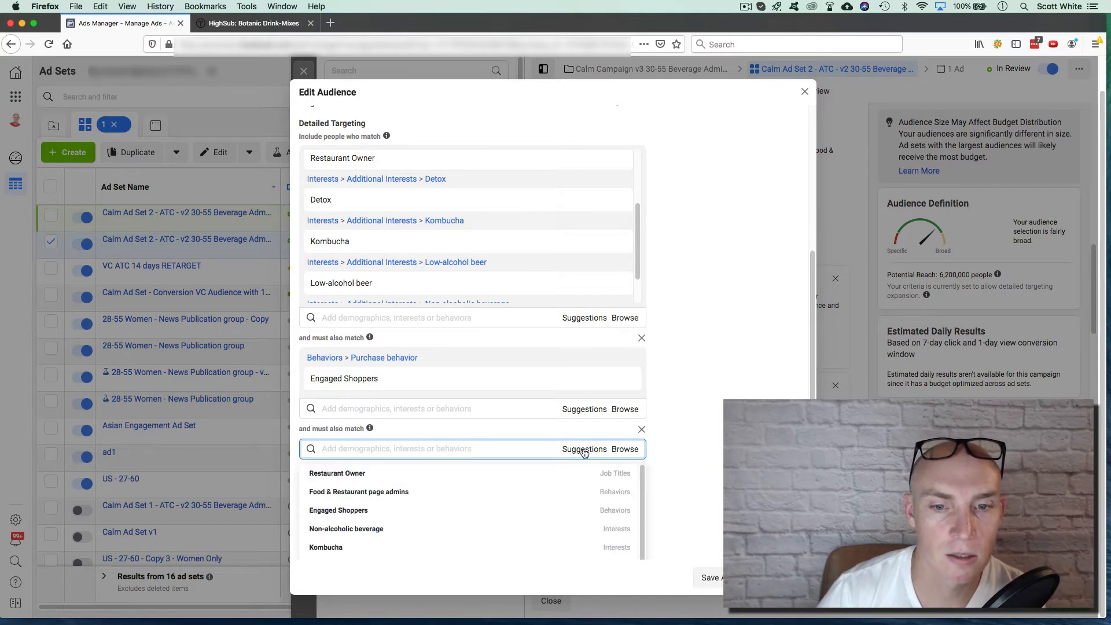
click(576, 452)
click(575, 451)
- Search the new condition for "top zip codes" and add household income top 10% and top 25%-50% of ZIP codes (US)
click(443, 450)
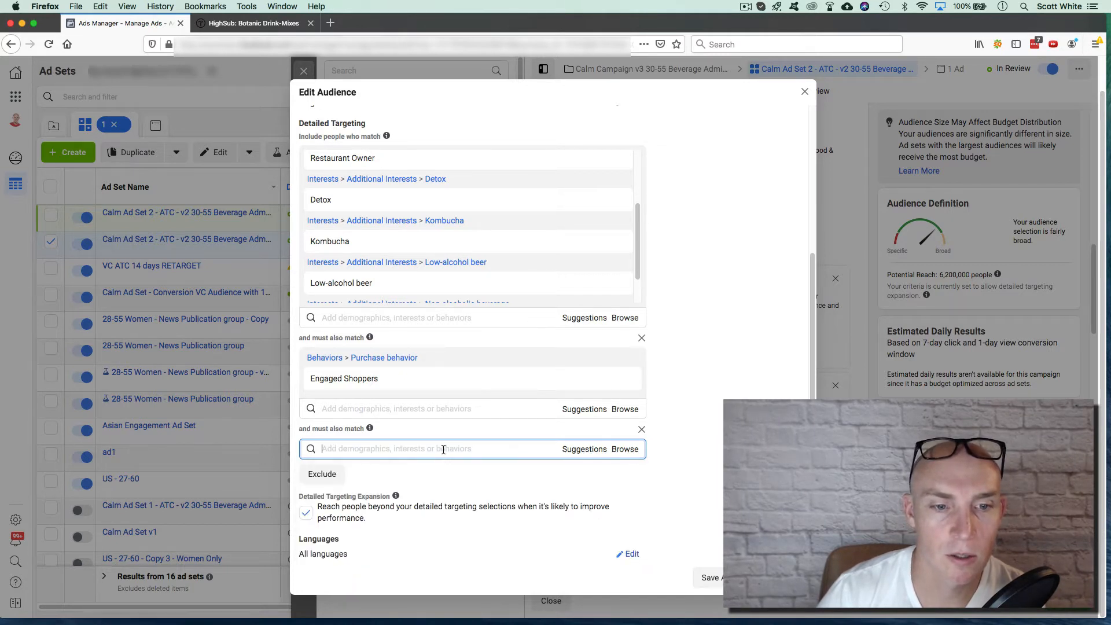
text(top)
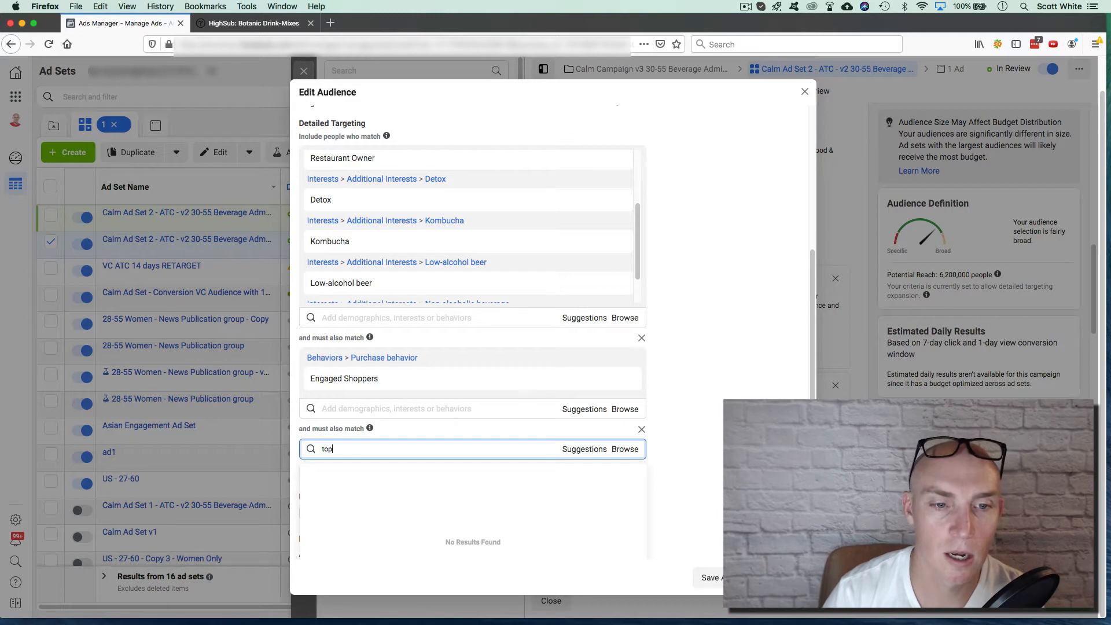
text( zip codes)
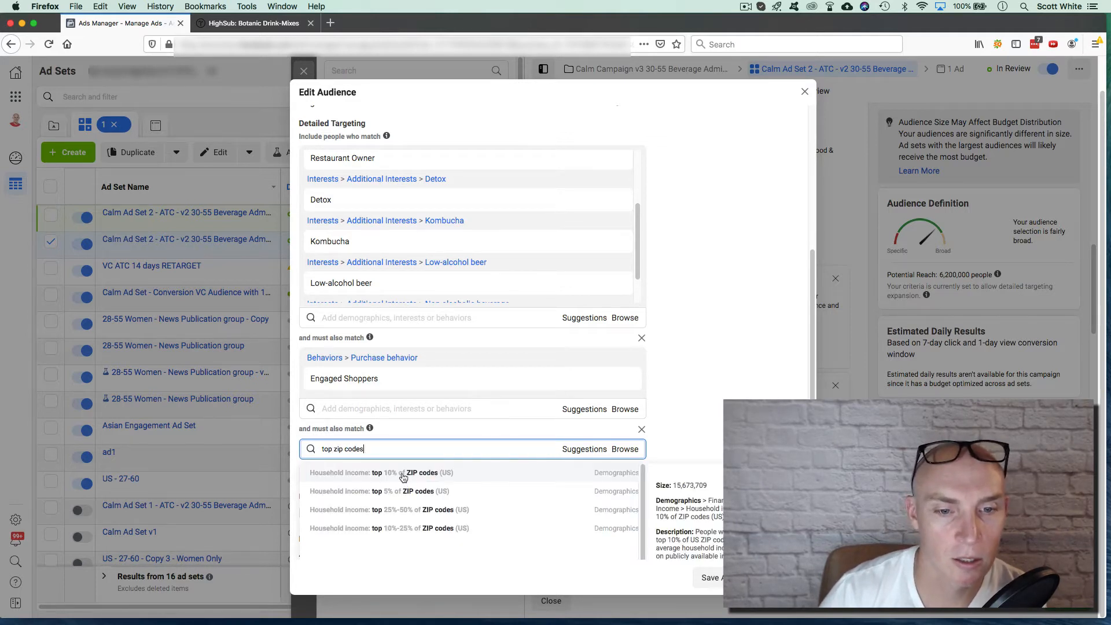
click(403, 477)
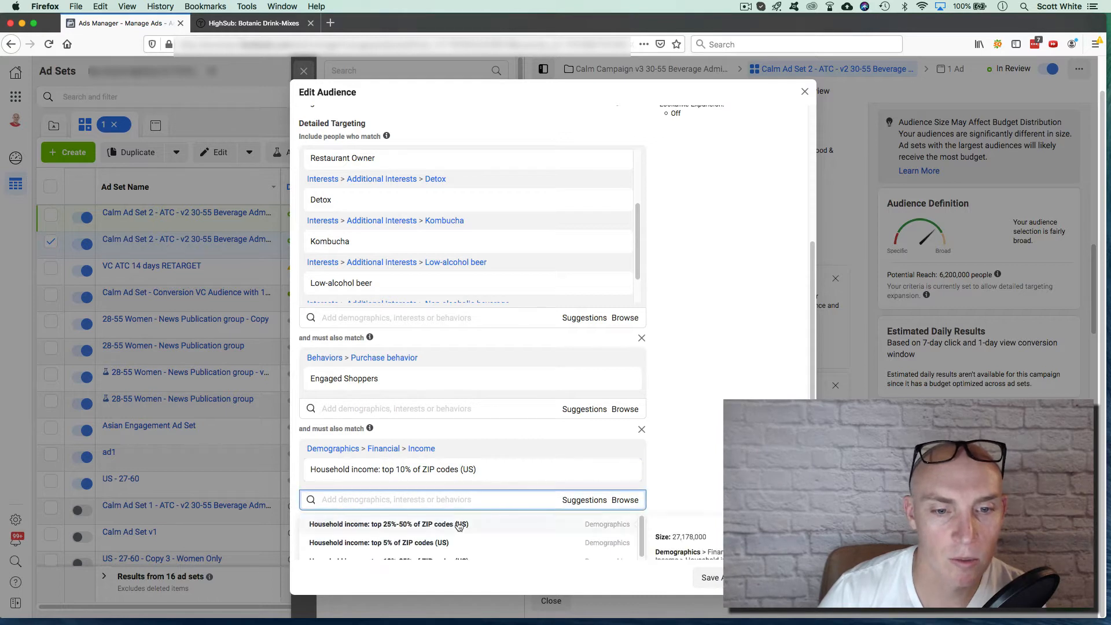
click(459, 525)
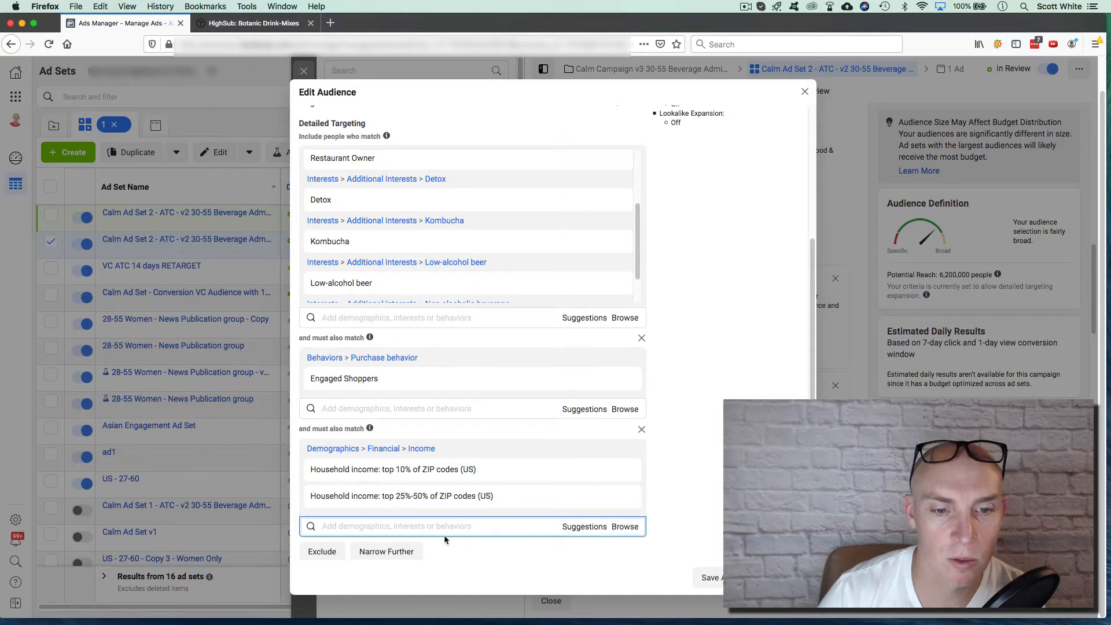
- Add household income top 5% and top 10%-25% of ZIP codes (US) to the income condition from the suggestions
scroll(445, 539, down, 3)
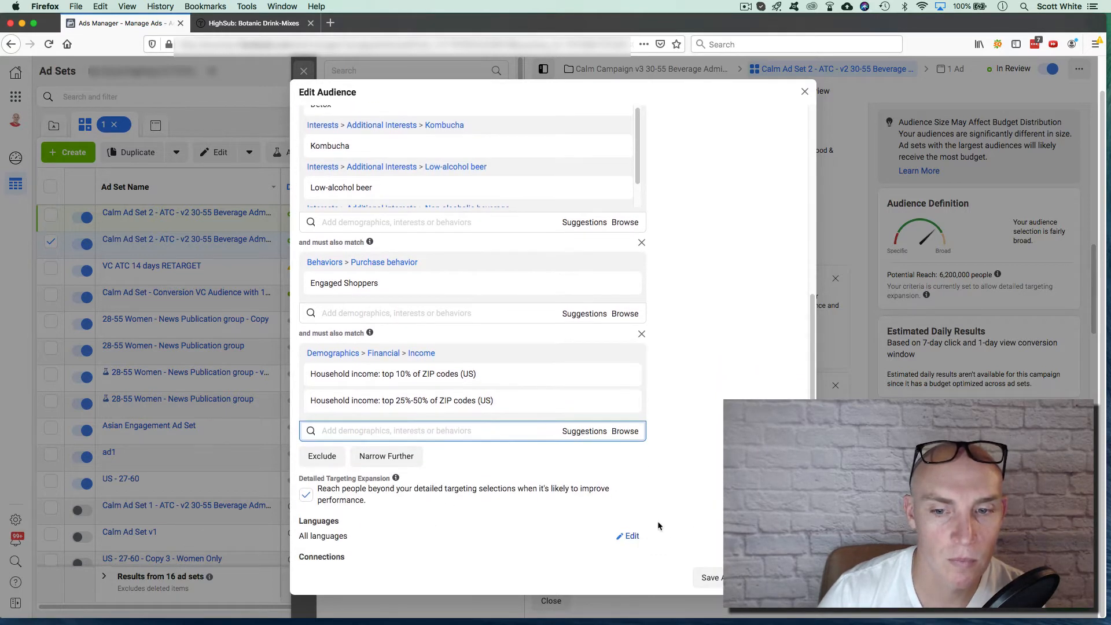
click(583, 431)
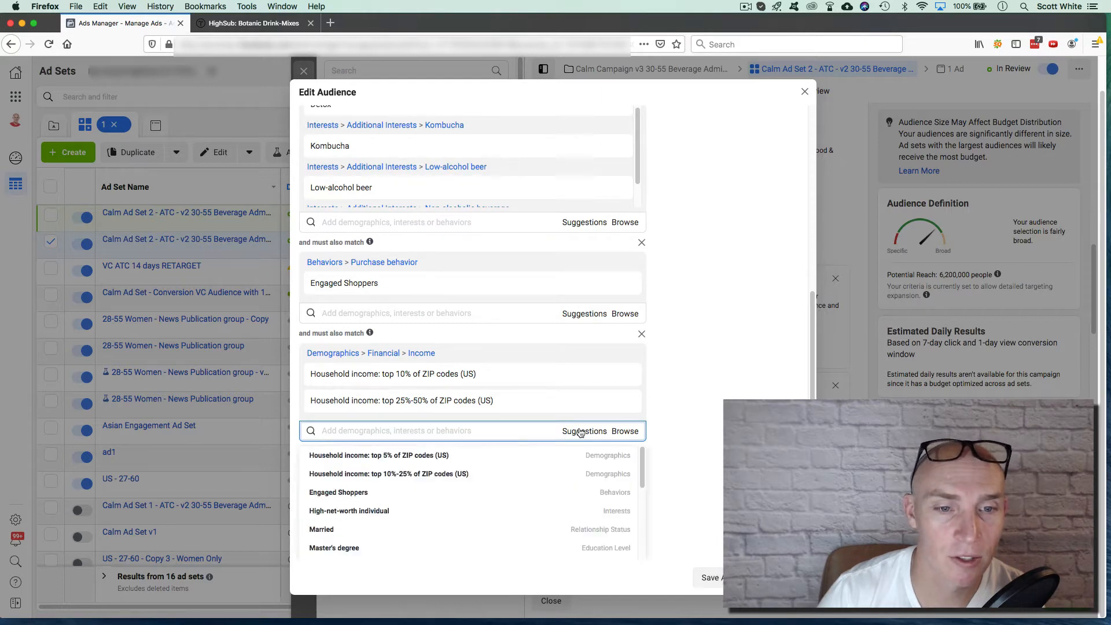
click(426, 456)
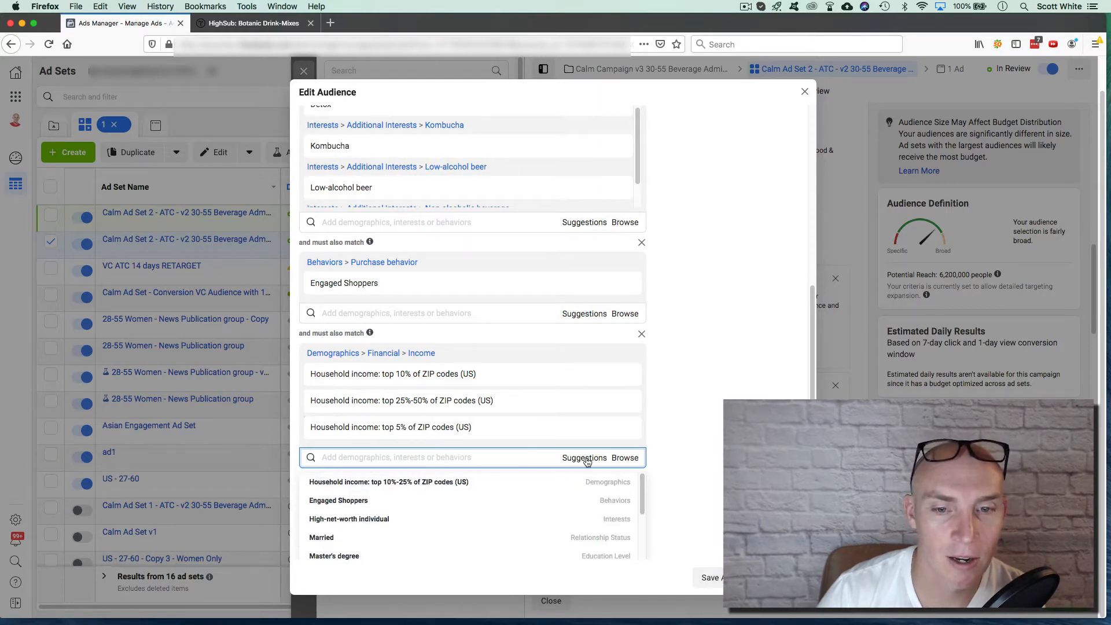
click(427, 483)
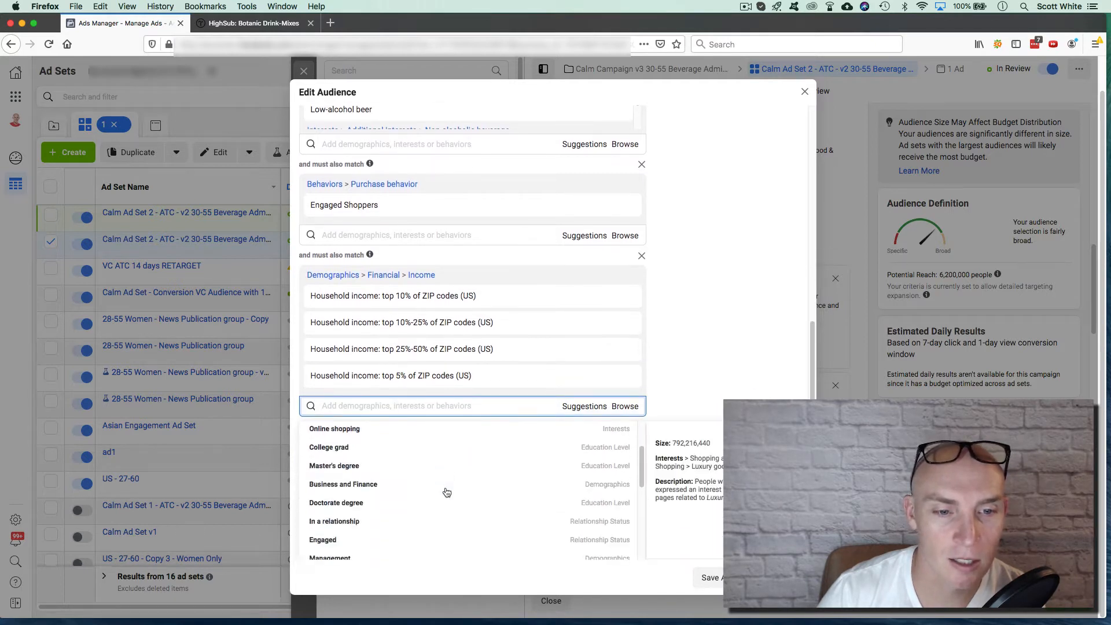
click(653, 312)
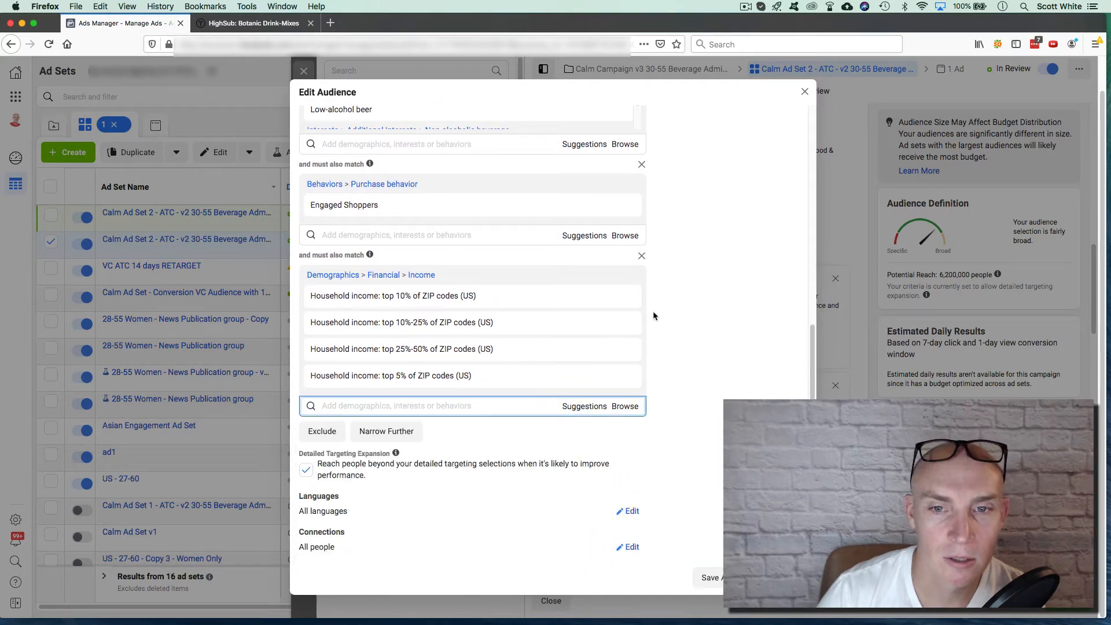
- Review the income-targeted audience's criteria and save it as a new audience
scroll(462, 347, up, 15)
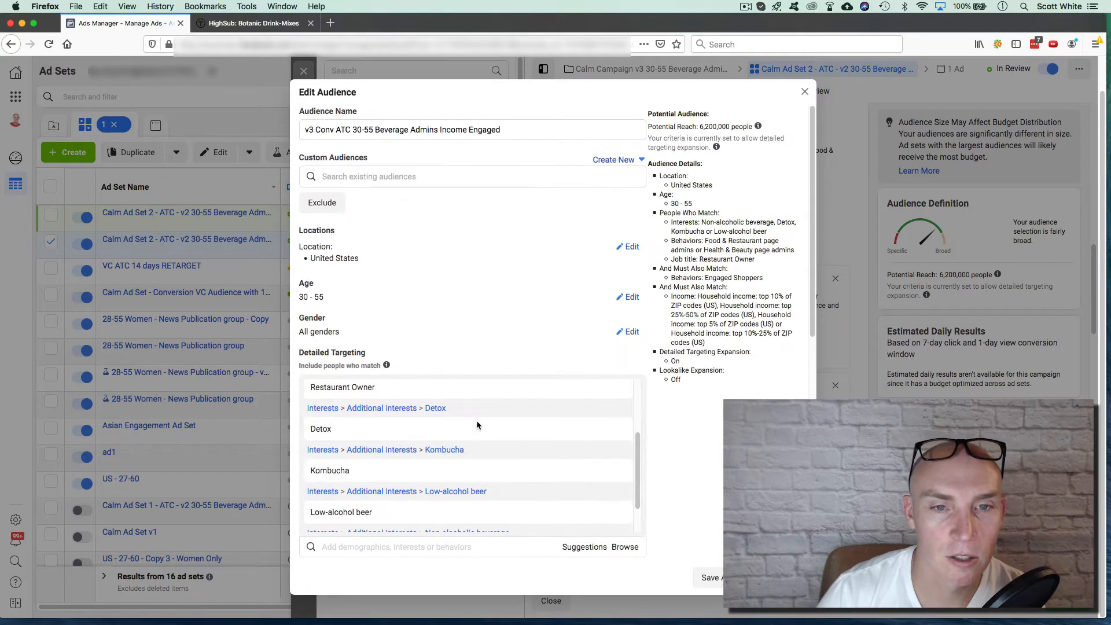
scroll(461, 312, down, 10)
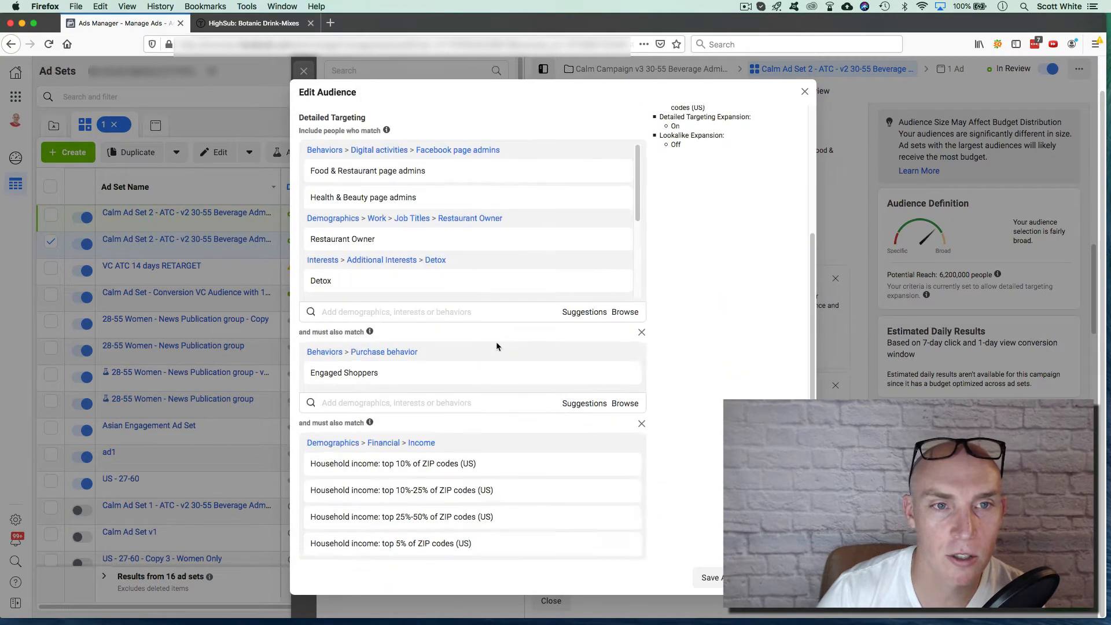
click(711, 578)
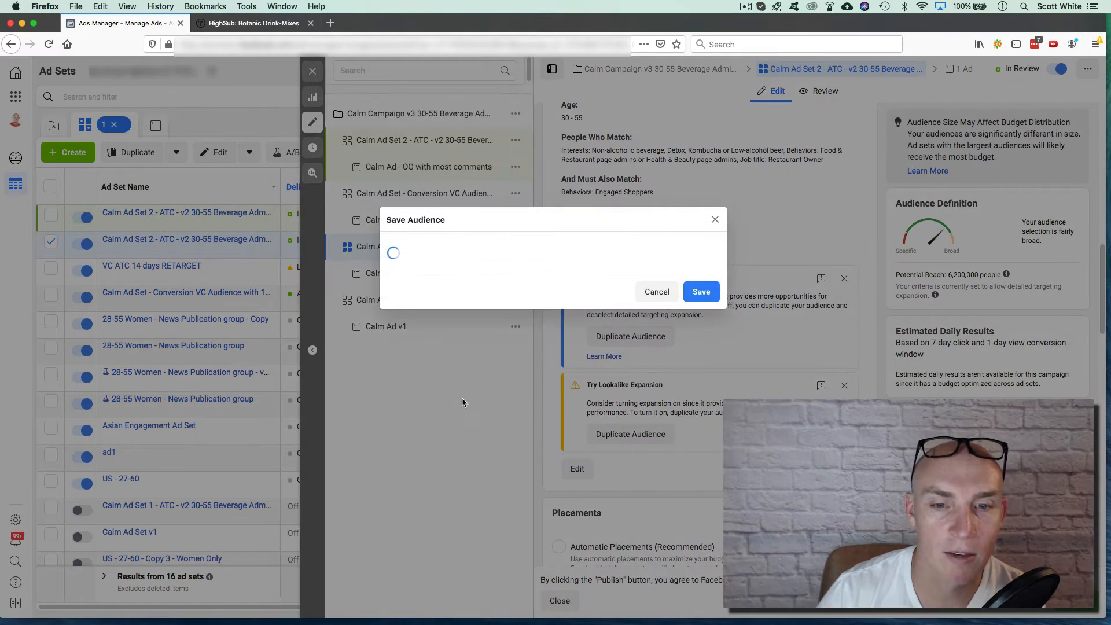
click(702, 395)
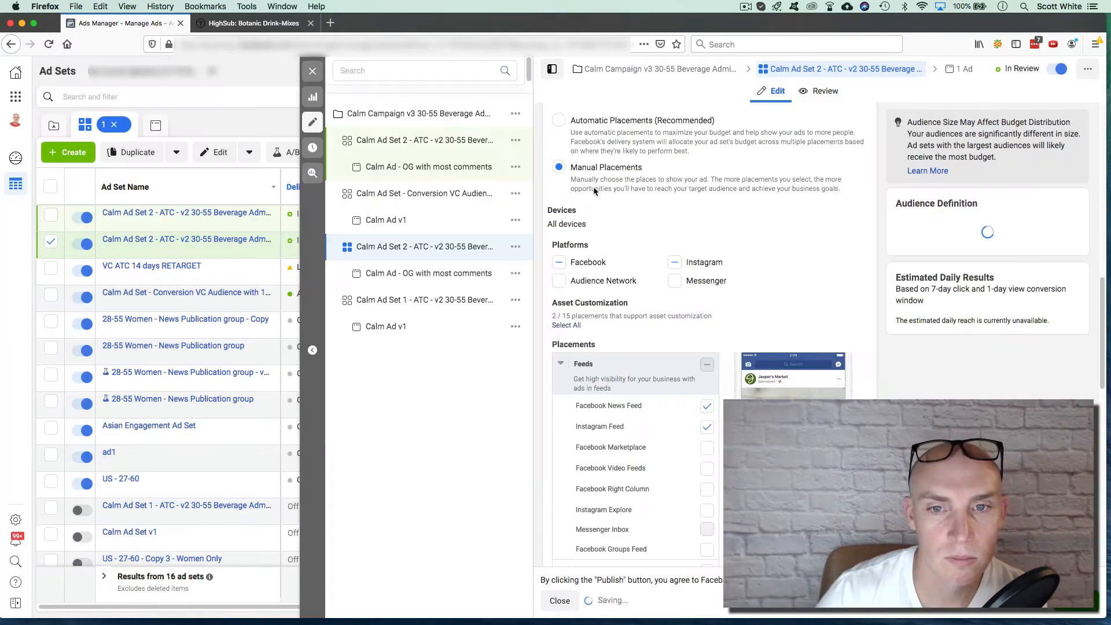
- Check the ad set's conversion and placement settings, then close its editor without publishing the draft items
scroll(653, 263, up, 15)
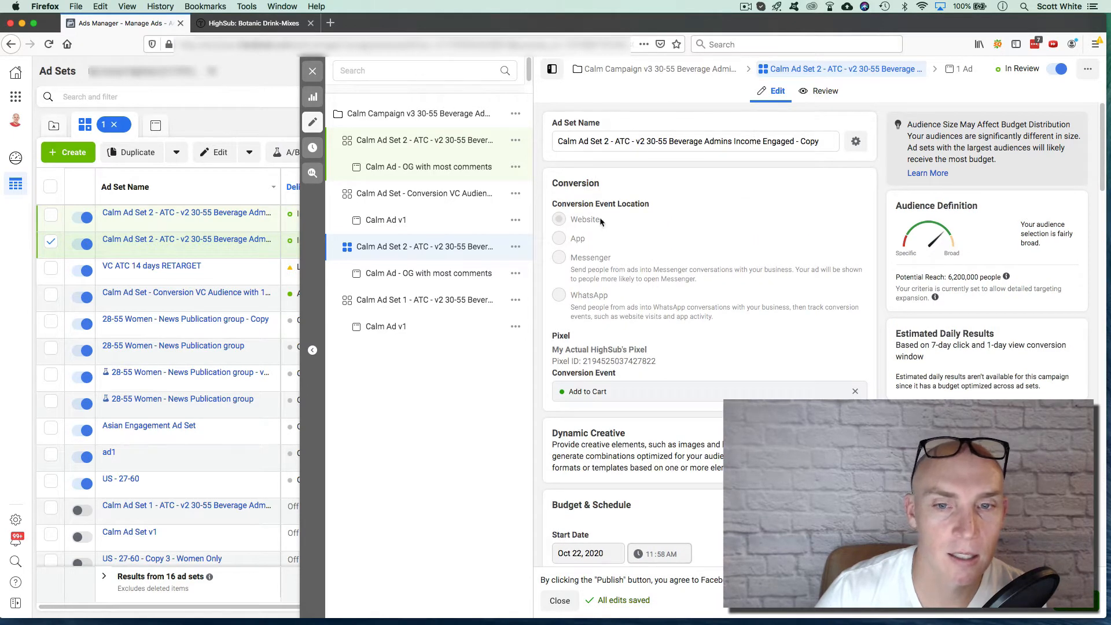
scroll(600, 222, down, 15)
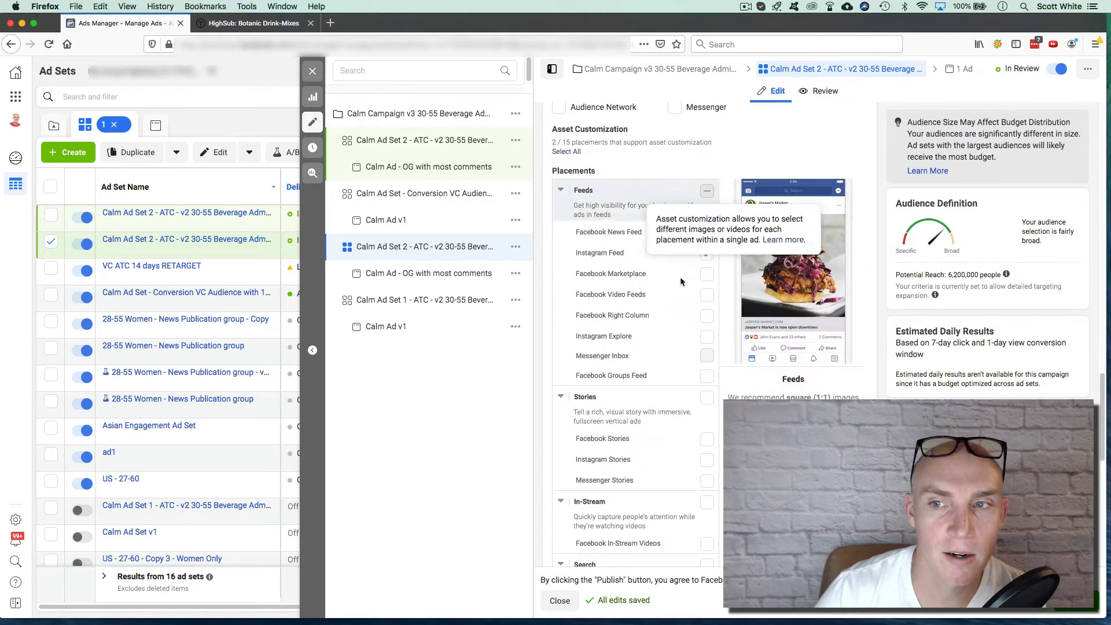
scroll(673, 263, down, 6)
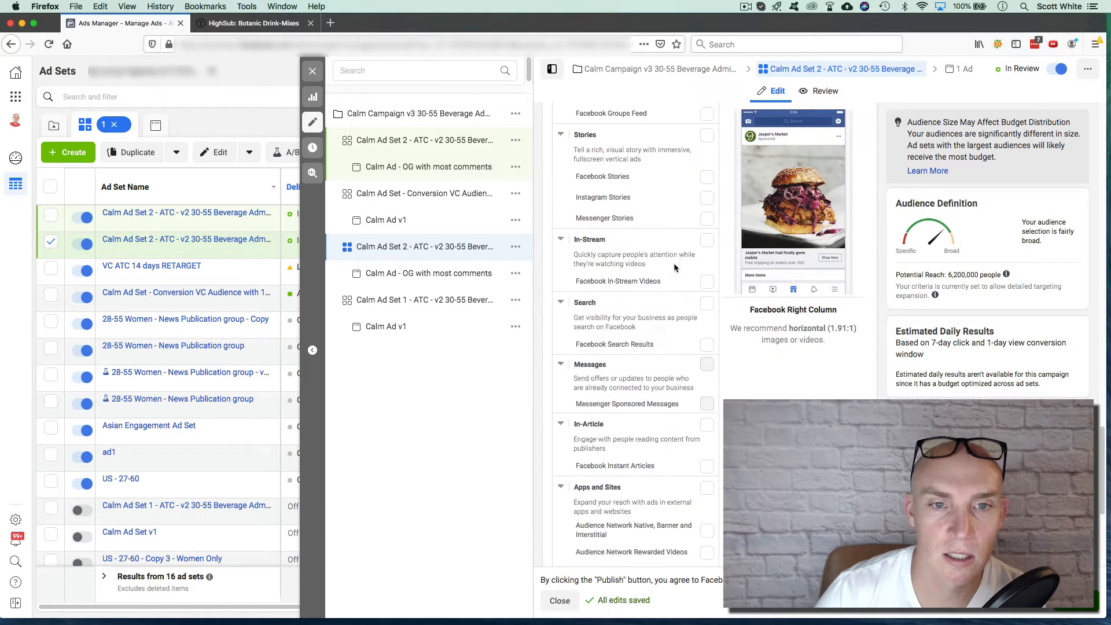
click(308, 70)
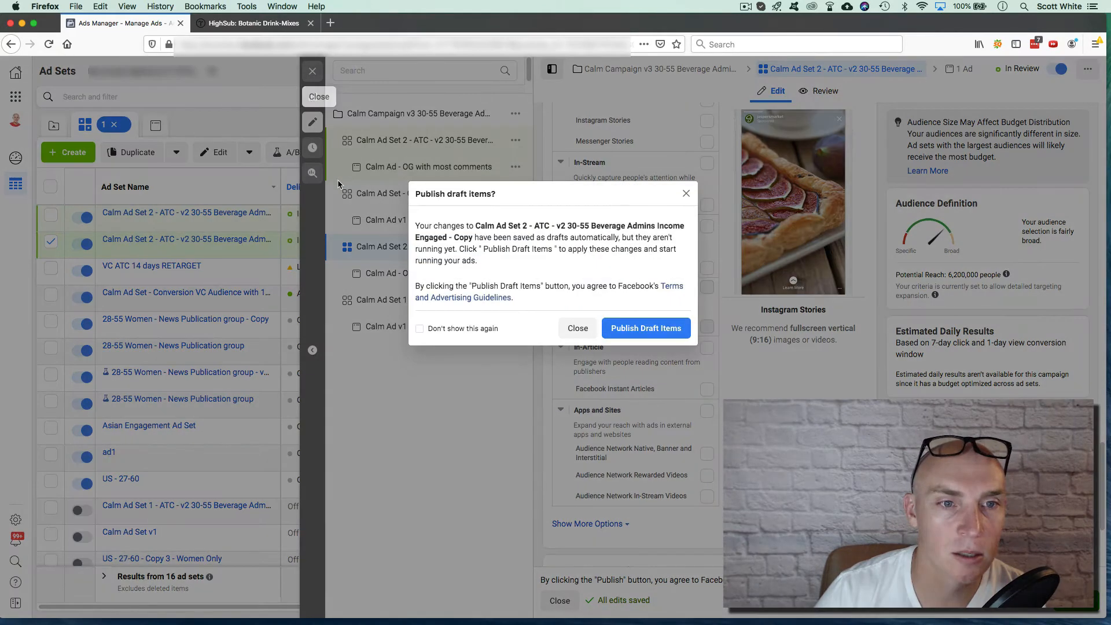
click(577, 328)
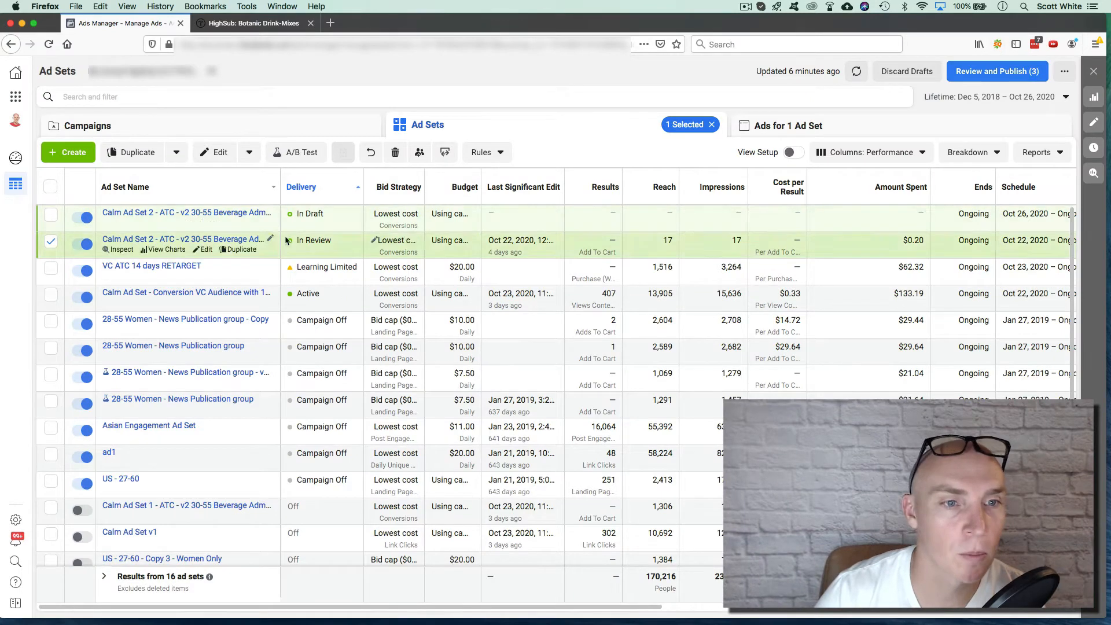
- Deselect the original ad set and open its draft duplicate for editing
mouse_move(122, 234)
click(51, 240)
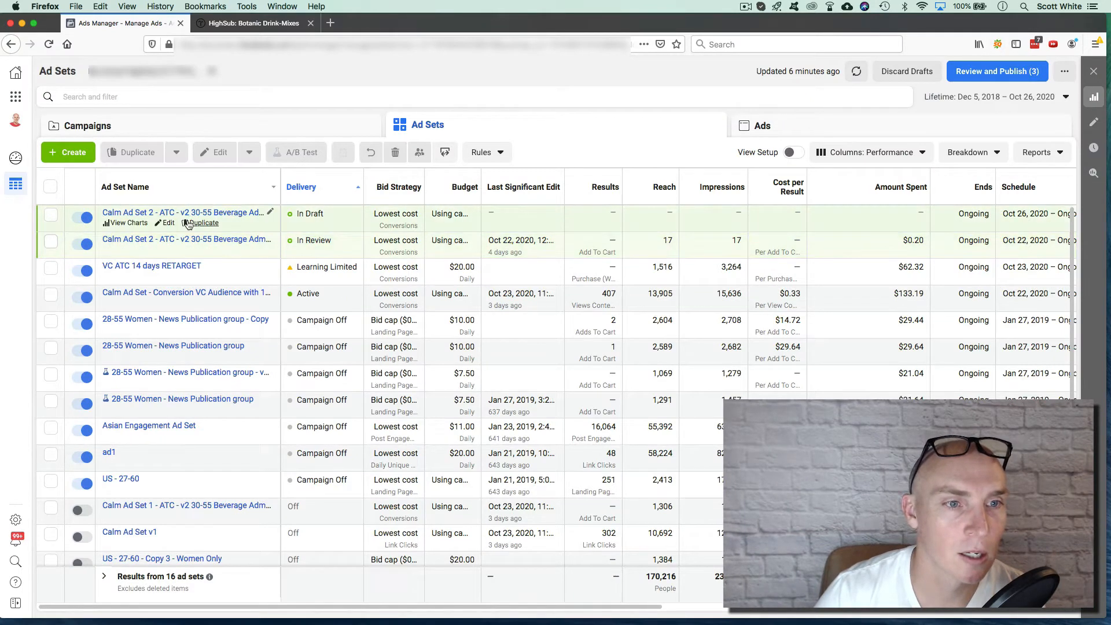
click(168, 225)
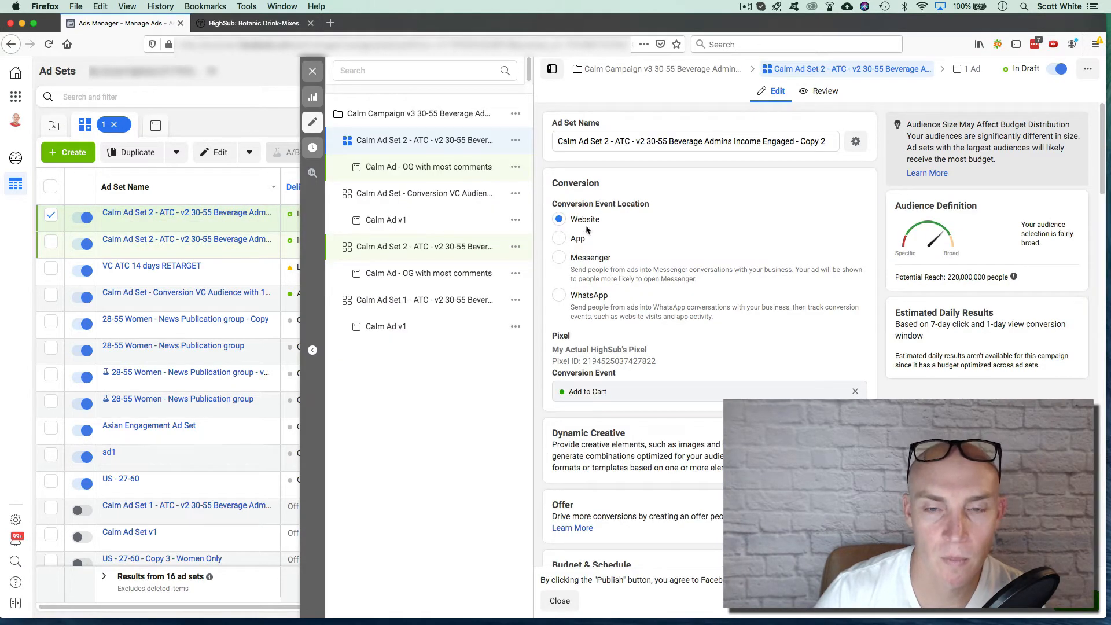
- Review the duplicate ad set's schedule and audience settings, expanding its location targeting options
scroll(589, 345, down, 10)
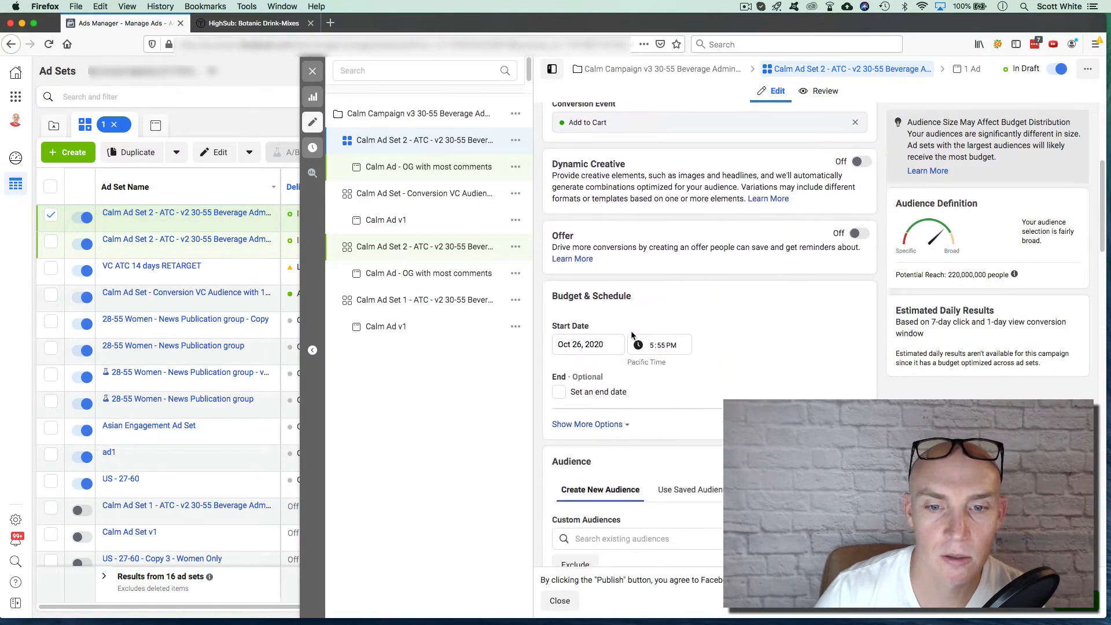
scroll(630, 331, down, 6)
scroll(602, 297, up, 3)
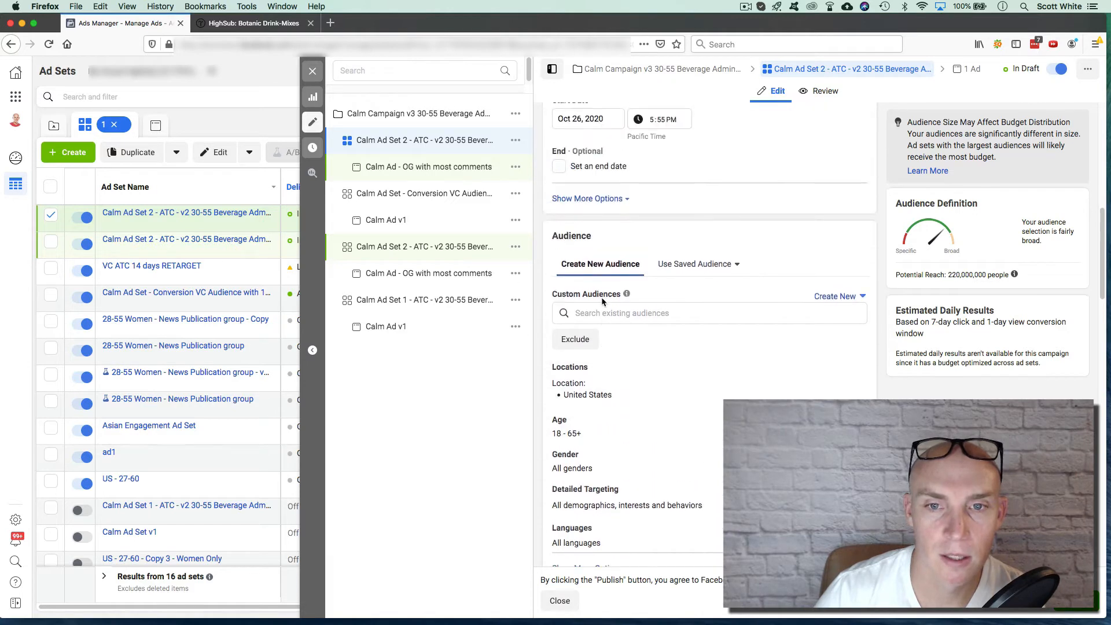
scroll(641, 310, down, 3)
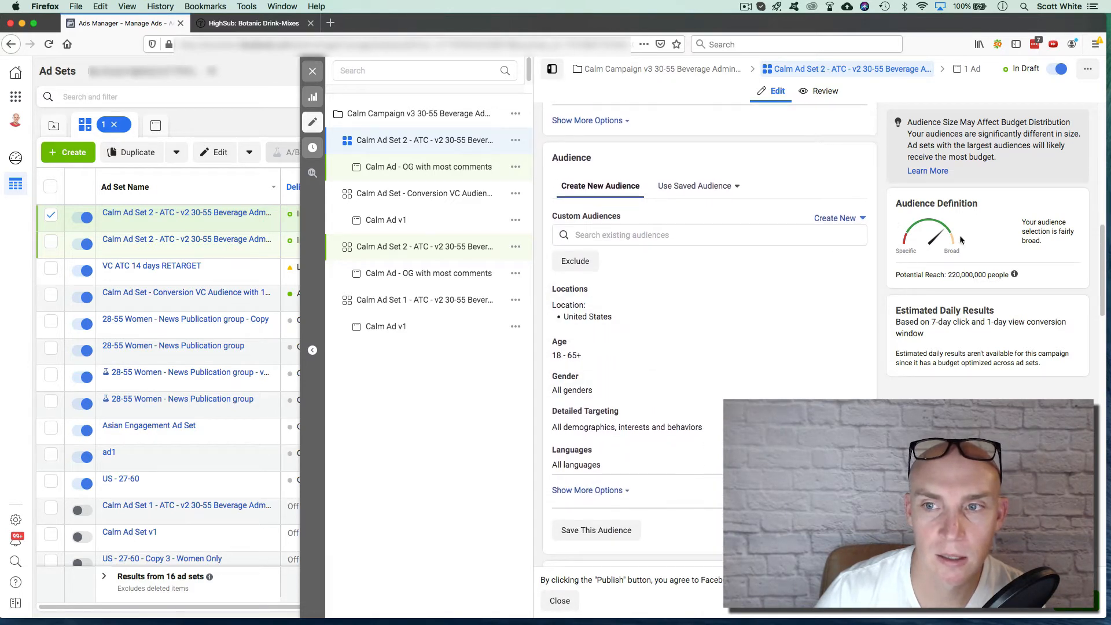
scroll(805, 284, down, 2)
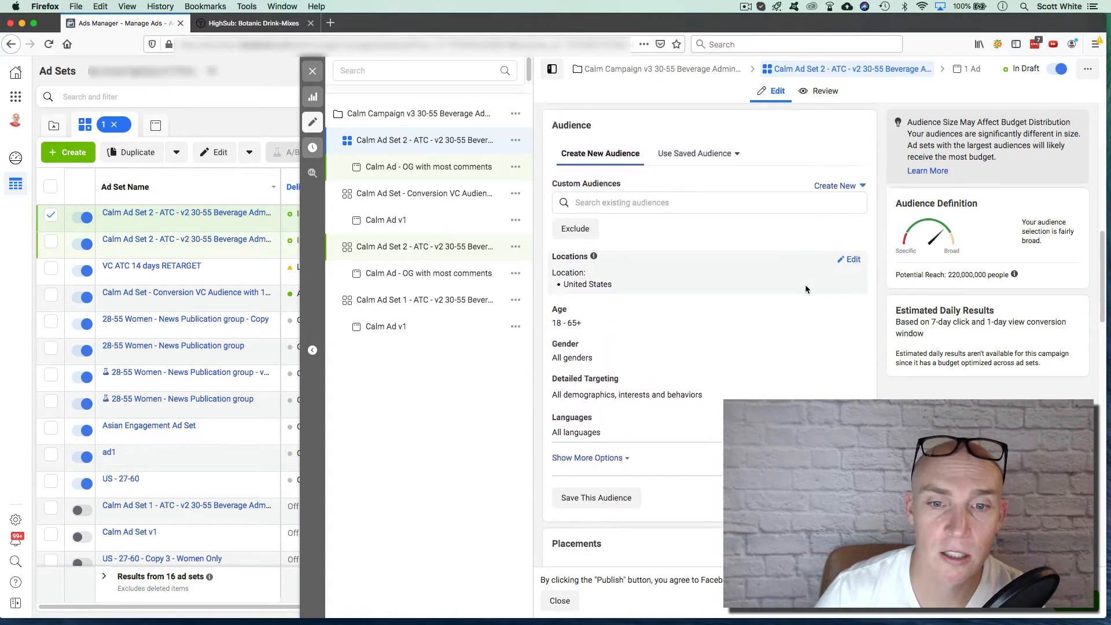
click(853, 232)
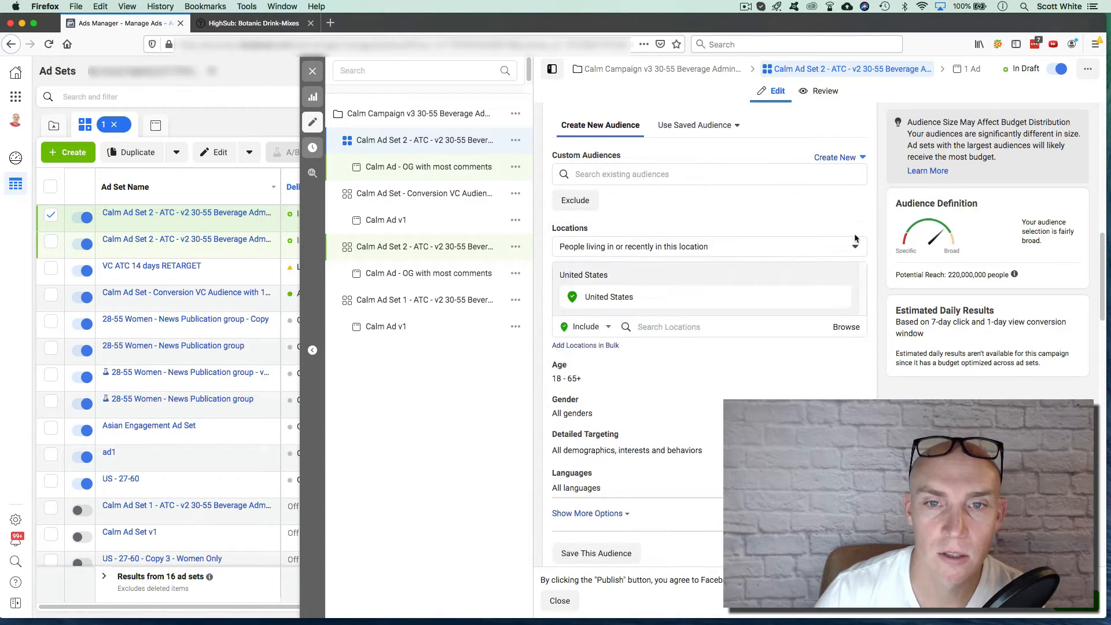
scroll(734, 335, down, 3)
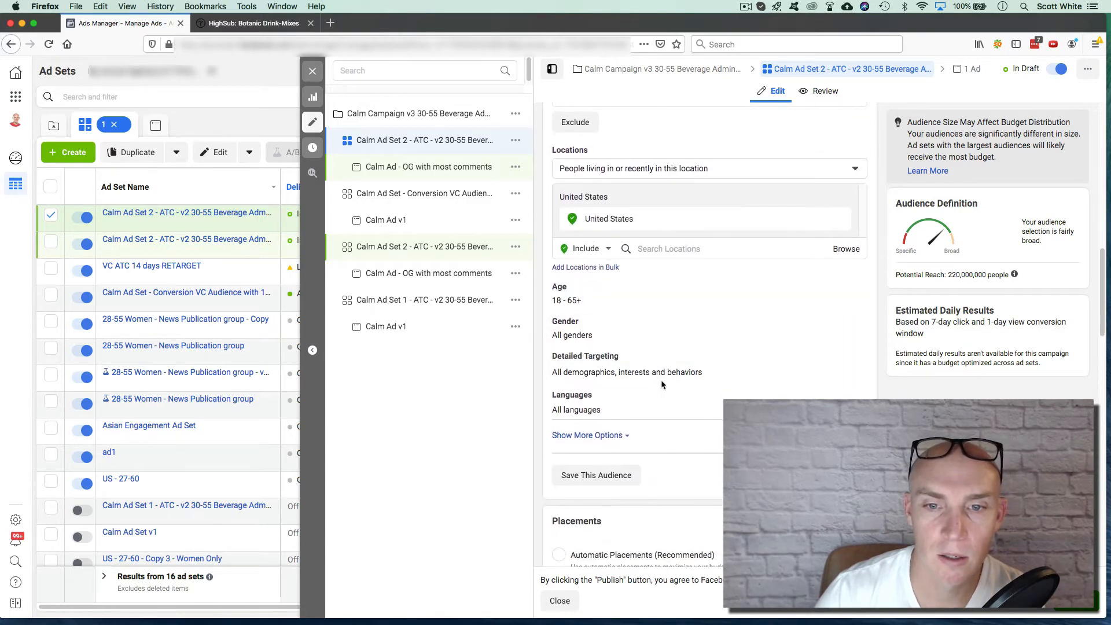
scroll(699, 367, up, 2)
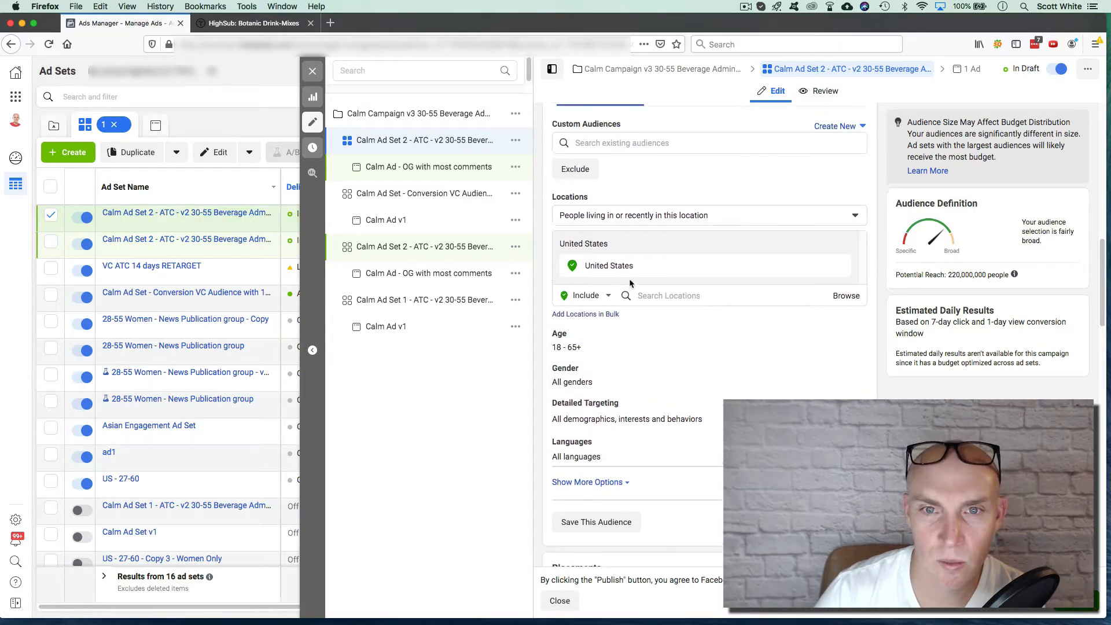
scroll(701, 277, up, 2)
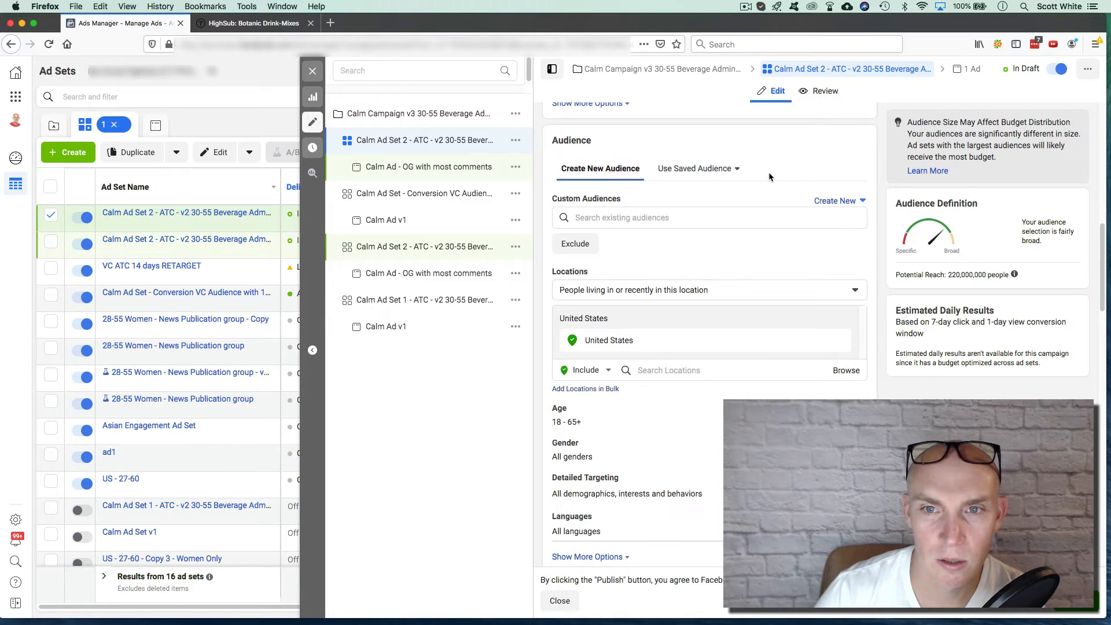
- Apply the saved audience "v3 Conv ATC 30-55 Beverage Admins Engaged" to the duplicate ad set
click(734, 169)
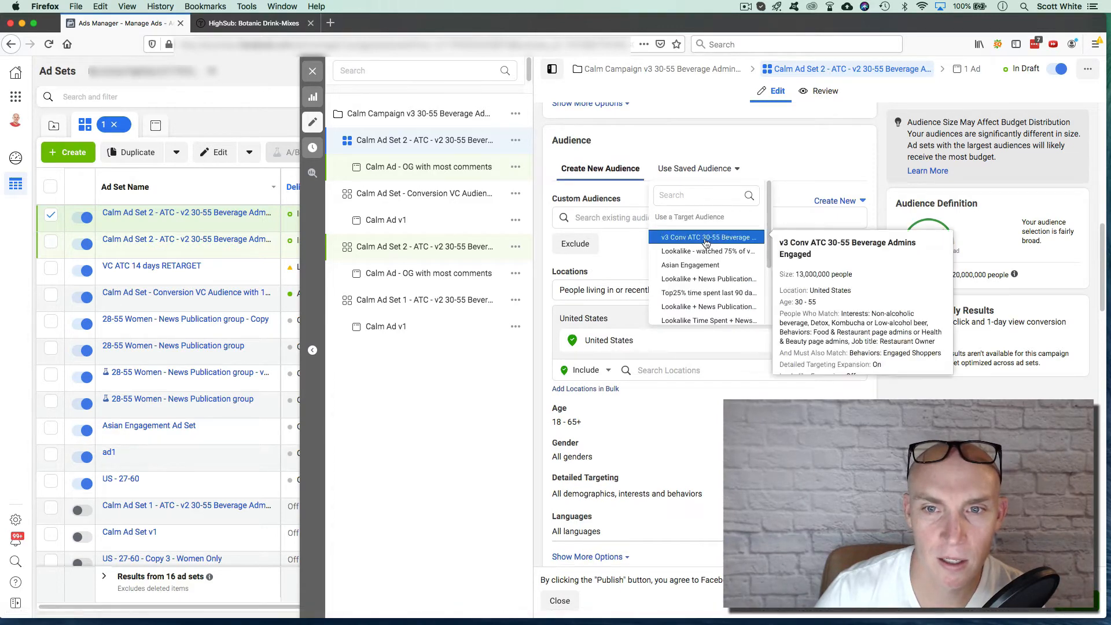
scroll(706, 243, down, 1)
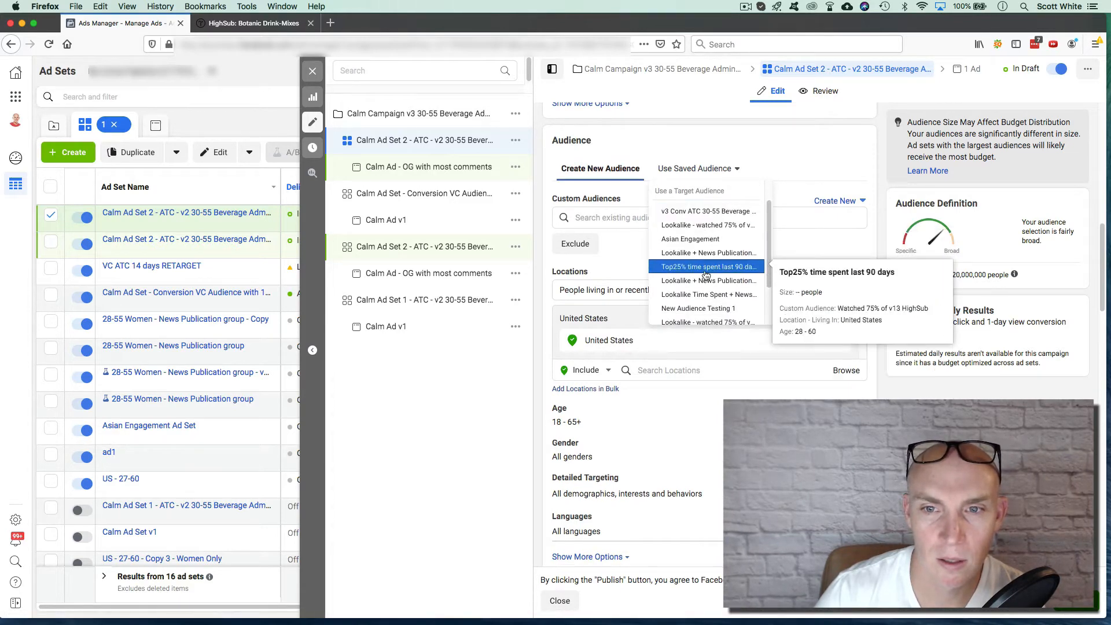
scroll(697, 235, up, 1)
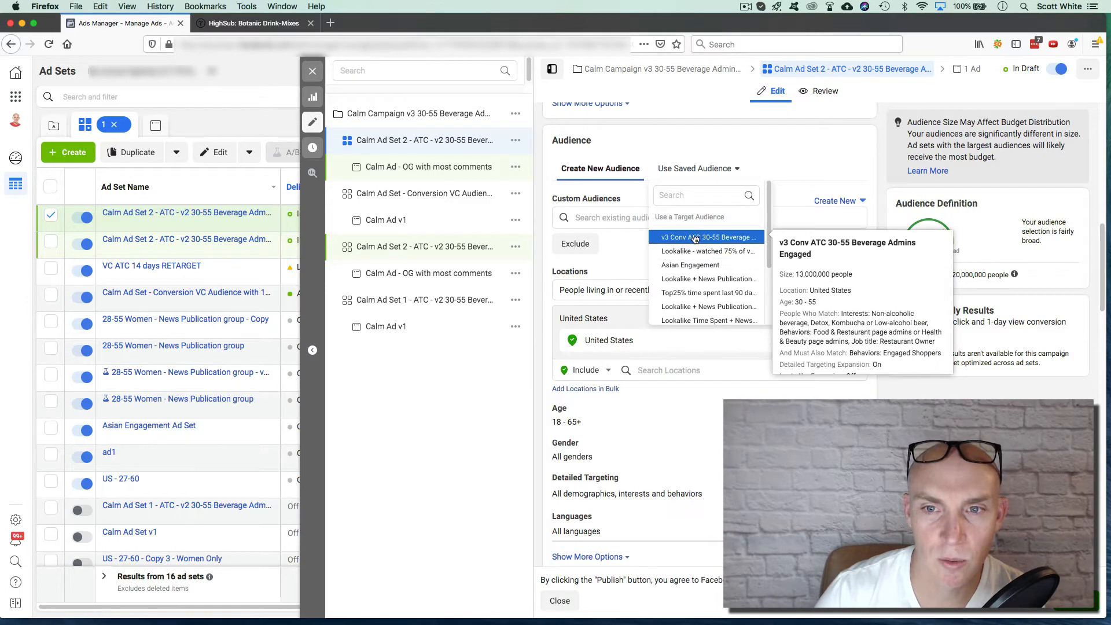
click(695, 239)
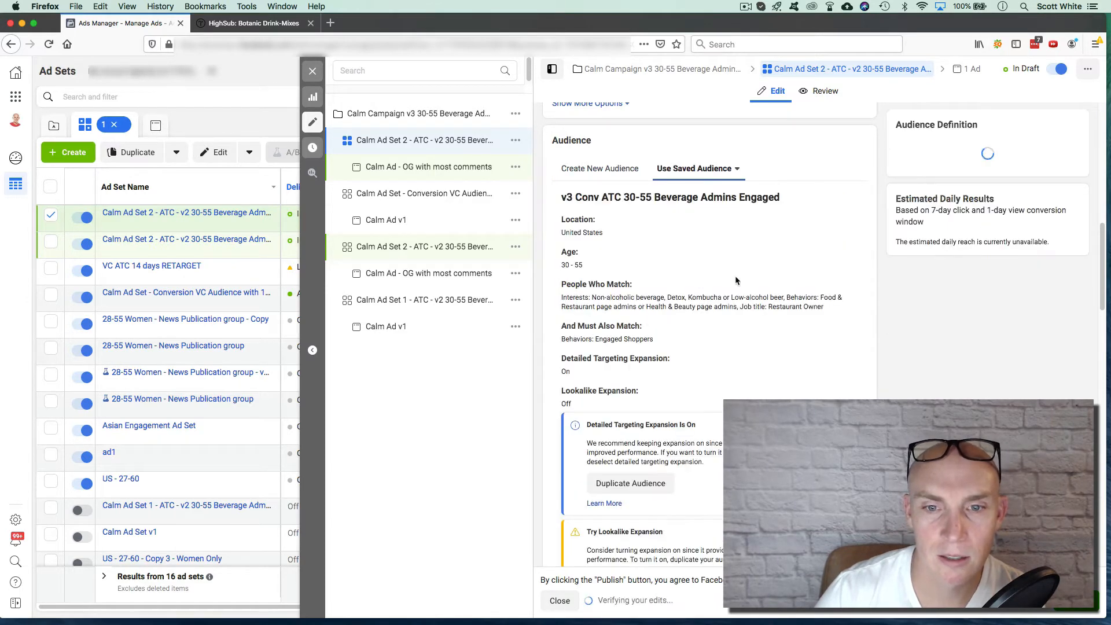
- Edit the saved audience, expand its detailed targeting and set its location targeting to "People living in this location"
scroll(735, 277, down, 2)
scroll(732, 290, down, 1)
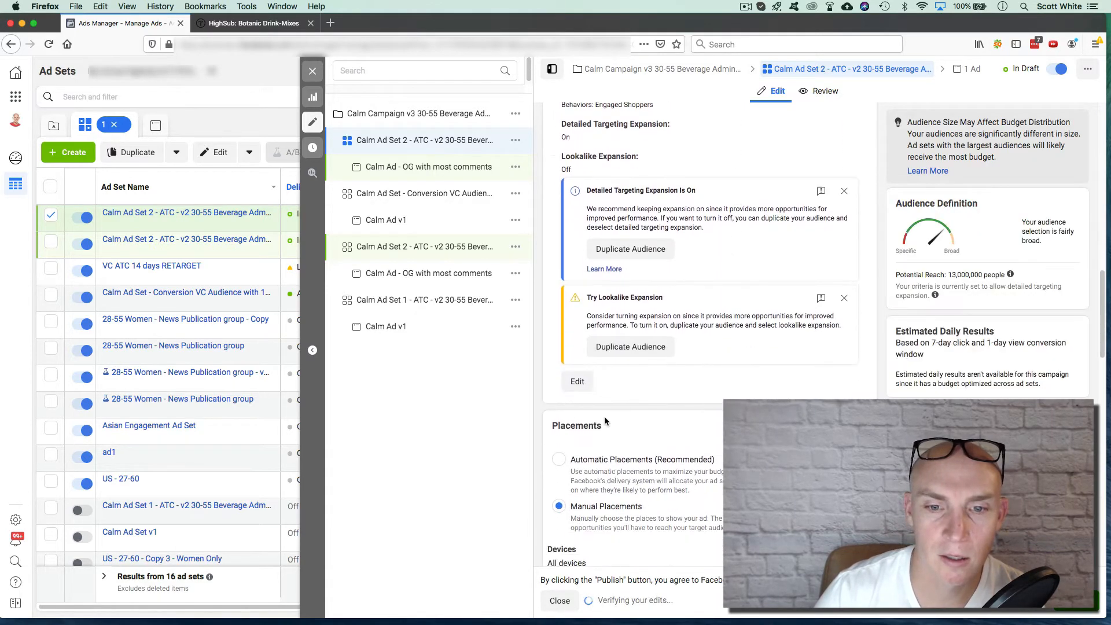
click(698, 369)
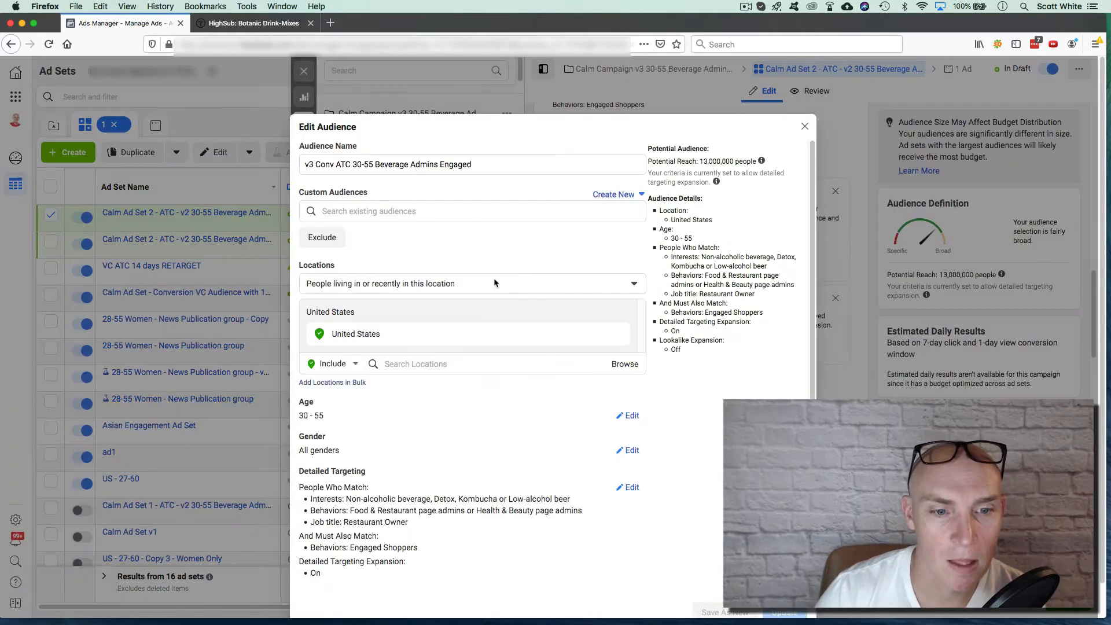
scroll(481, 306, down, 1)
scroll(472, 328, down, 1)
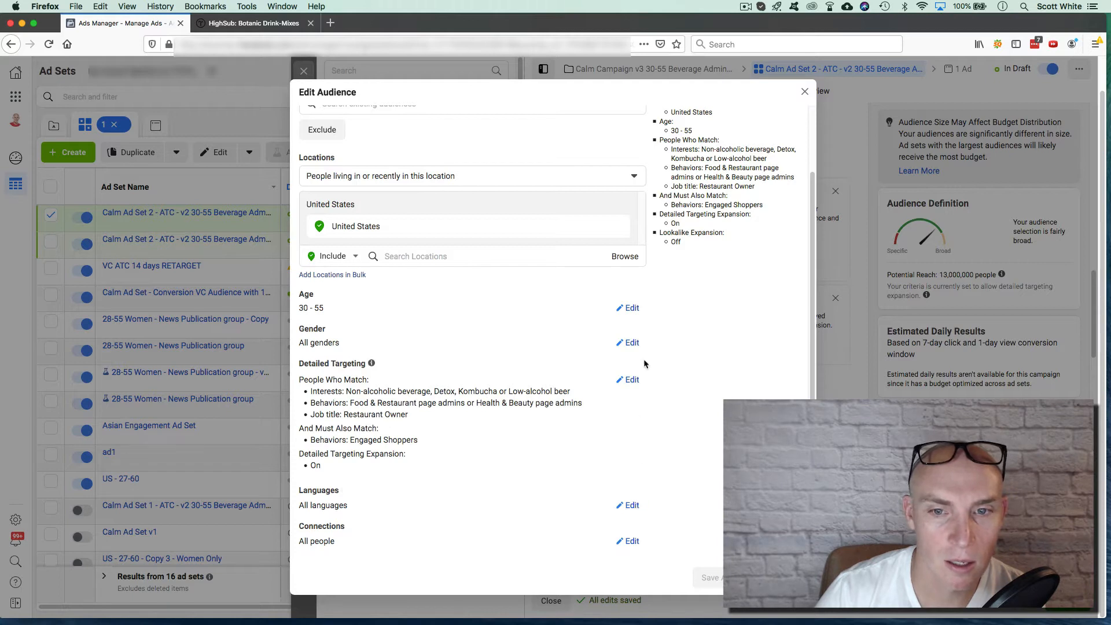
click(631, 380)
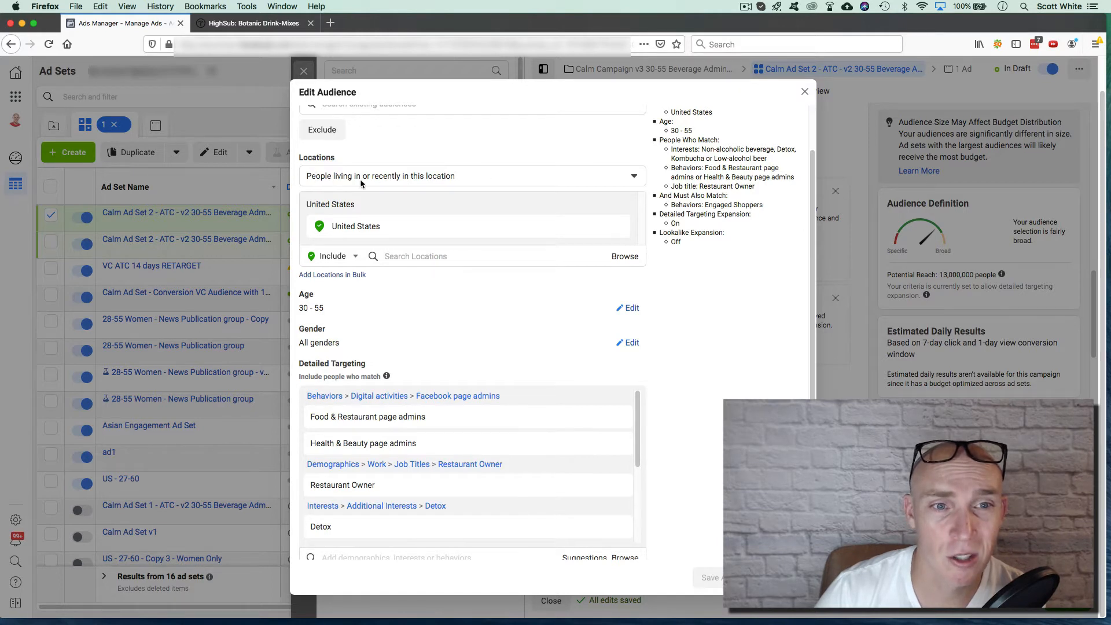
click(501, 176)
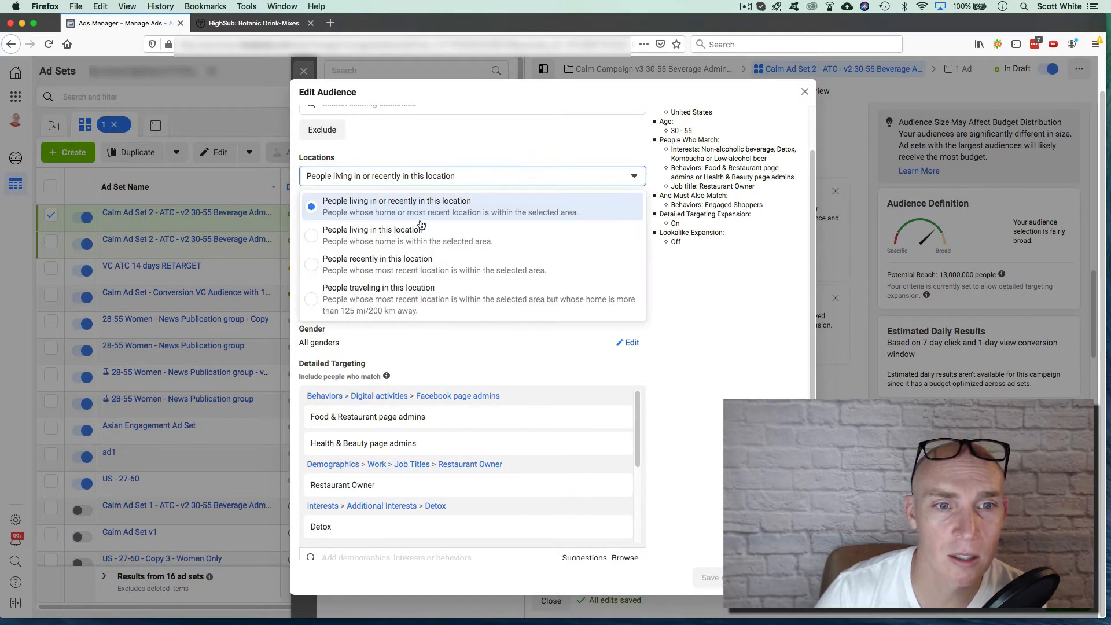
click(308, 237)
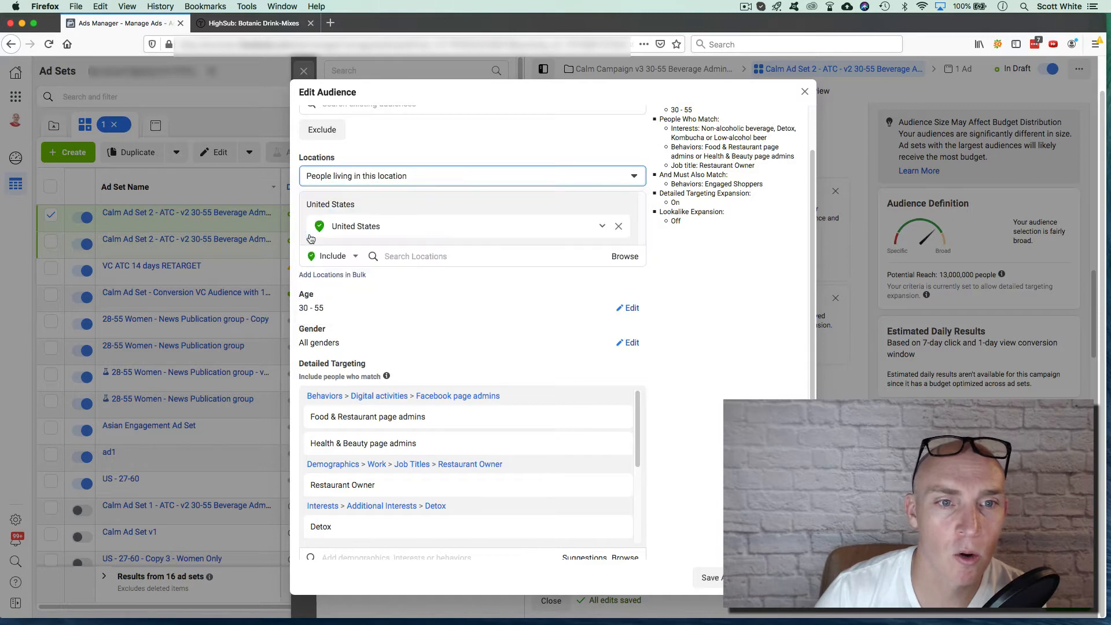
- Review the audience's name, location, interests and must-also-match conditions
scroll(558, 343, down, 6)
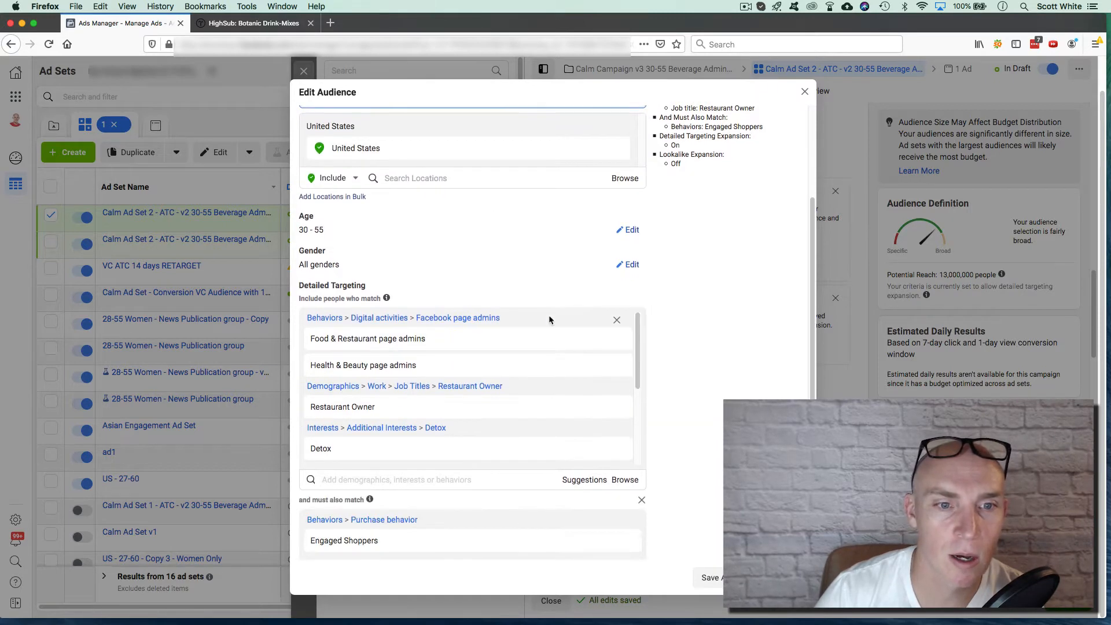
scroll(546, 326, down, 3)
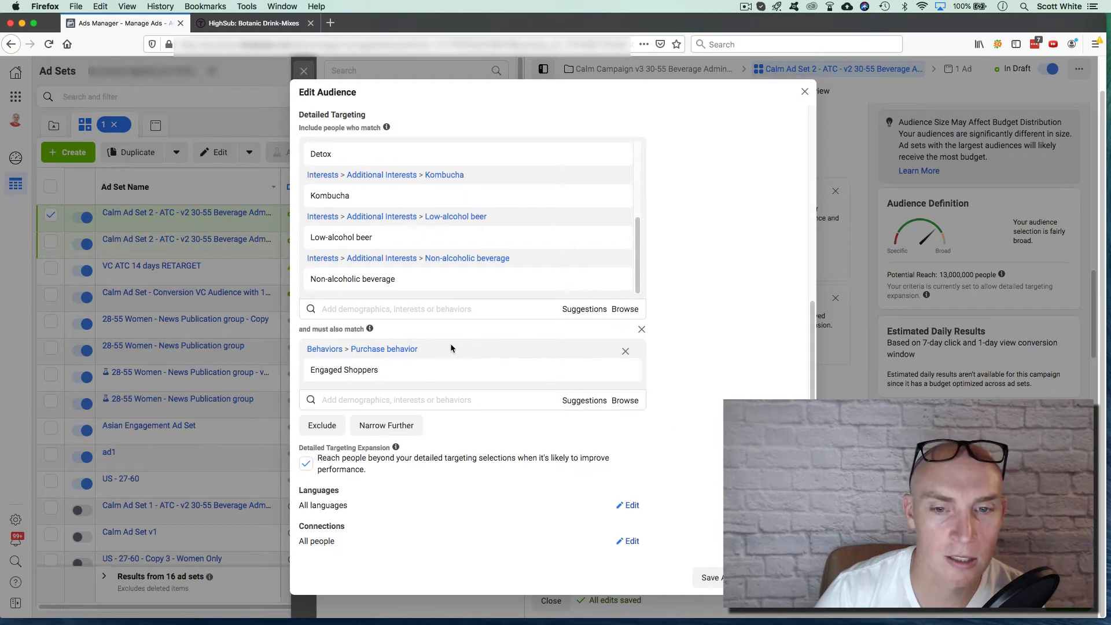
scroll(450, 344, up, 3)
scroll(450, 343, up, 2)
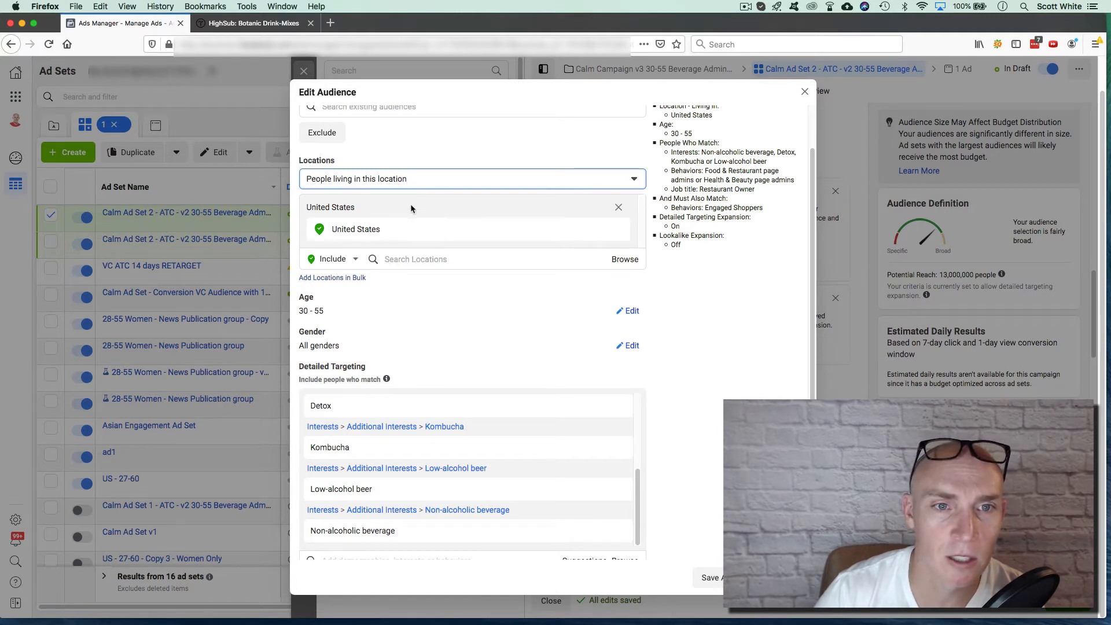
scroll(411, 203, up, 2)
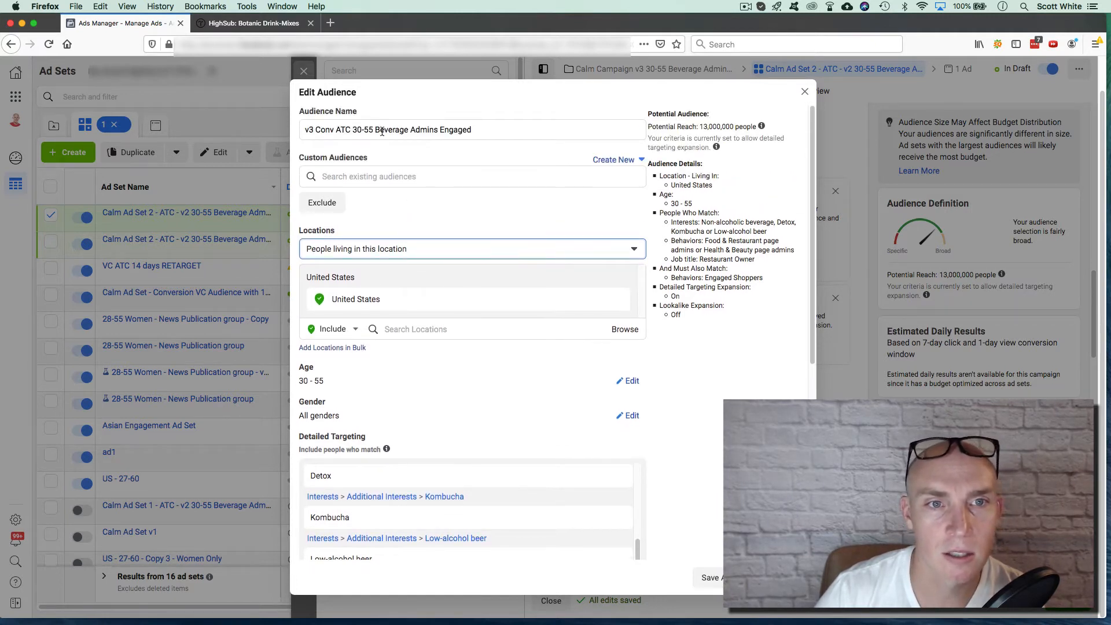
scroll(481, 269, down, 5)
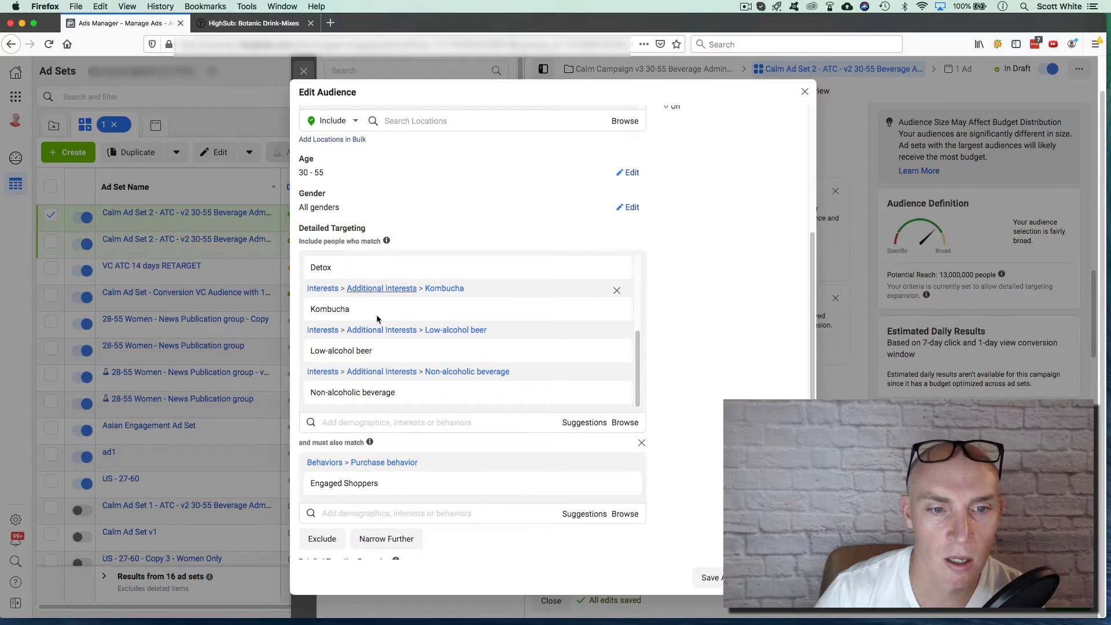
scroll(436, 306, up, 8)
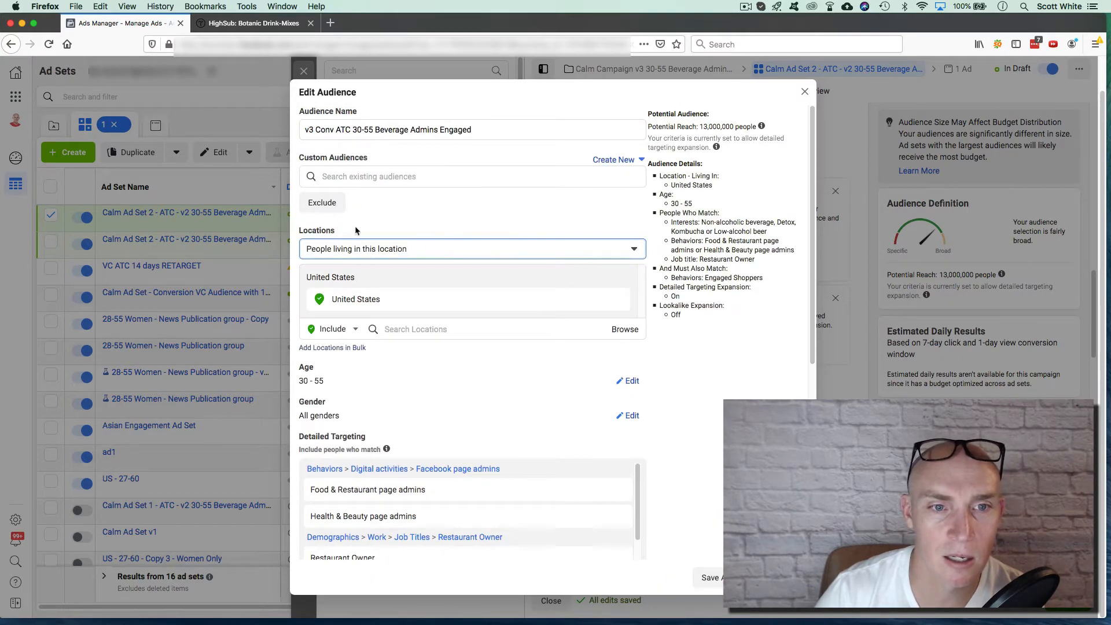
- Turn off Detailed Targeting Expansion for the "v3 Conv ATC 30-55 Beverage Admins Engaged" audience
scroll(504, 347, down, 3)
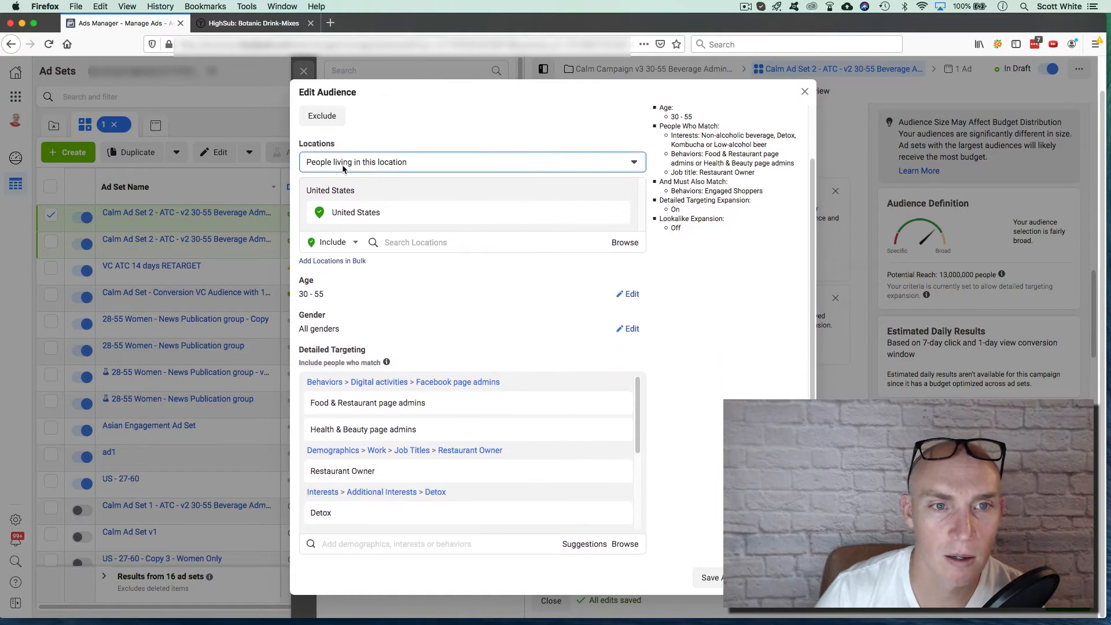
scroll(481, 292, down, 7)
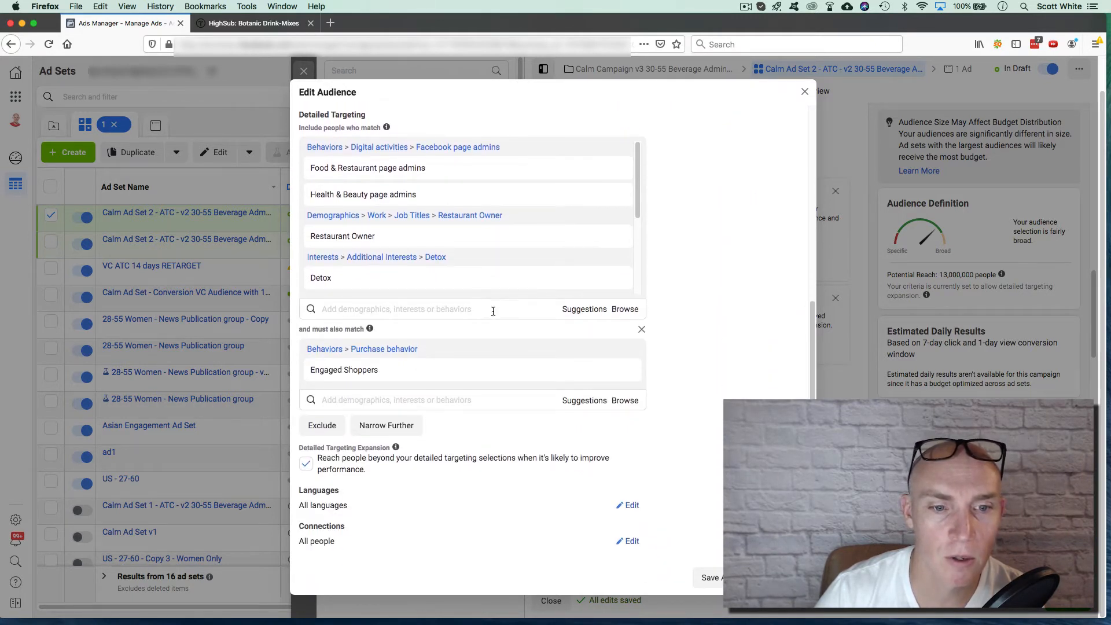
scroll(492, 313, up, 6)
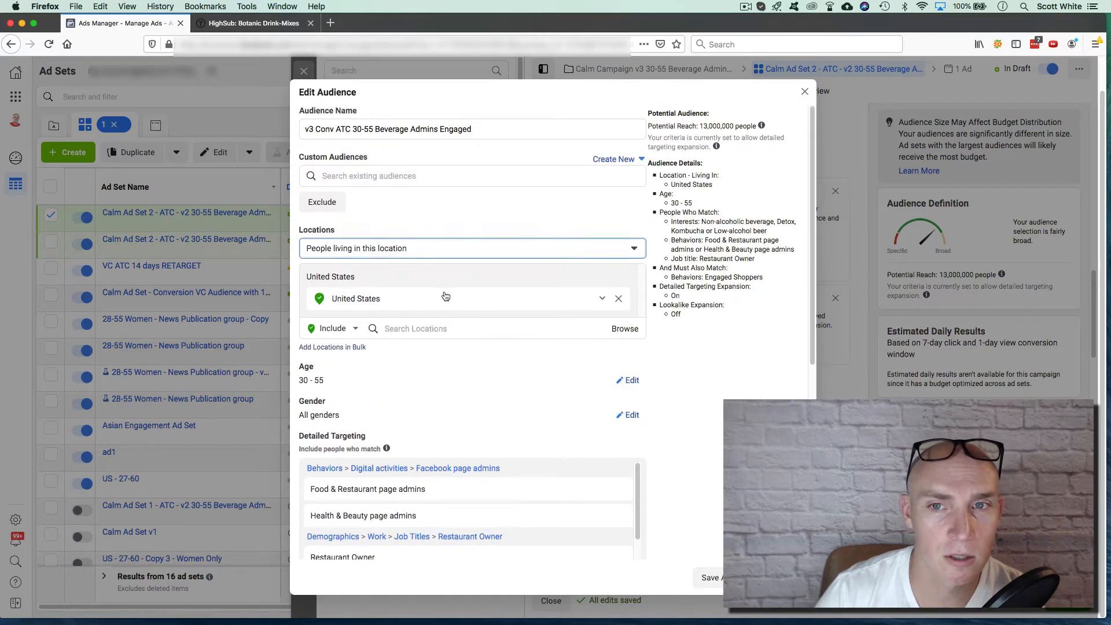
scroll(437, 301, down, 6)
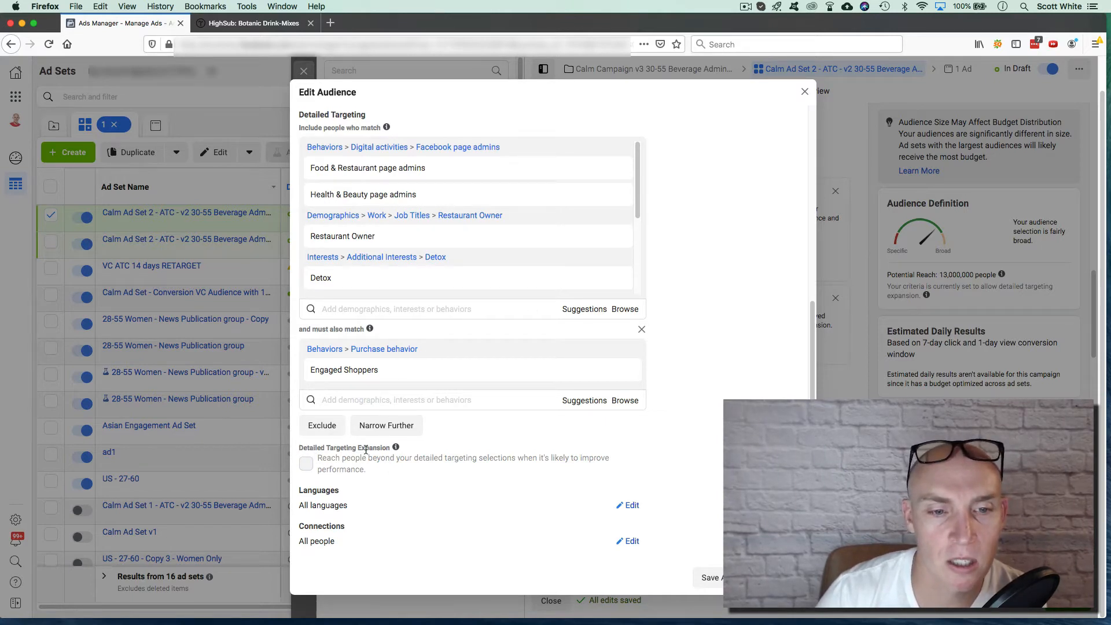
mouse_move(401, 452)
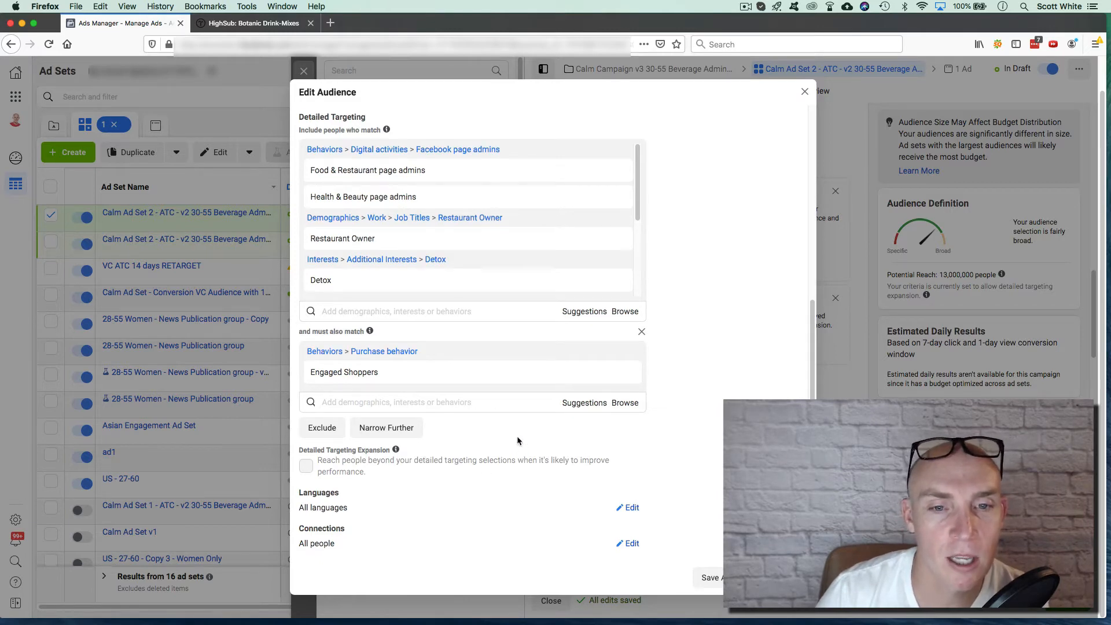
- Review the audience's summary, location and age settings, and its full list of detailed targeting interests and must-also-match conditions
scroll(519, 457, up, 6)
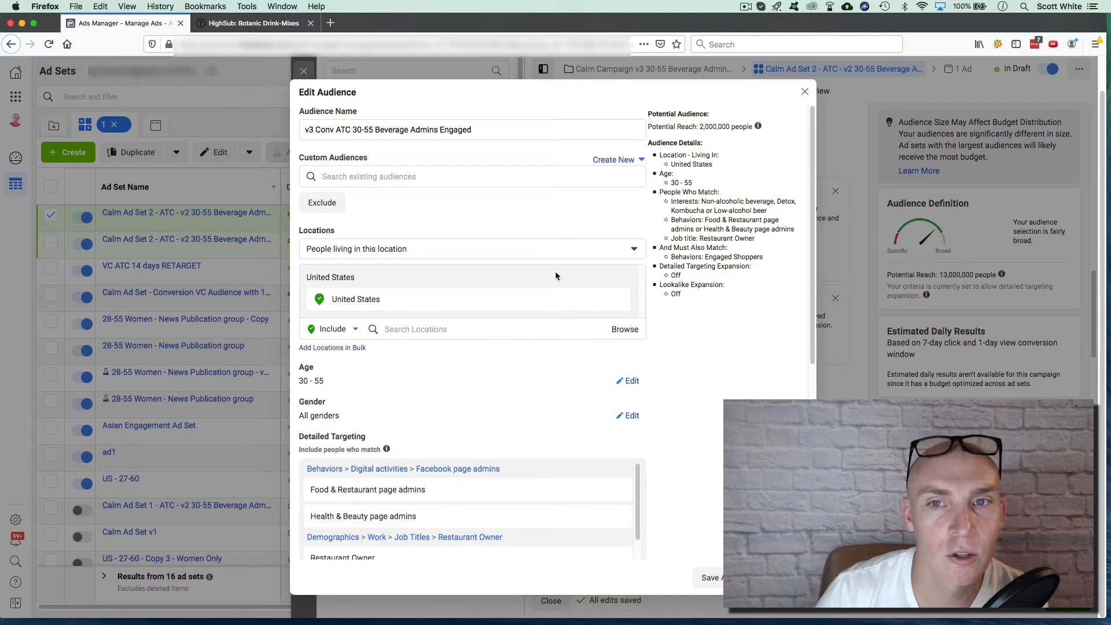
scroll(405, 277, down, 1)
scroll(397, 240, down, 10)
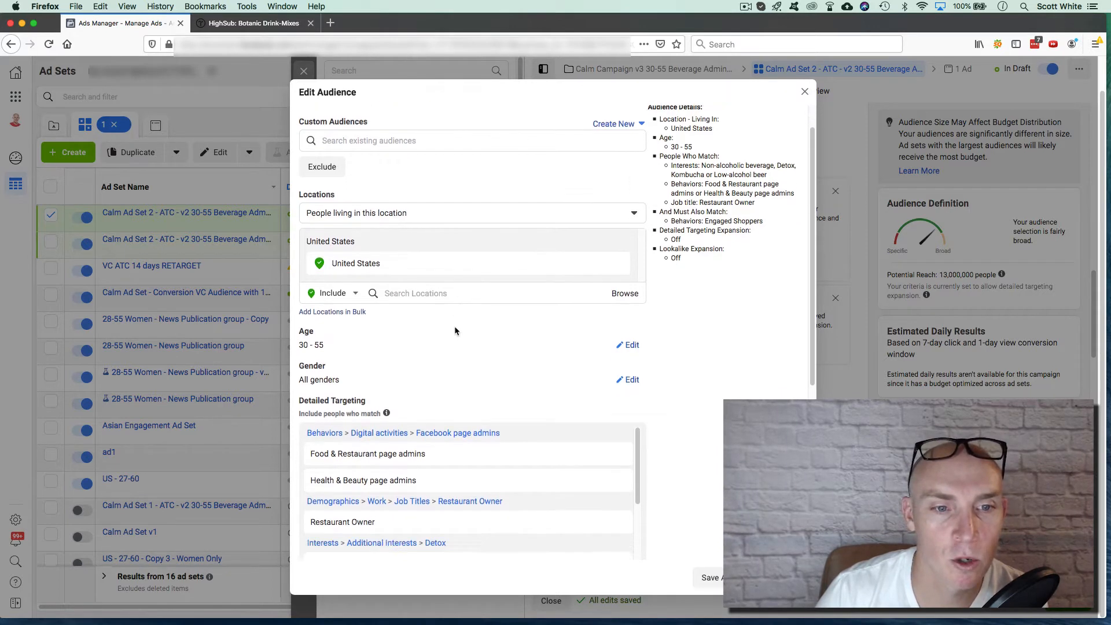
scroll(394, 405, down, 3)
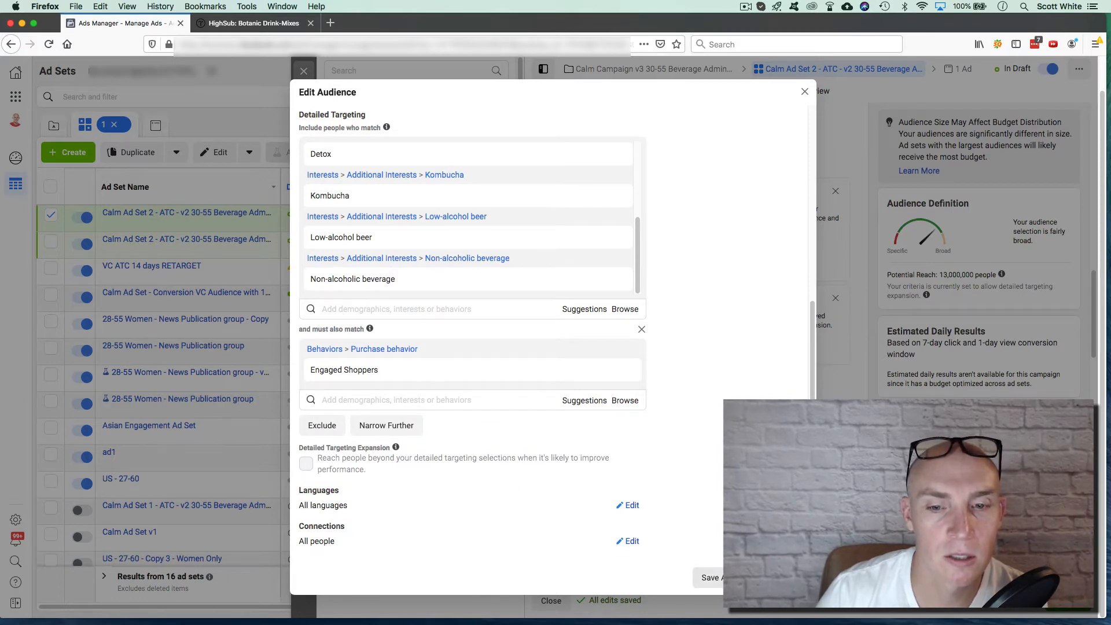
scroll(492, 349, up, 10)
scroll(523, 283, down, 10)
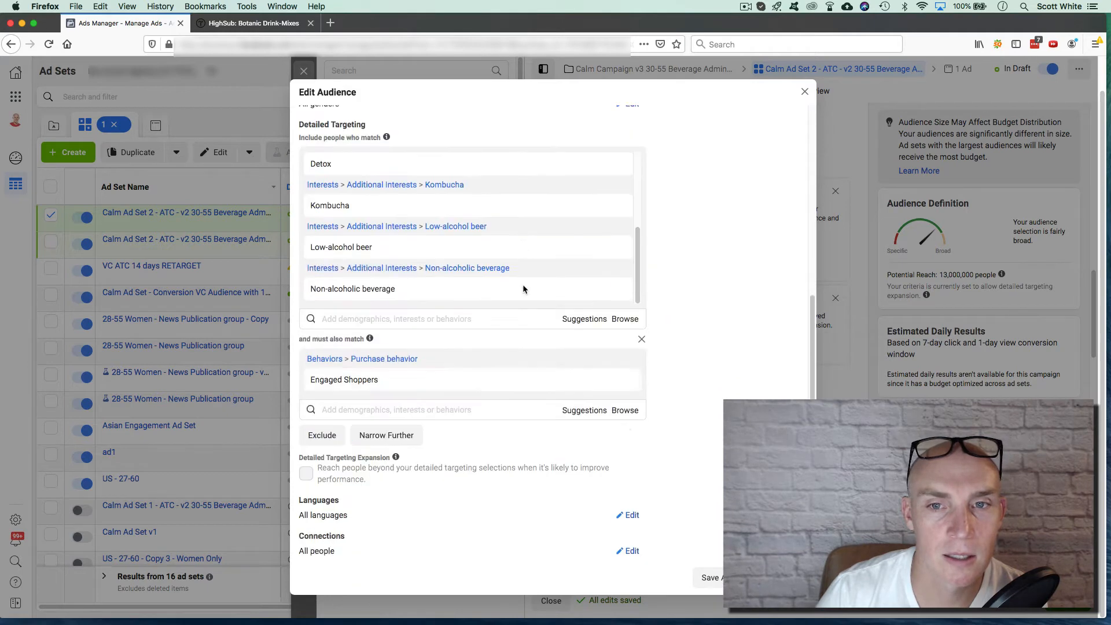
scroll(522, 287, down, 1)
- Save the edited audience as a new one named "v3 Conv ATC 30-55 Beverage Admins Engaged", without the copy suffix
click(711, 578)
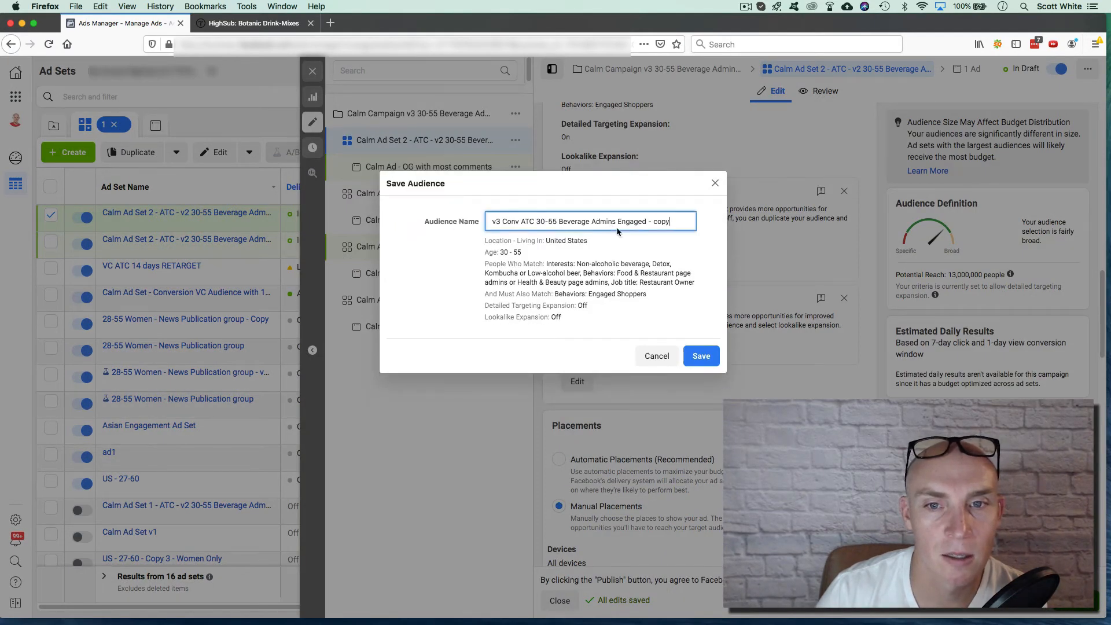
double_click(652, 221)
key(BackSpace)
key(BackSpace)
key(BackSpace)
key(BackSpace)
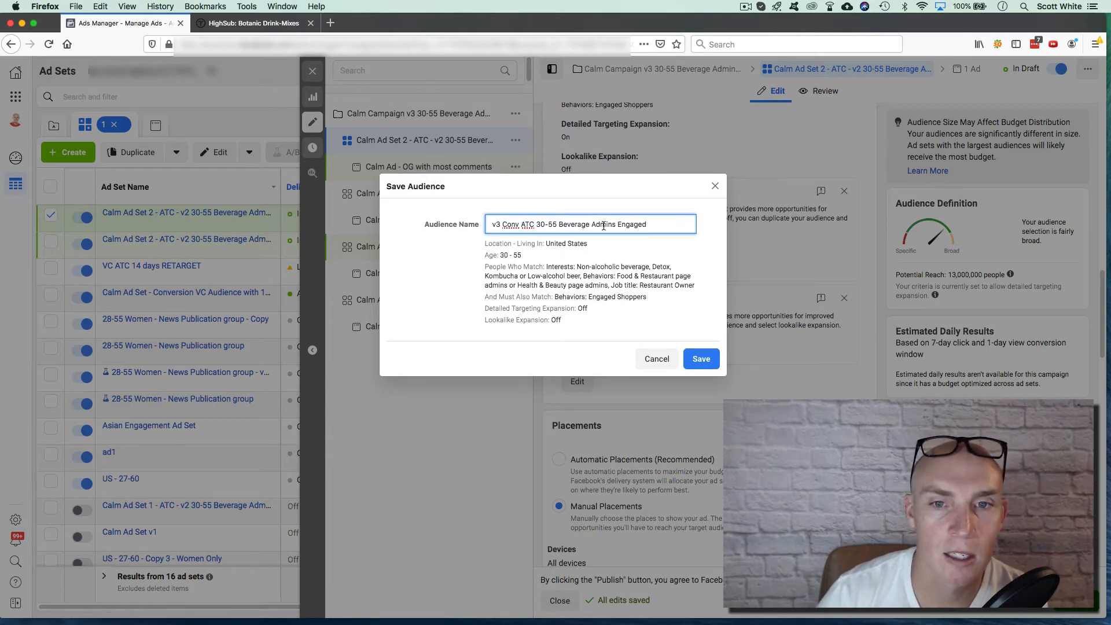
click(702, 360)
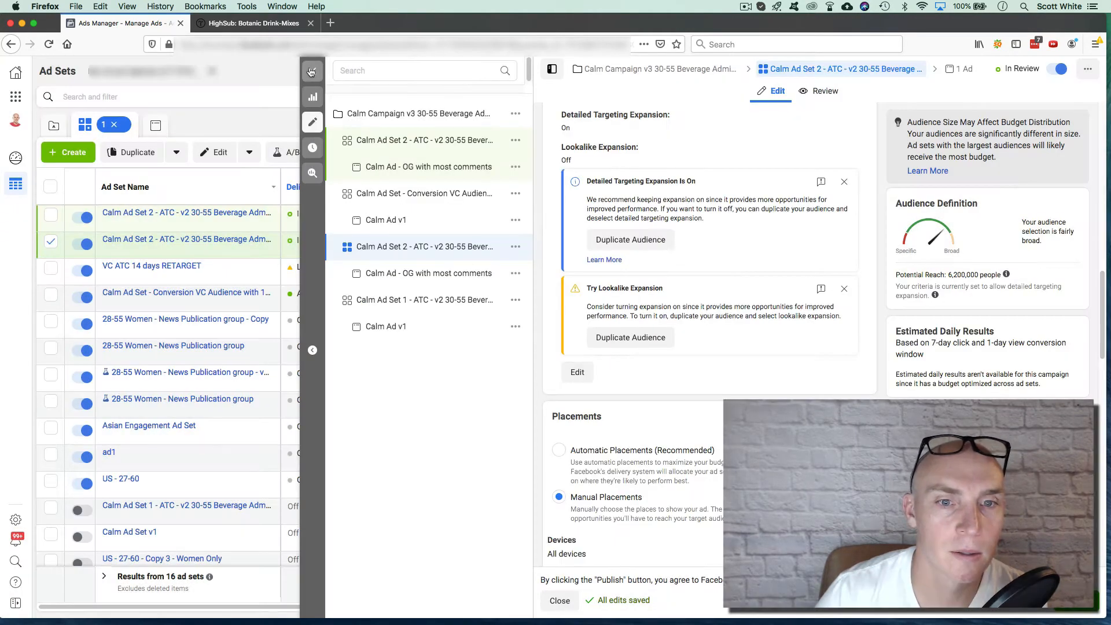
- Close the ad set editor without publishing the drafts and reopen the in-review "Income Engaged - Copy" ad set for editing
click(312, 71)
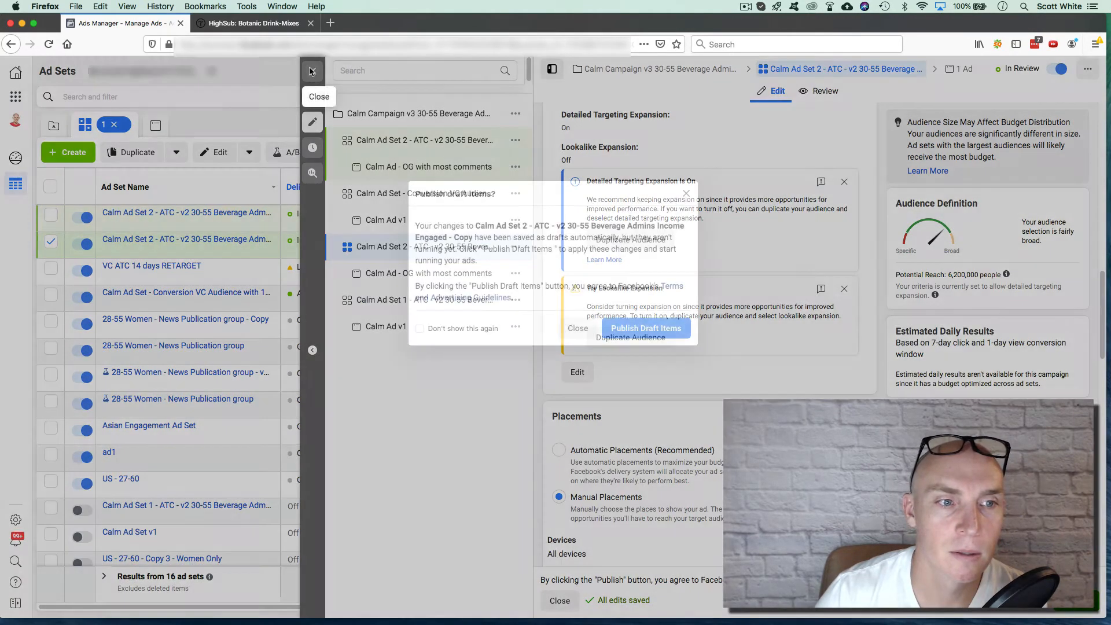
click(689, 194)
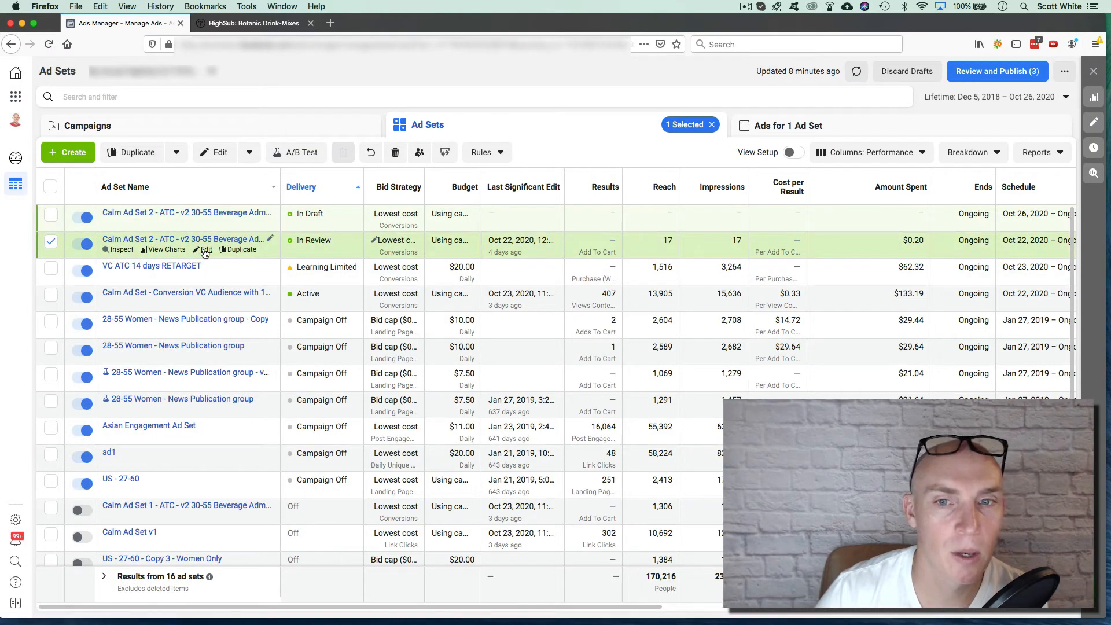
click(204, 251)
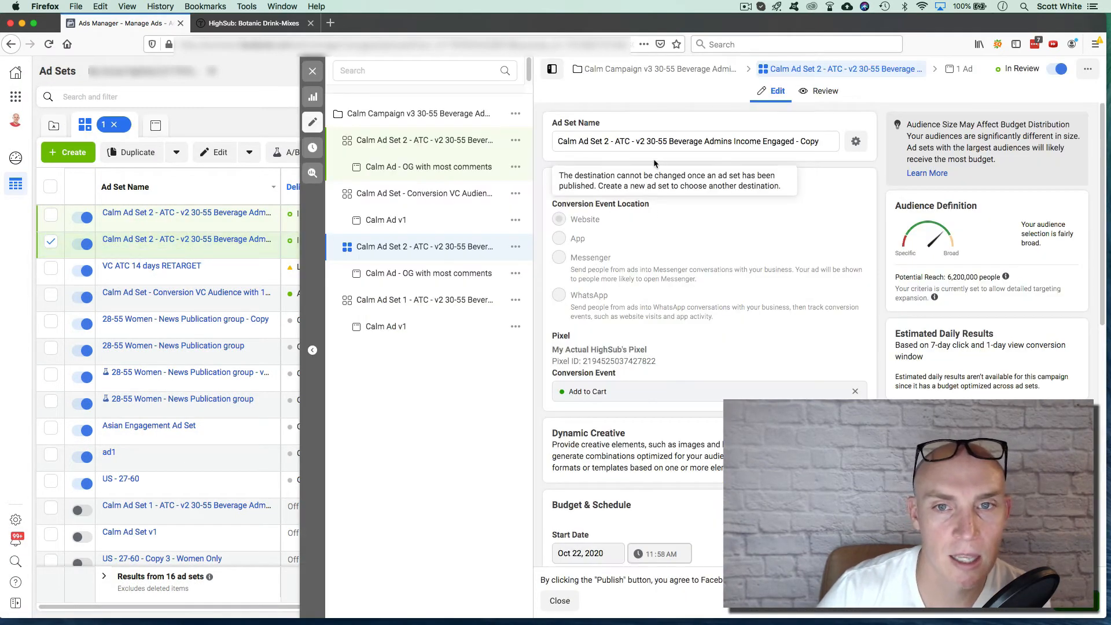
- Edit the ad set's saved audience and rename it "v3 Conv ATC 30-55 Beverage Admins Income Engaged"
scroll(666, 325, down, 10)
scroll(667, 327, down, 5)
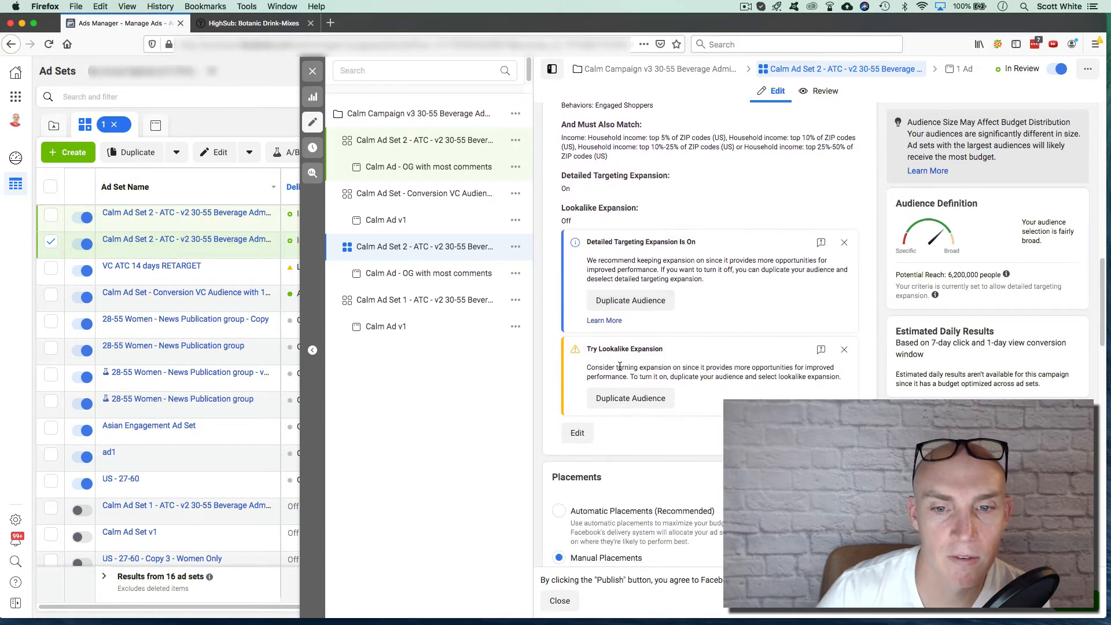
click(578, 433)
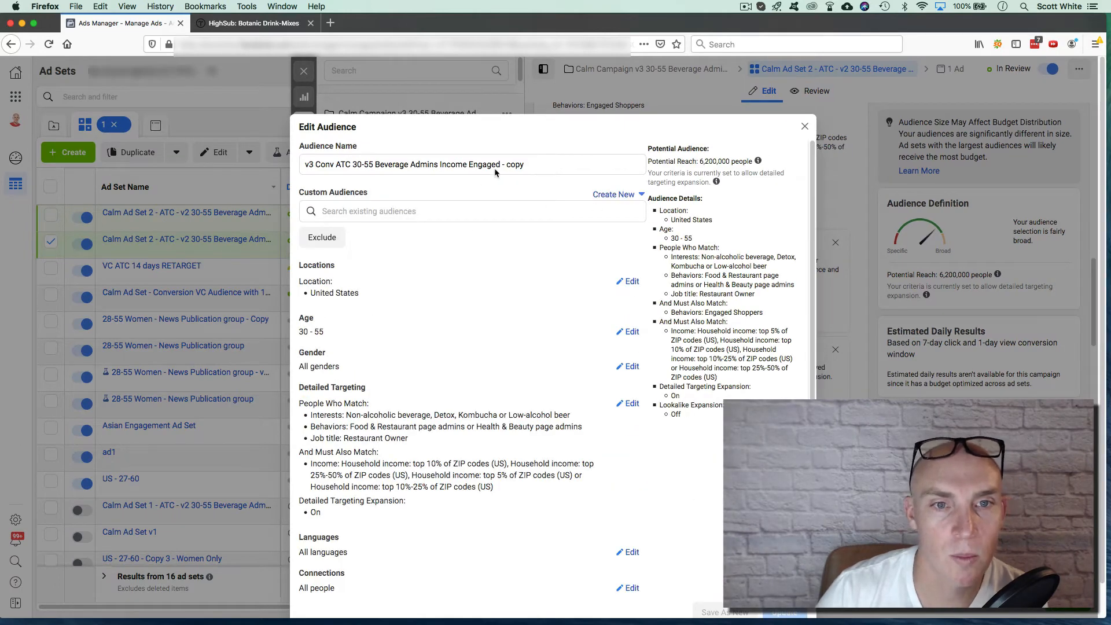
double_click(514, 165)
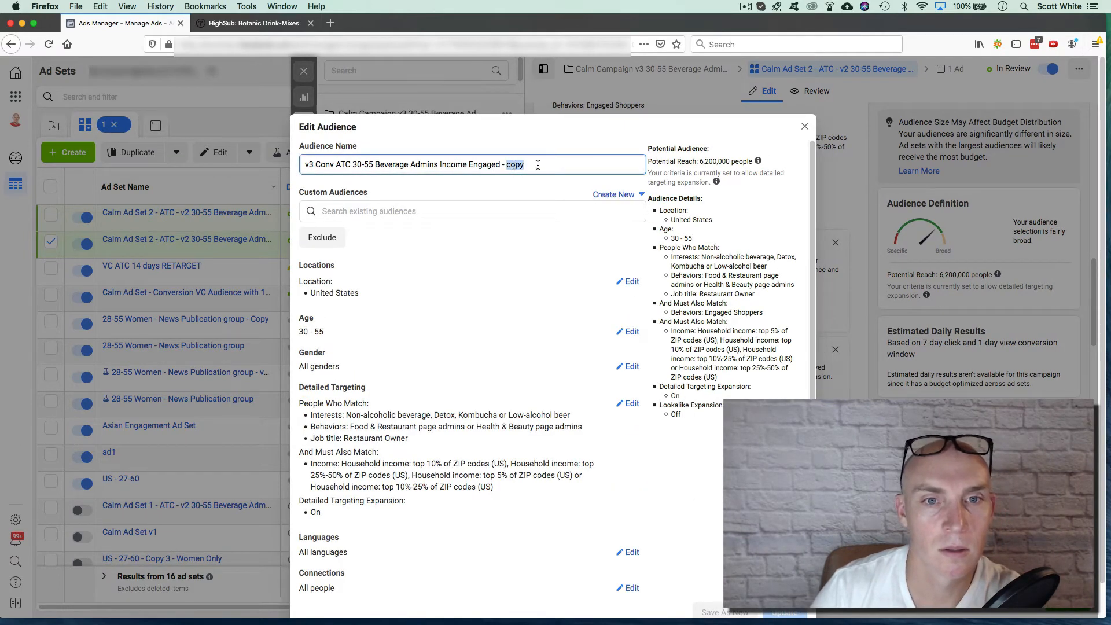
key(BackSpace)
key(BackSpace)
key(BackSpace)
scroll(456, 247, down, 1)
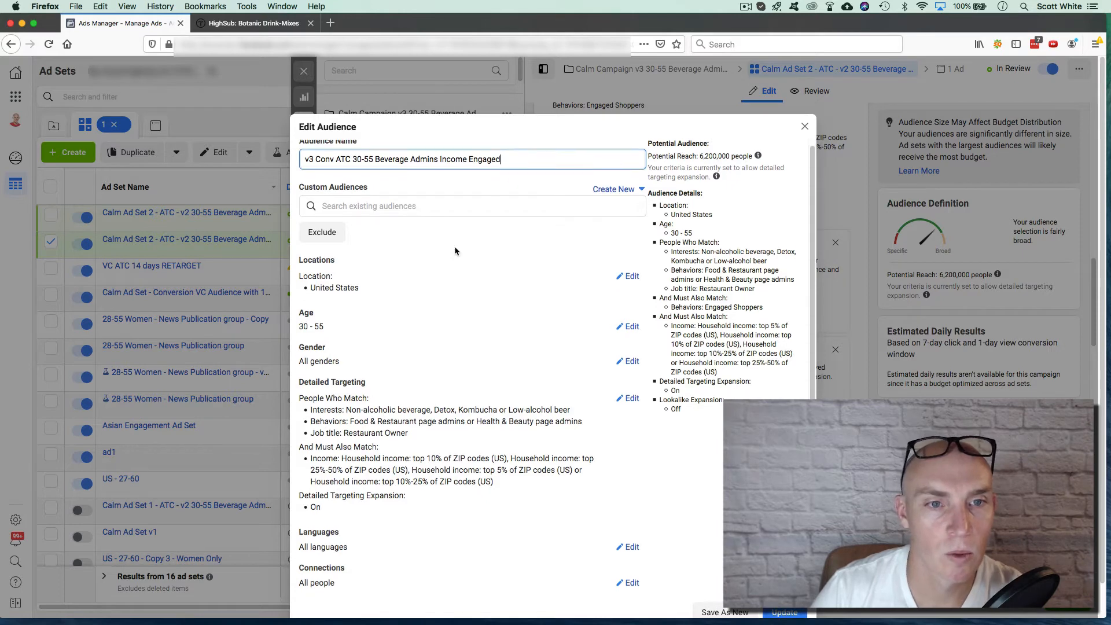
- Set the income audience's location targeting to "People living in this location" for the United States
scroll(454, 235, down, 1)
scroll(454, 234, down, 2)
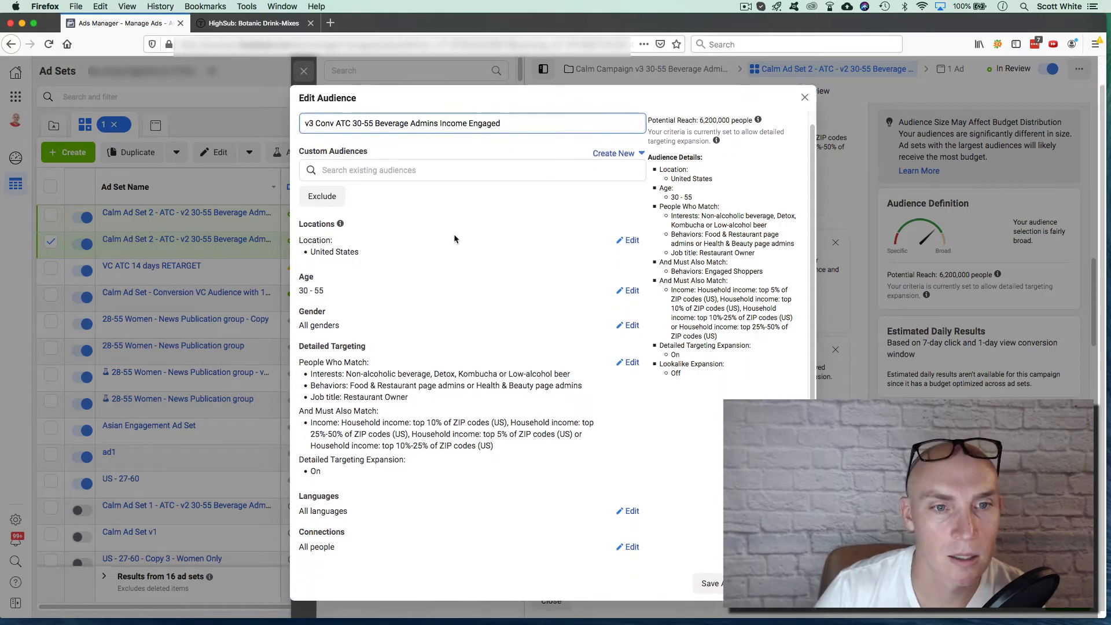
click(632, 235)
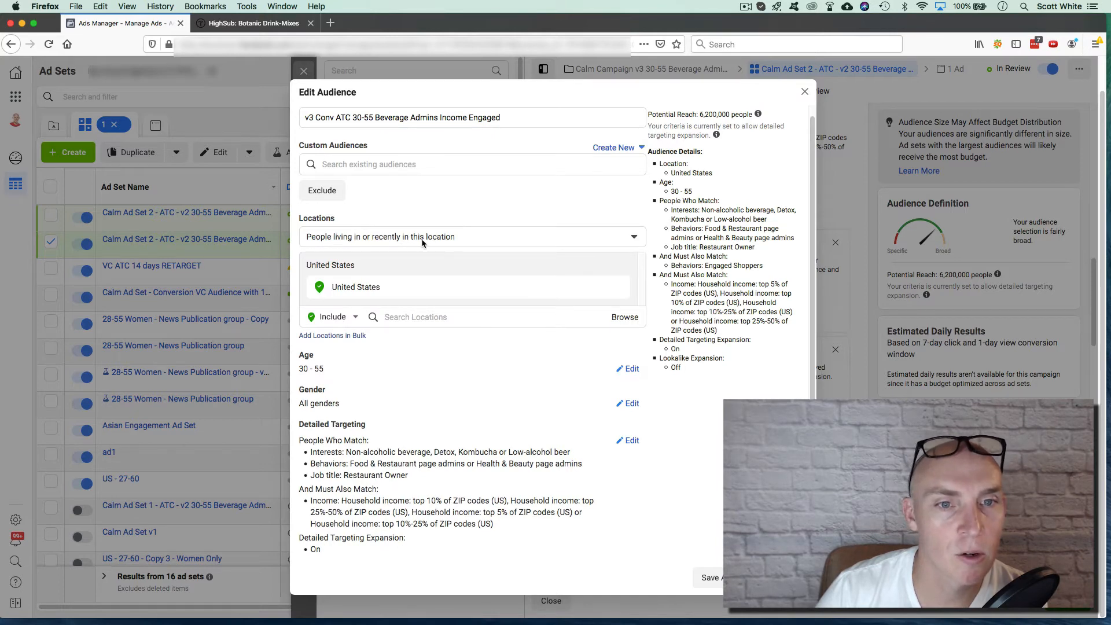
click(483, 242)
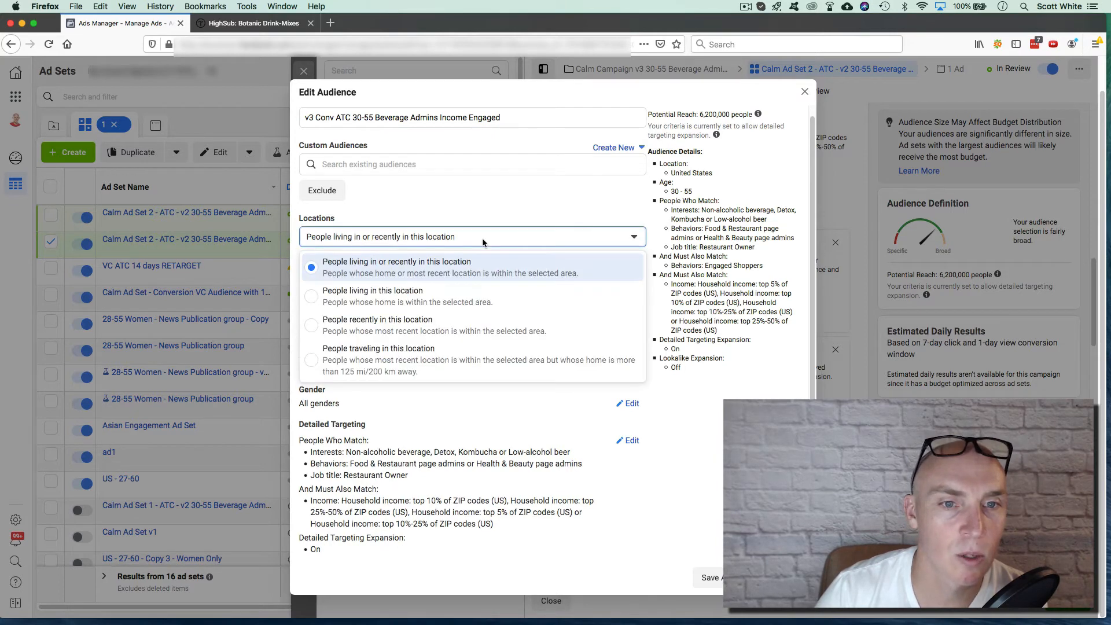
click(310, 299)
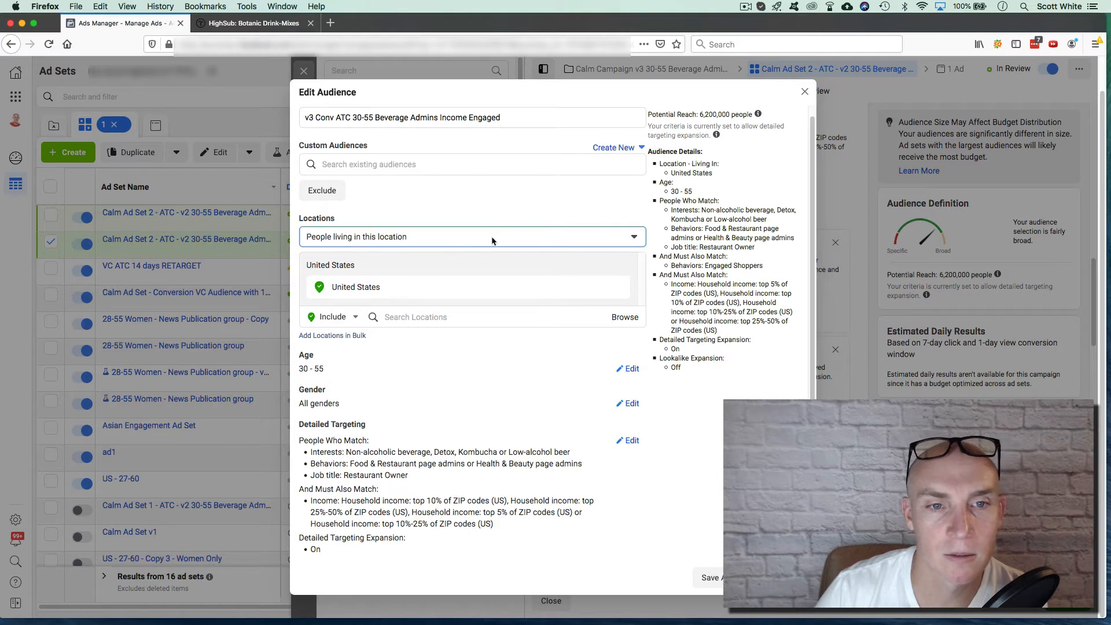
- Review the income audience's location, age, detailed targeting and household income conditions
scroll(542, 390, down, 3)
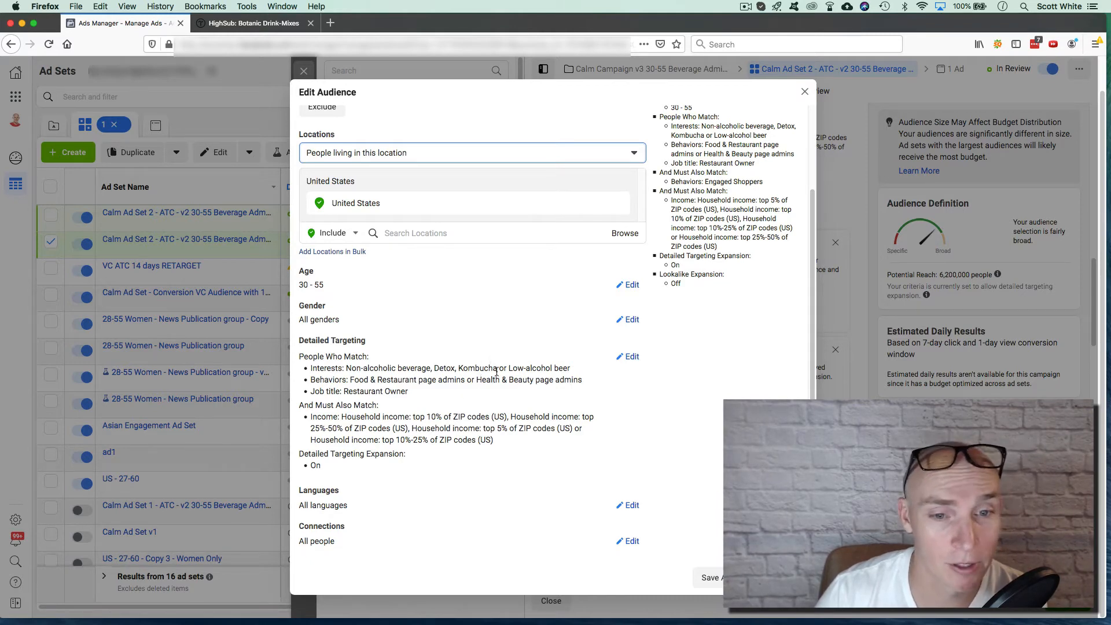
scroll(434, 260, up, 1)
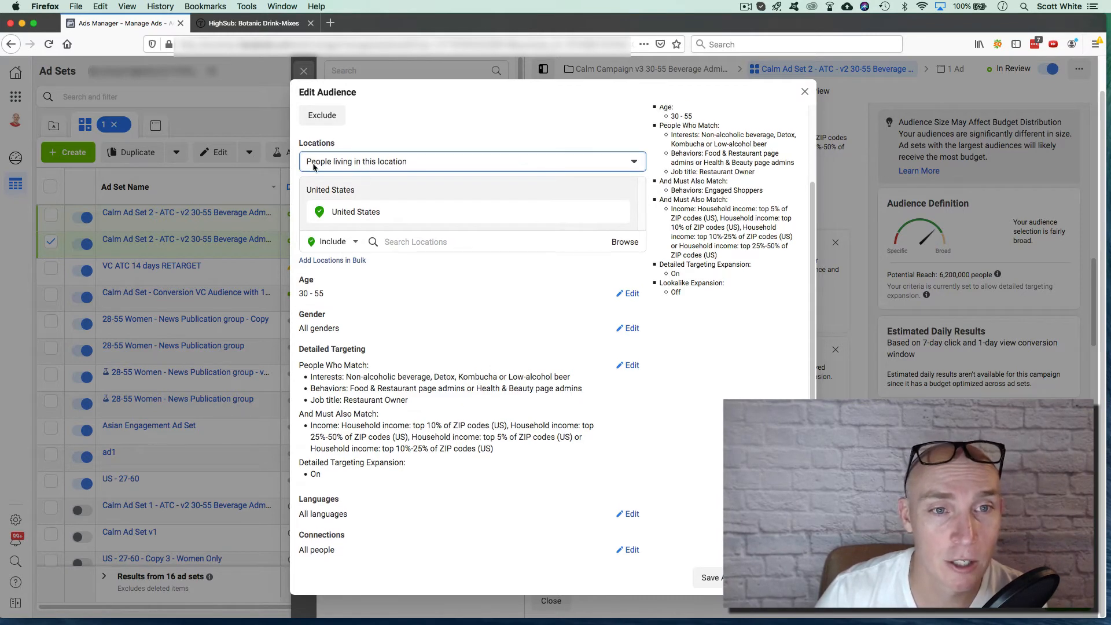
scroll(464, 338, up, 3)
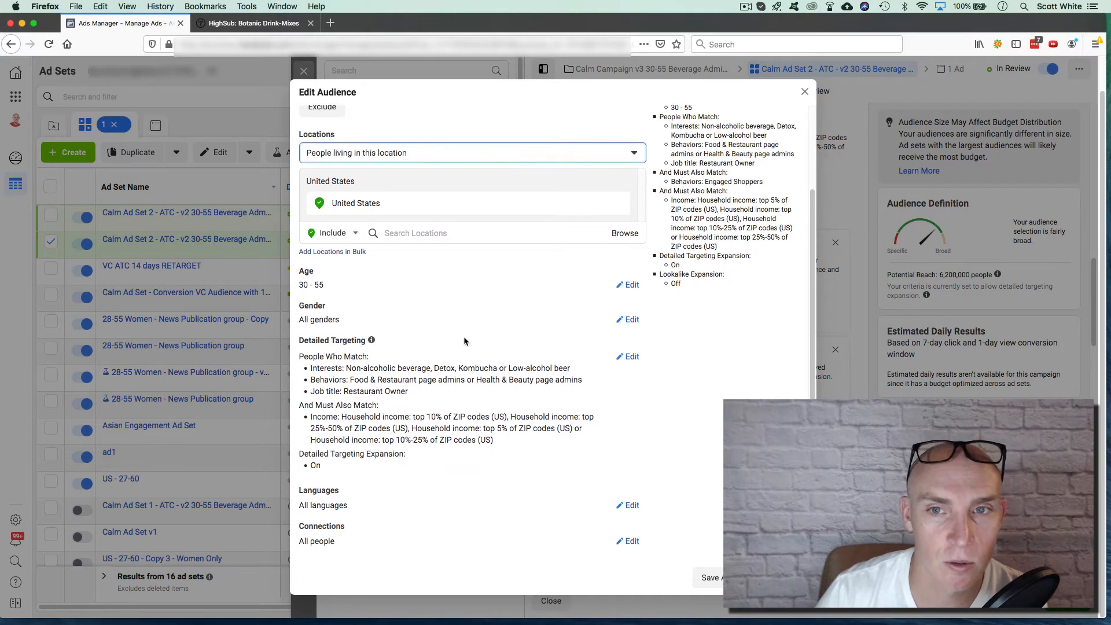
scroll(463, 339, up, 3)
scroll(475, 321, down, 2)
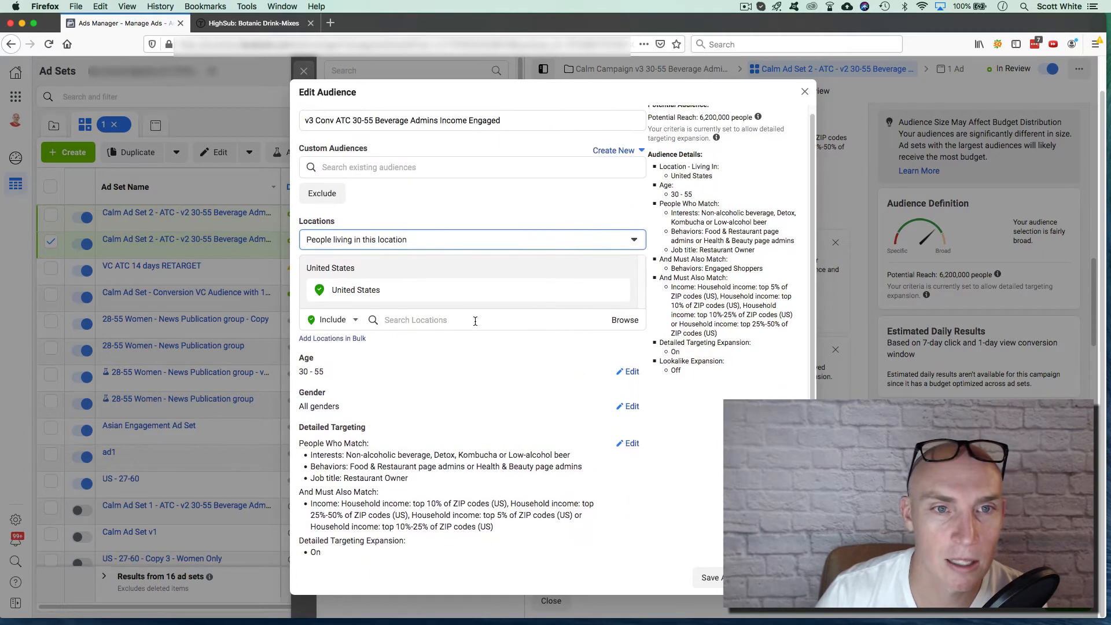
scroll(475, 321, up, 2)
scroll(475, 321, down, 5)
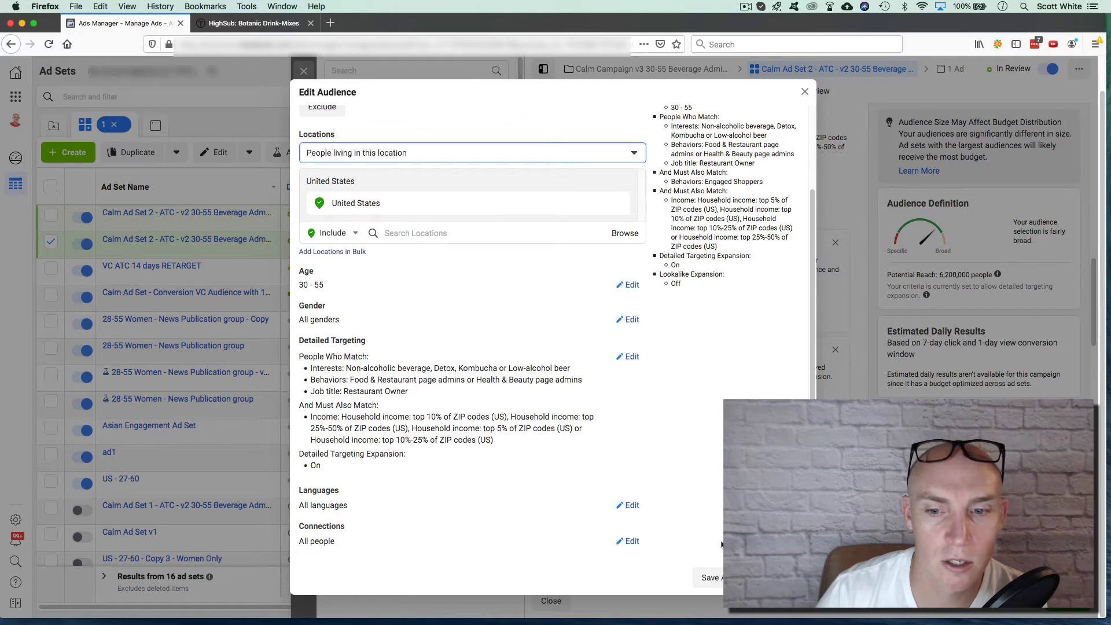
- Save the income audience as a new one named "v3 Conv ATC 30-55 Beverage Admins Income Engaged", without the copy suffix
click(719, 578)
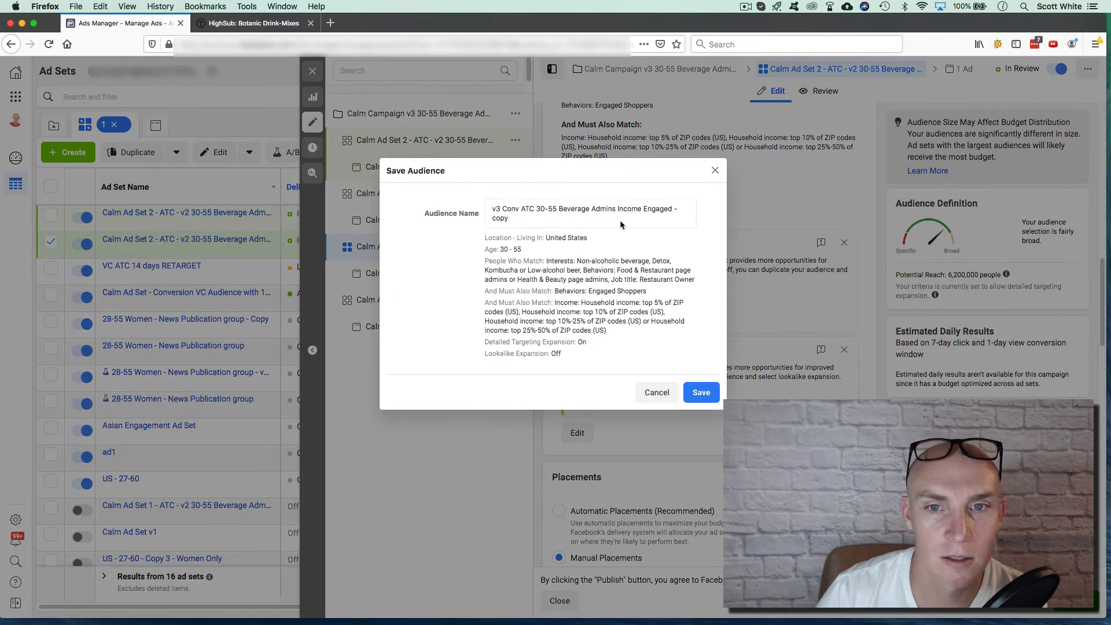
double_click(500, 218)
key(BackSpace)
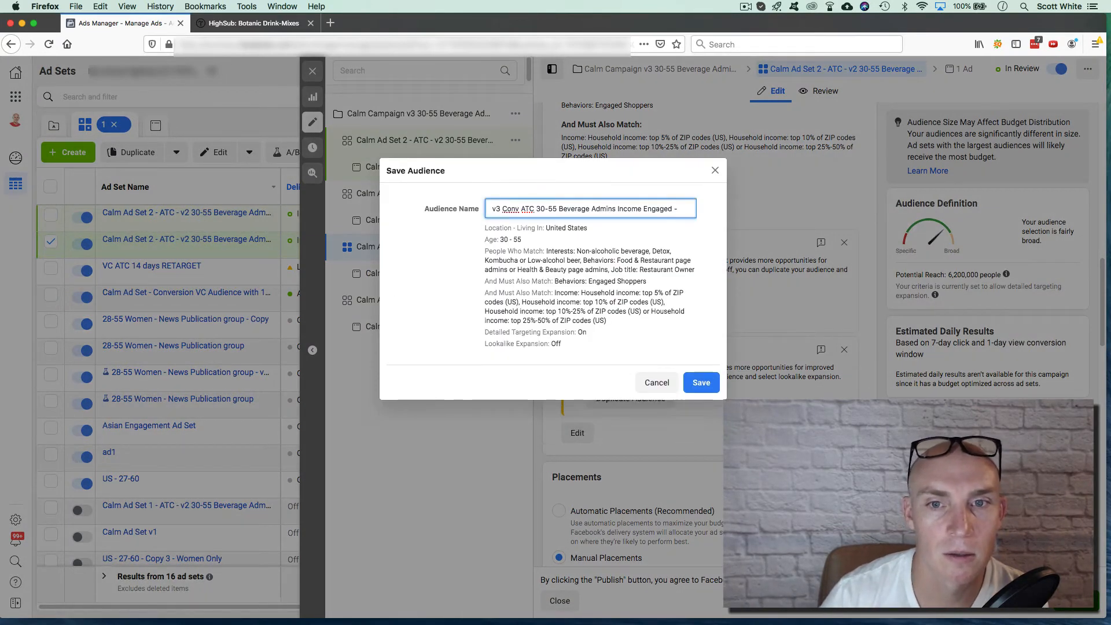
key(BackSpace)
key(BackSpace)
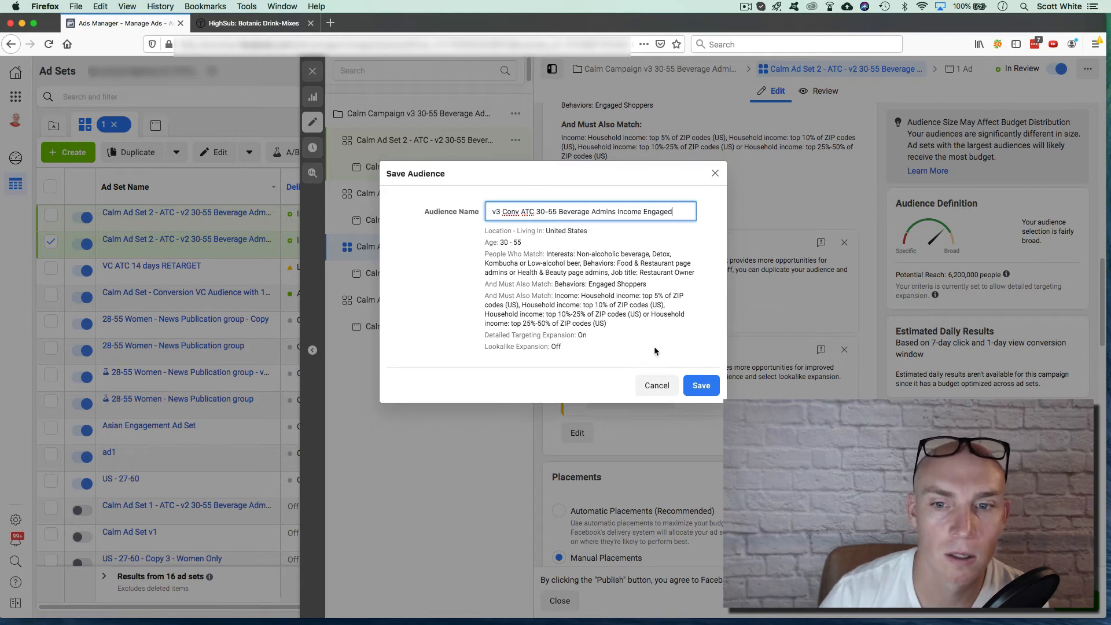
click(698, 383)
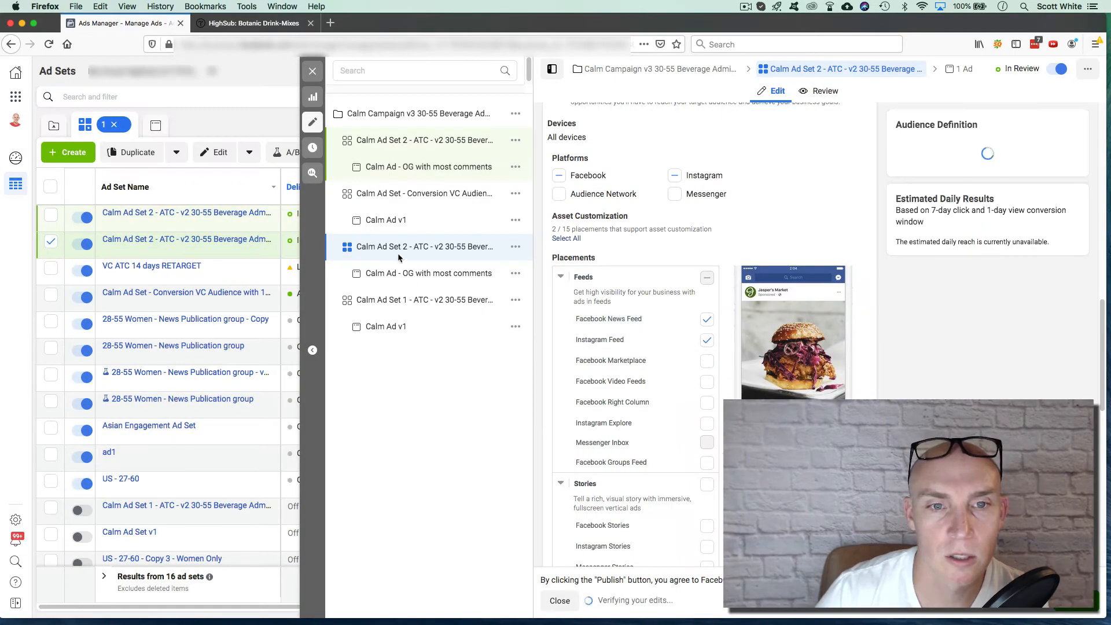
- Check the ad set's feed, story and in-stream placements, and close the editor without publishing the draft items
scroll(664, 283, down, 10)
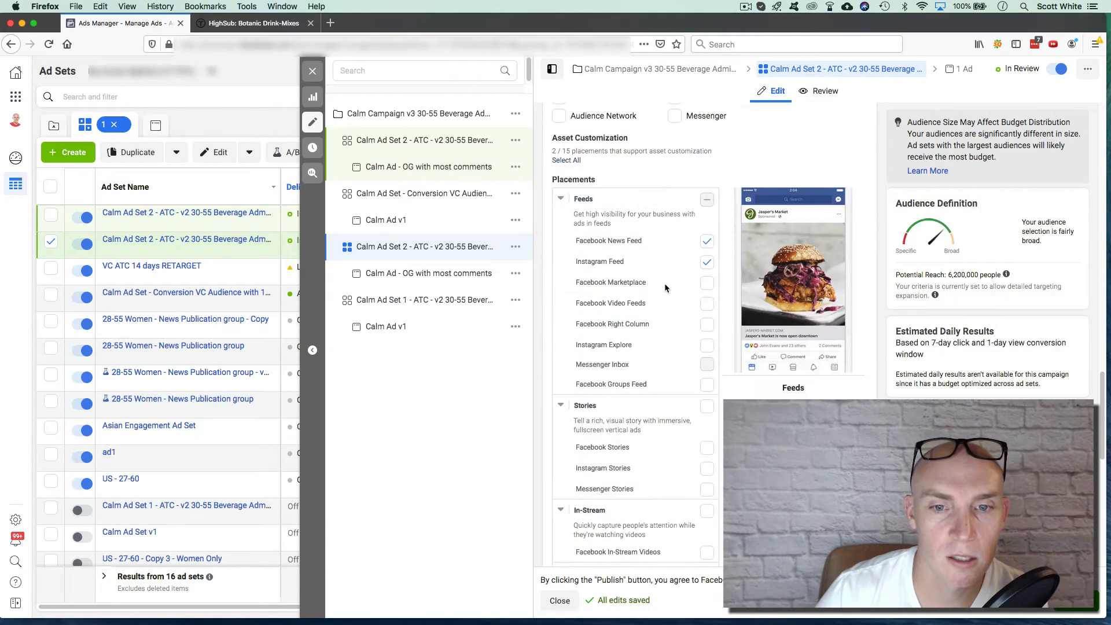
click(313, 71)
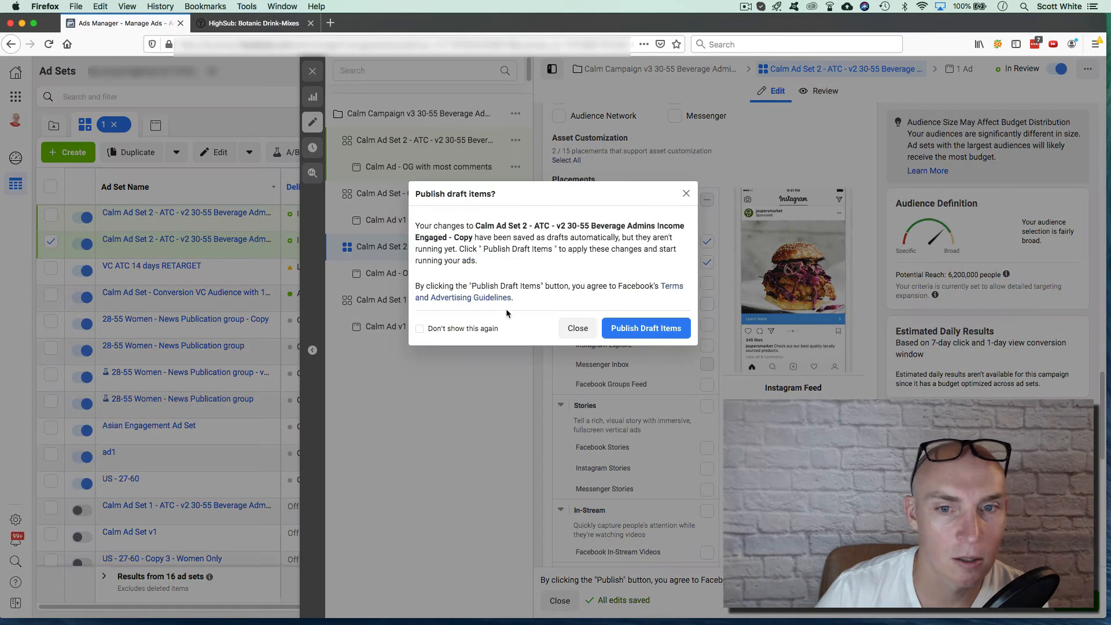
click(577, 329)
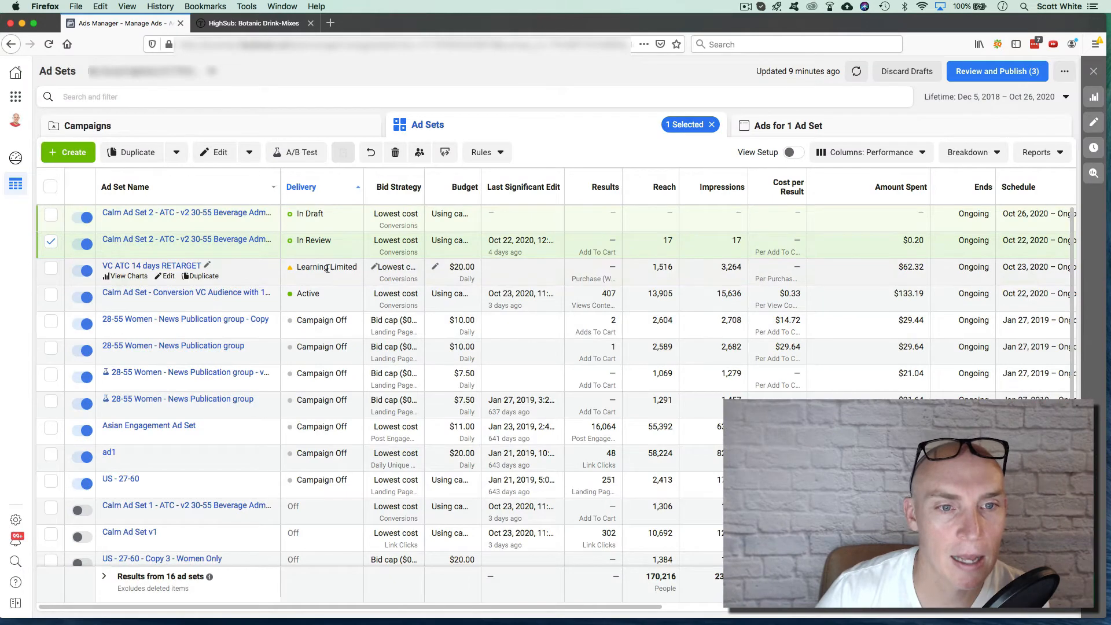
- Set the location targeting of the VC ATC 14 days RETARGET ad set to "People living in this location" for the United States
click(388, 284)
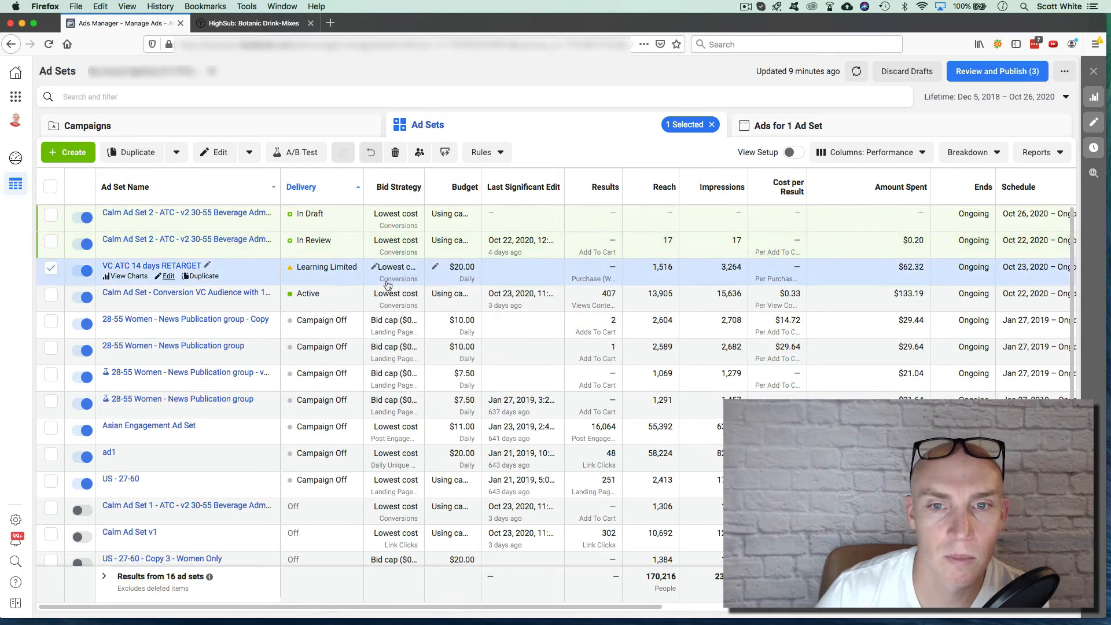
click(439, 284)
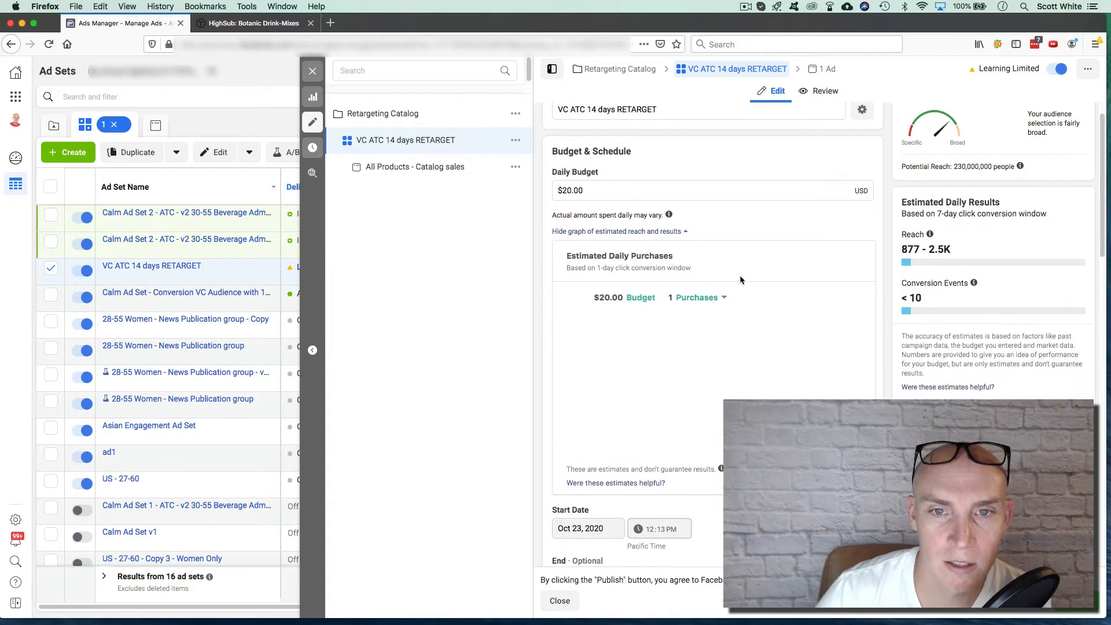
scroll(646, 279, down, 6)
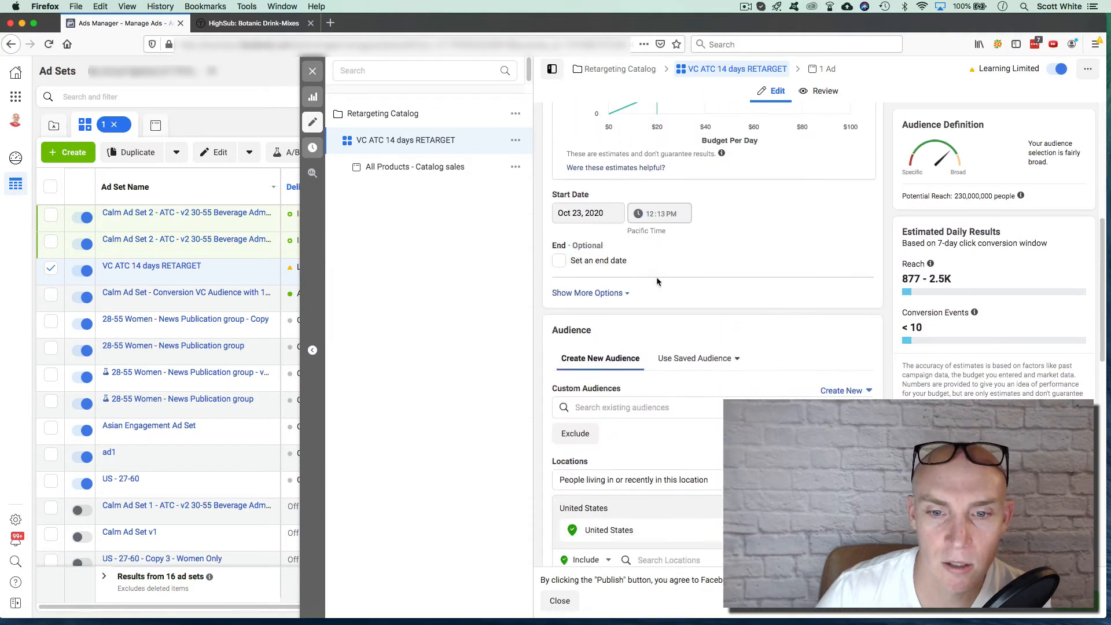
scroll(671, 336, down, 2)
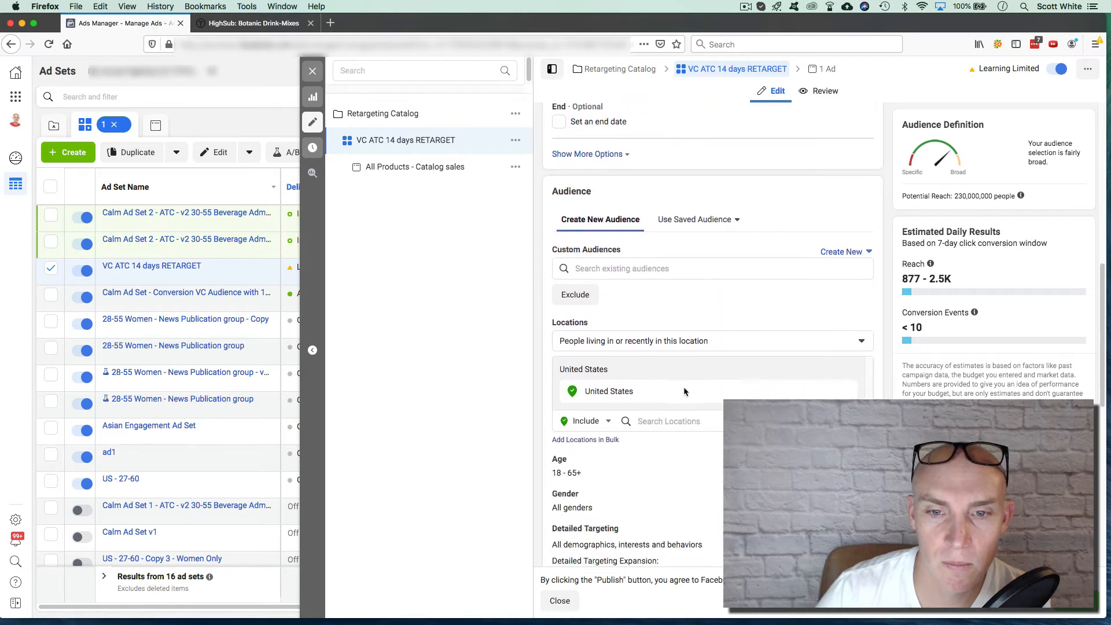
click(744, 342)
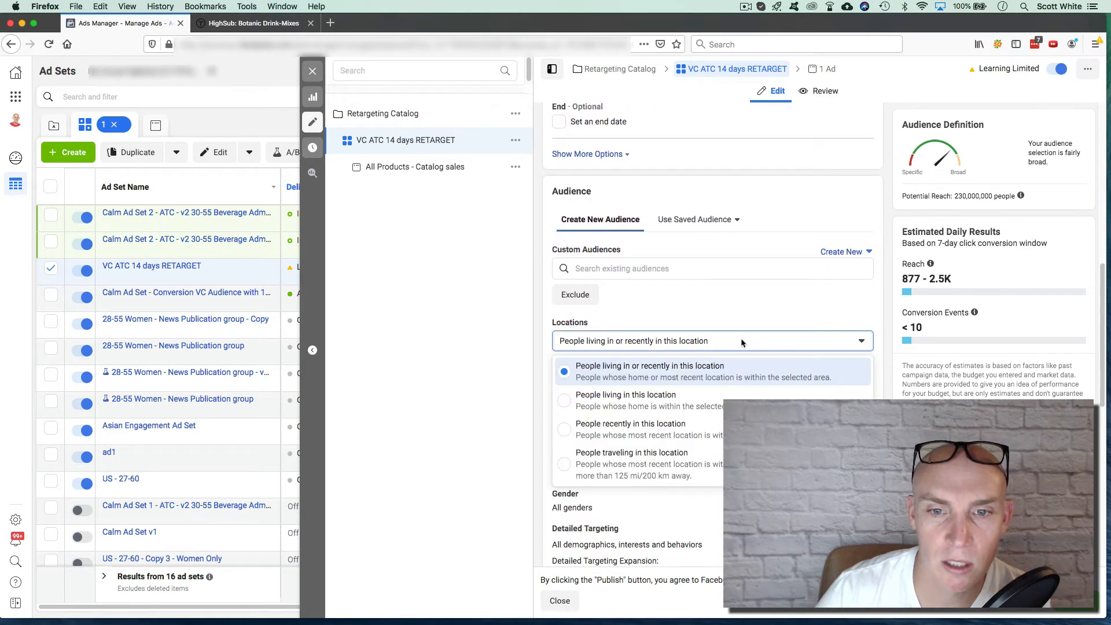
click(743, 379)
- Check the retargeting ad set's detailed targeting, placements and optimization settings, and close the editor without publishing the draft items
scroll(695, 415, down, 5)
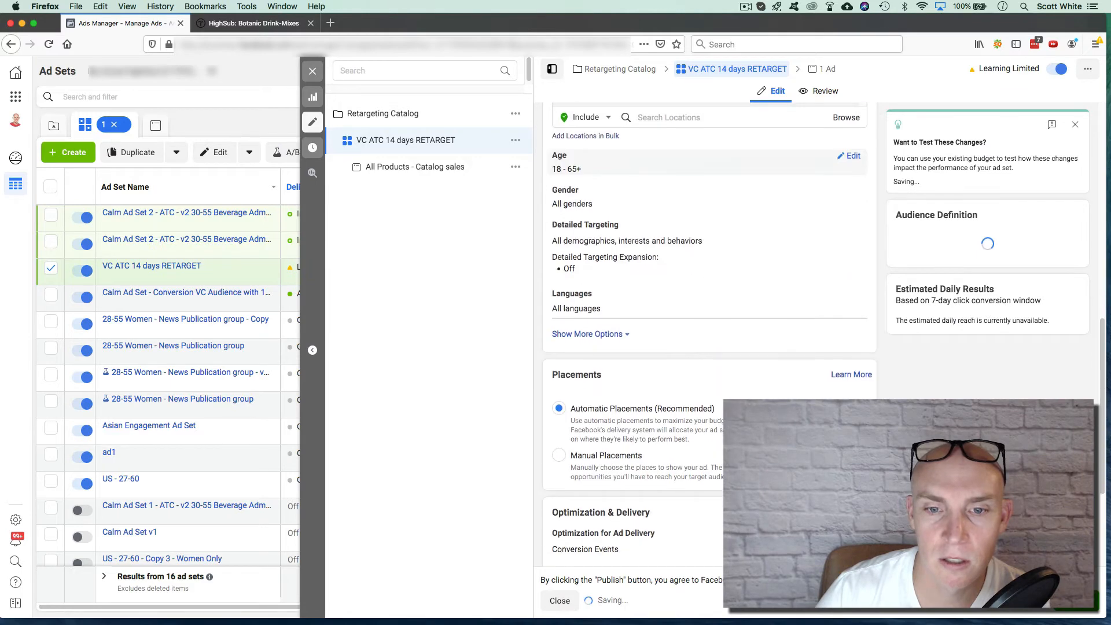
scroll(694, 347, down, 3)
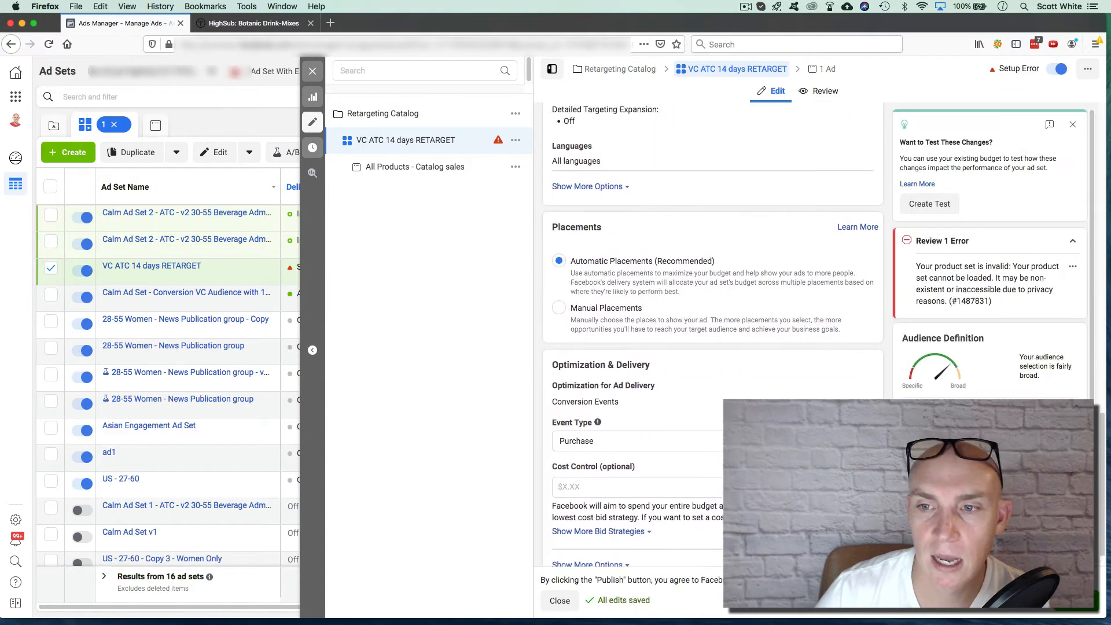
scroll(712, 347, up, 10)
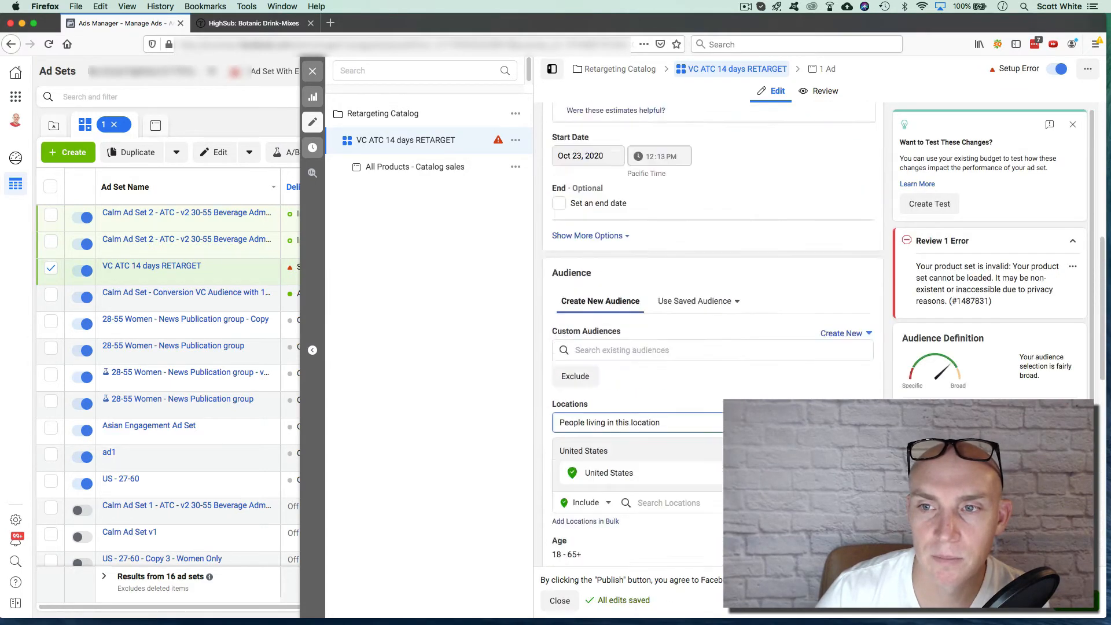
click(313, 72)
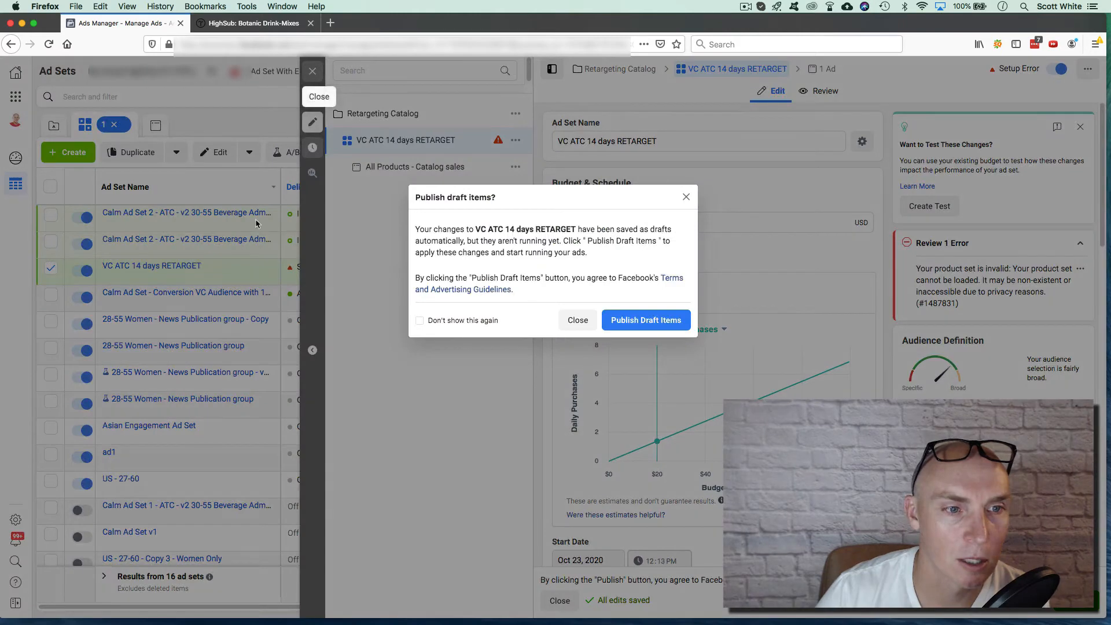
click(577, 321)
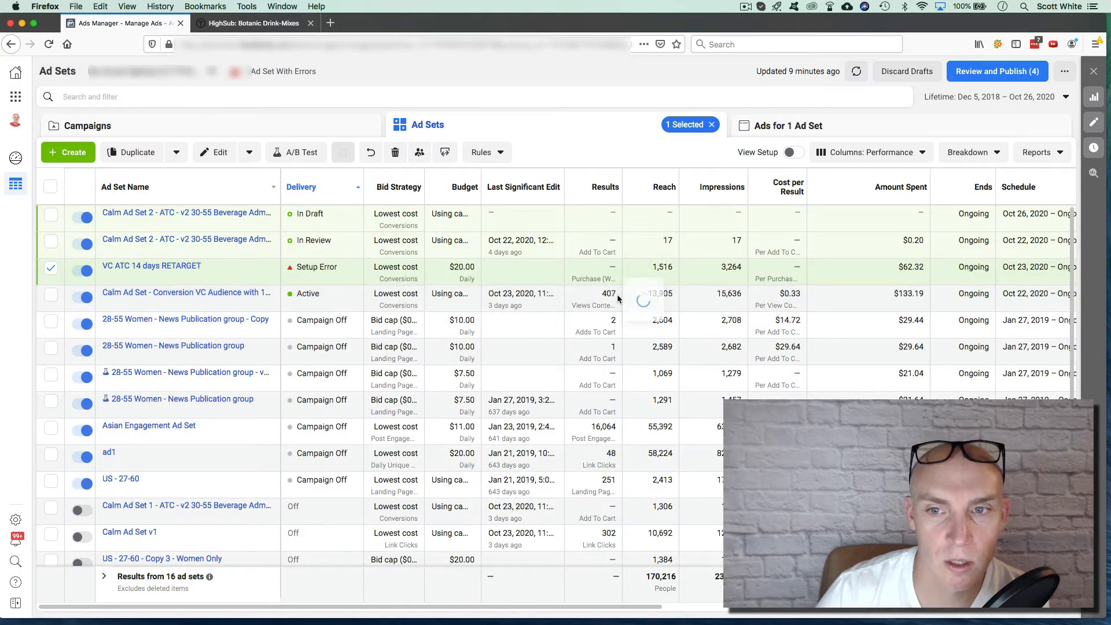
- Check the conversion breakdown of the active "Calm Ad Set - Conversion VC Audience with 1 purchase" and duplicate that ad set once in its original campaign
mouse_move(618, 298)
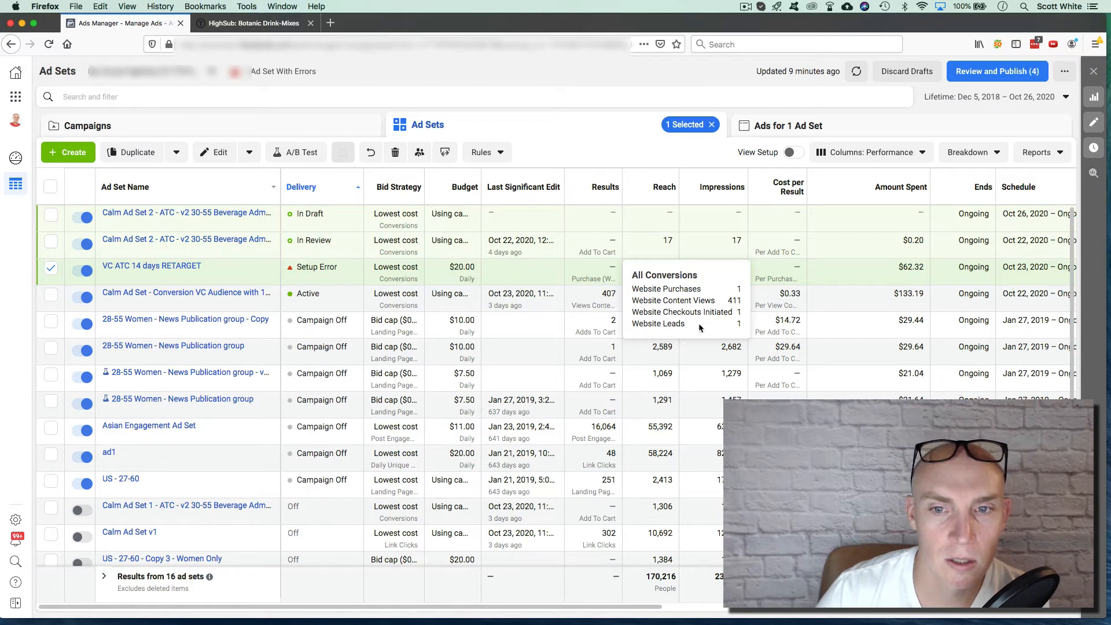
mouse_move(231, 306)
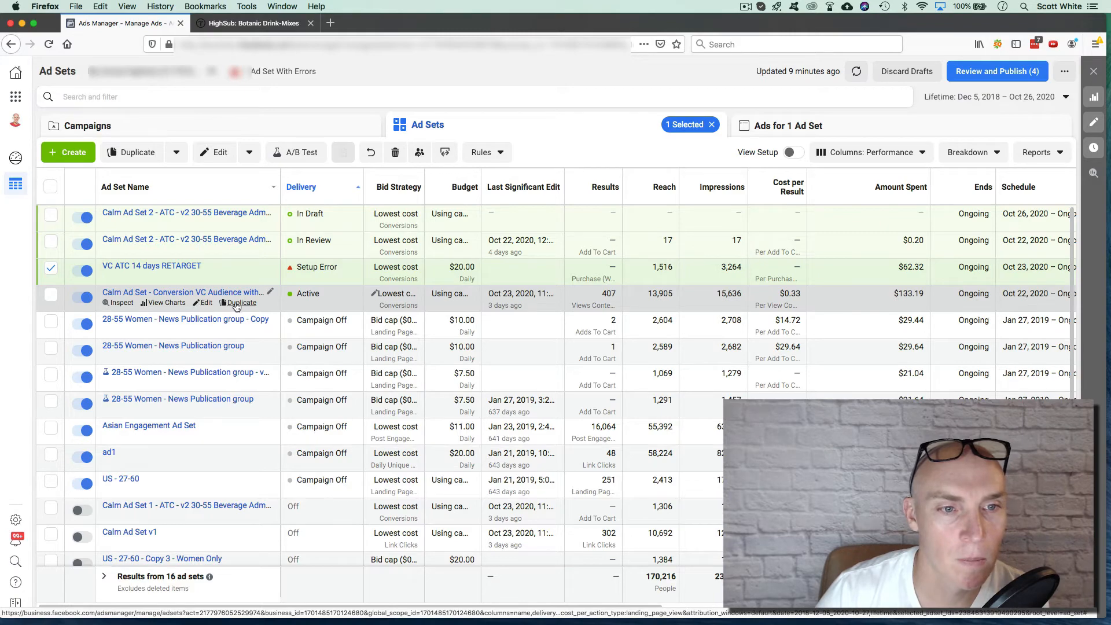
click(237, 305)
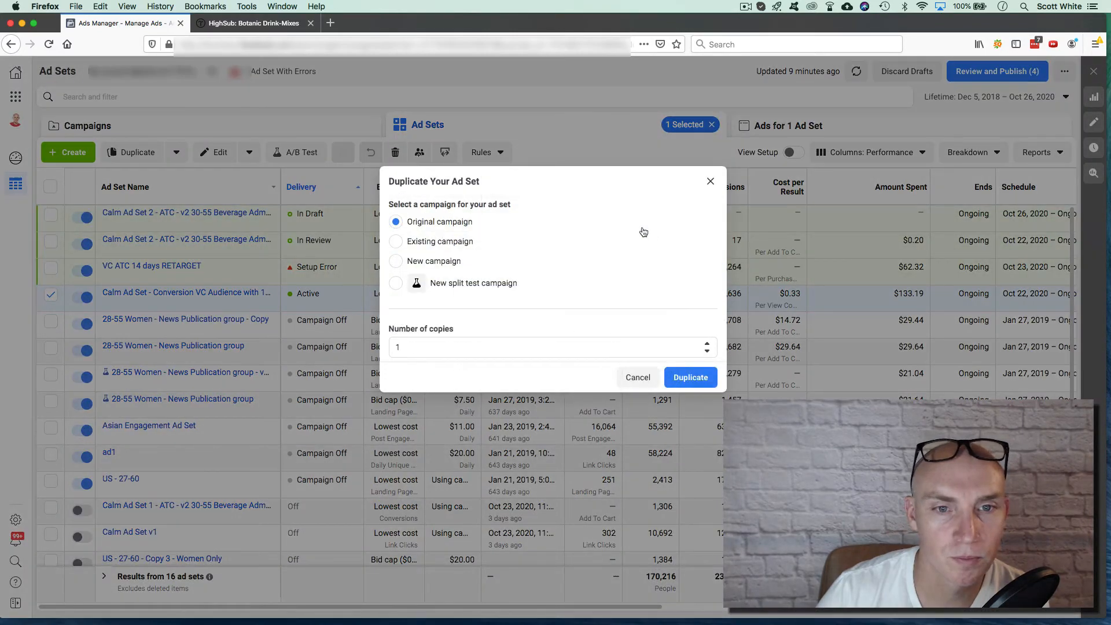
click(697, 391)
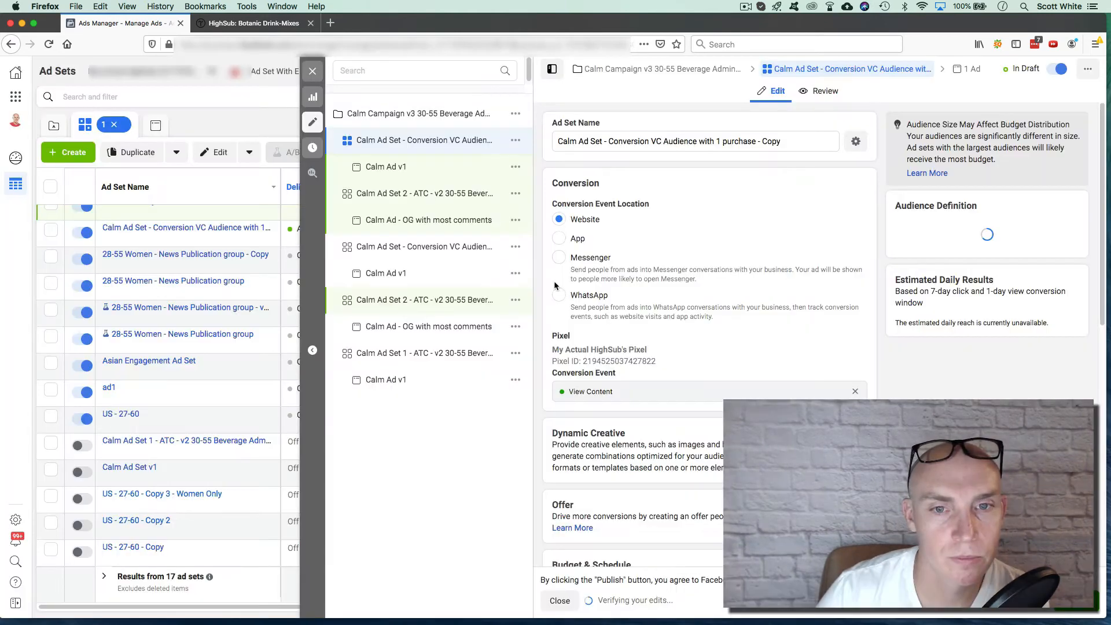
- Edit the duplicate's saved audience "New Audience Testing 1" and set its United States location targeting to "People living in this location"
scroll(684, 312, down, 8)
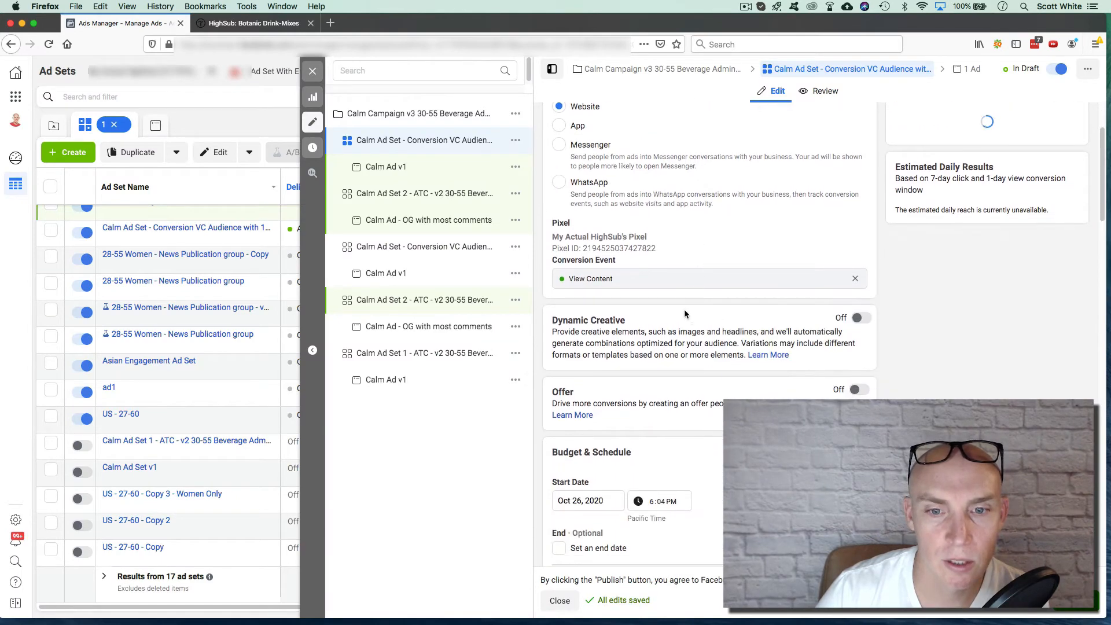
scroll(683, 319, down, 5)
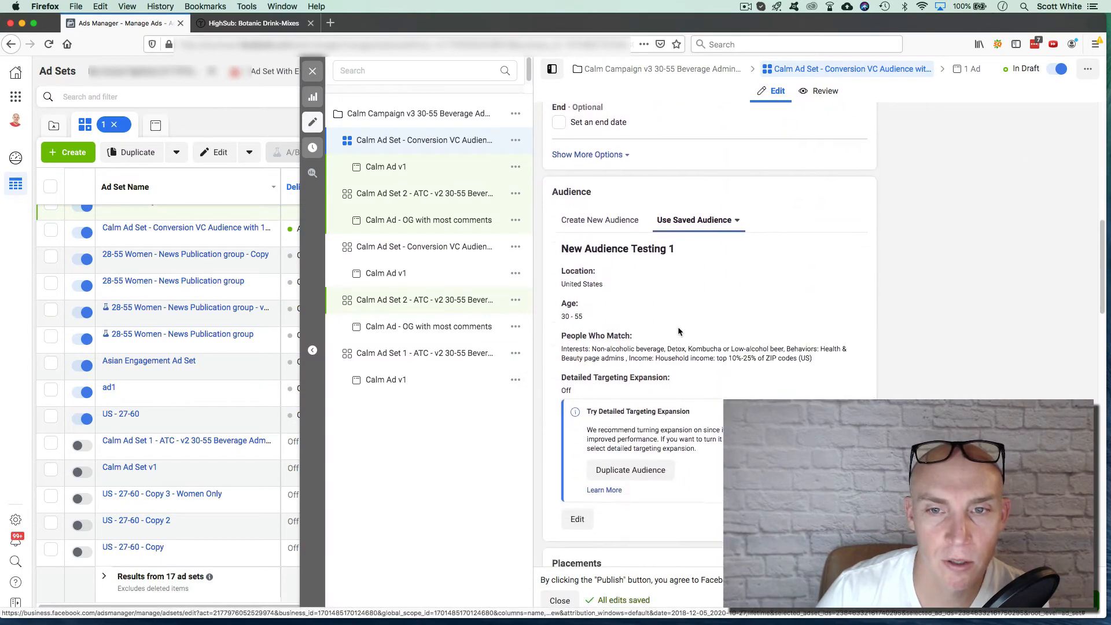
scroll(690, 294, down, 3)
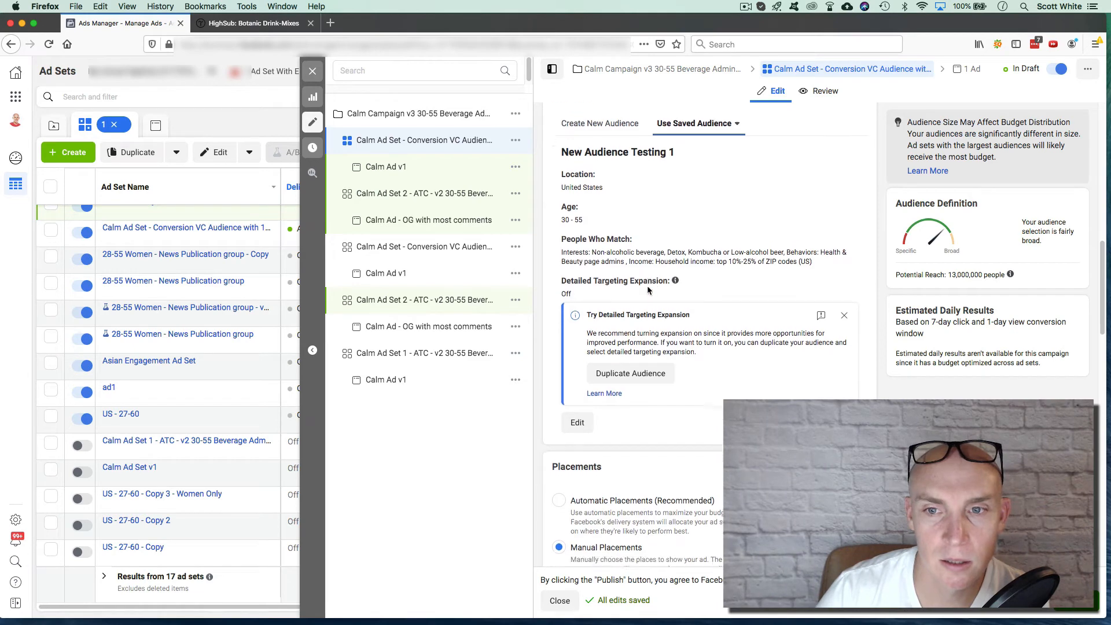
click(576, 347)
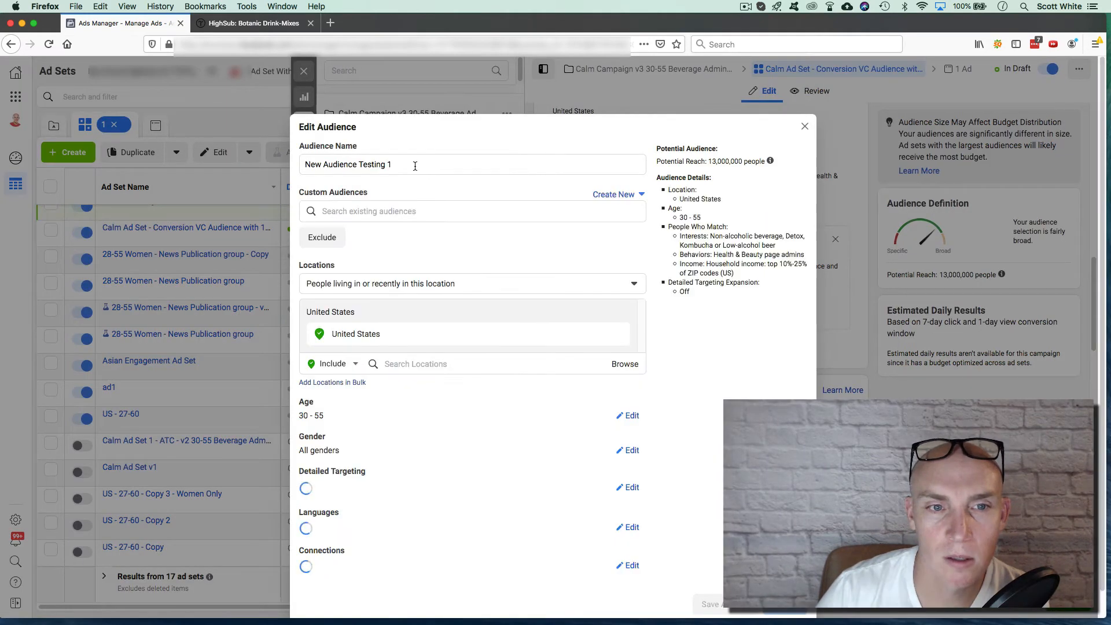
scroll(508, 263, down, 2)
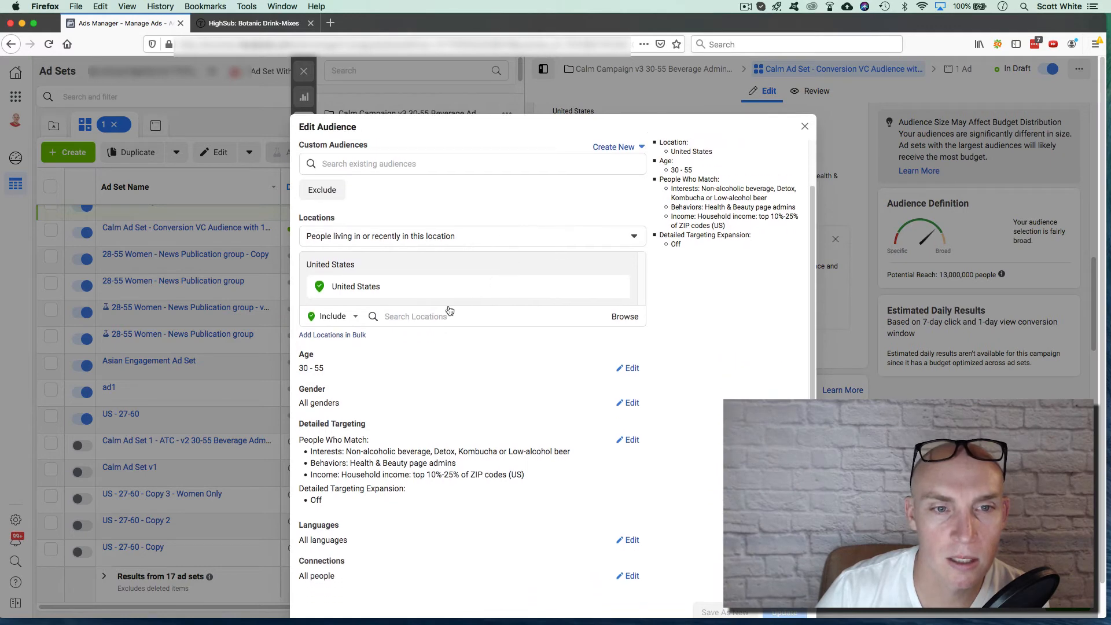
click(491, 198)
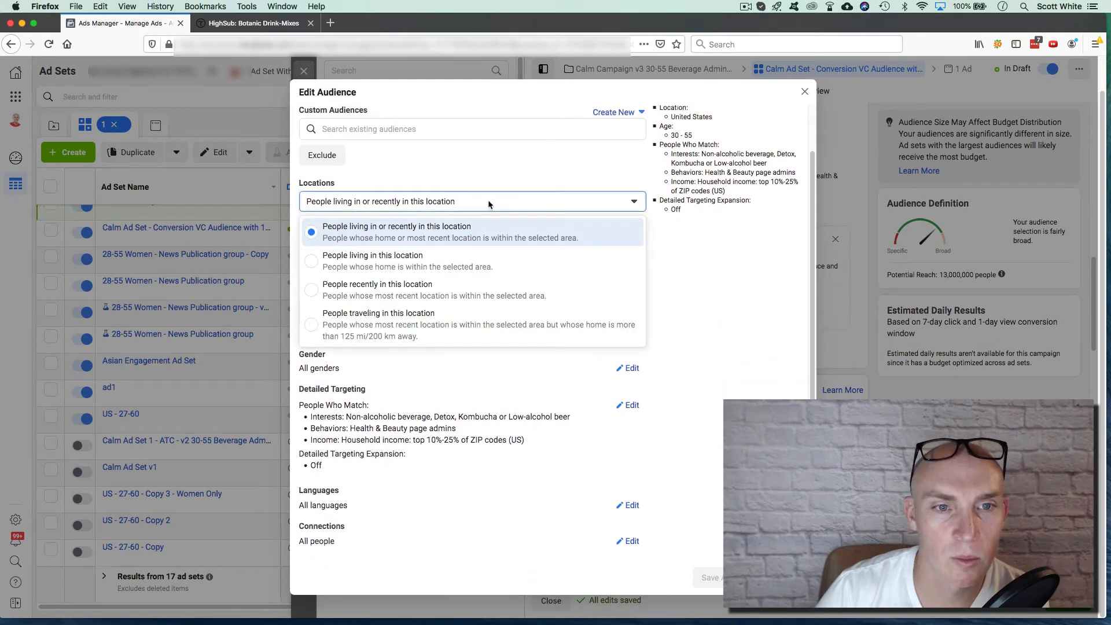
click(363, 255)
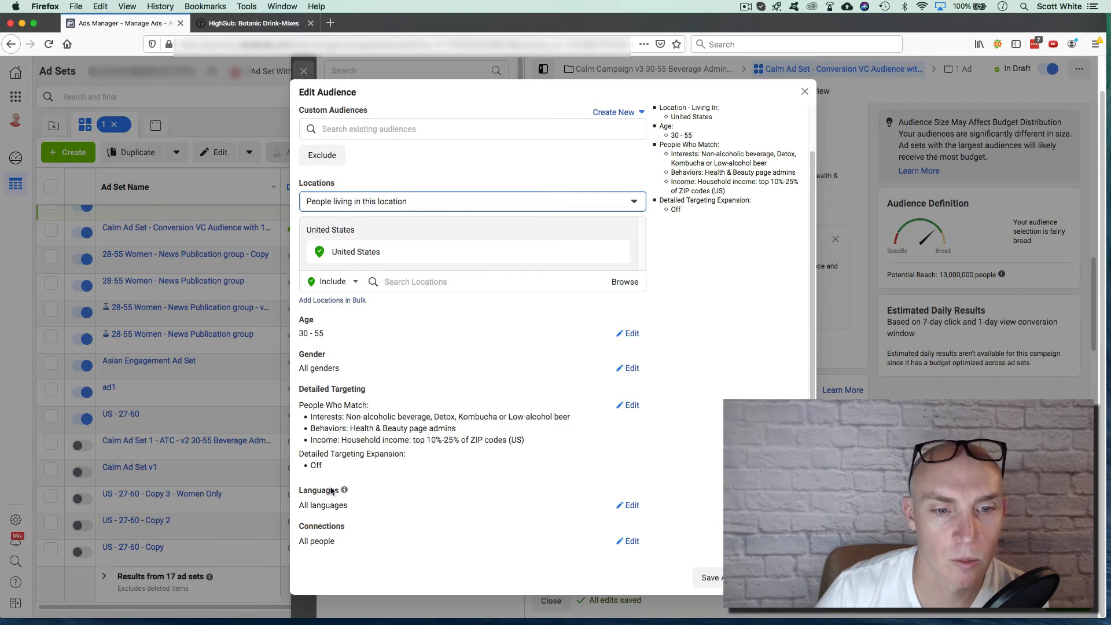
- Save the update to the audience "New Audience Testing 1", close the ad set editor and publish the draft items
scroll(331, 490, up, 1)
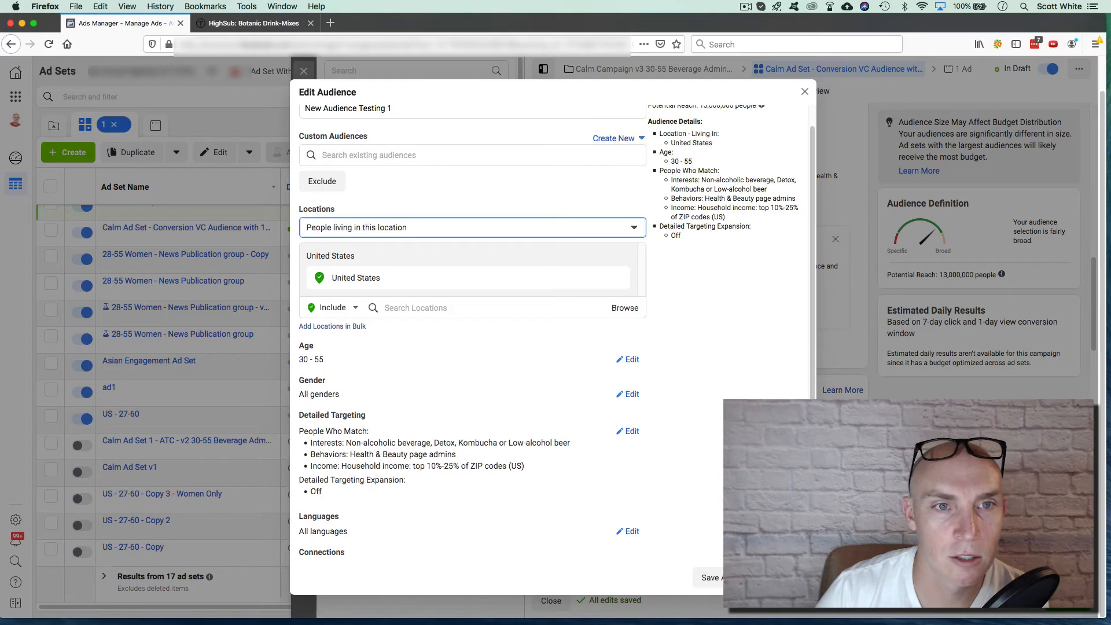
click(711, 577)
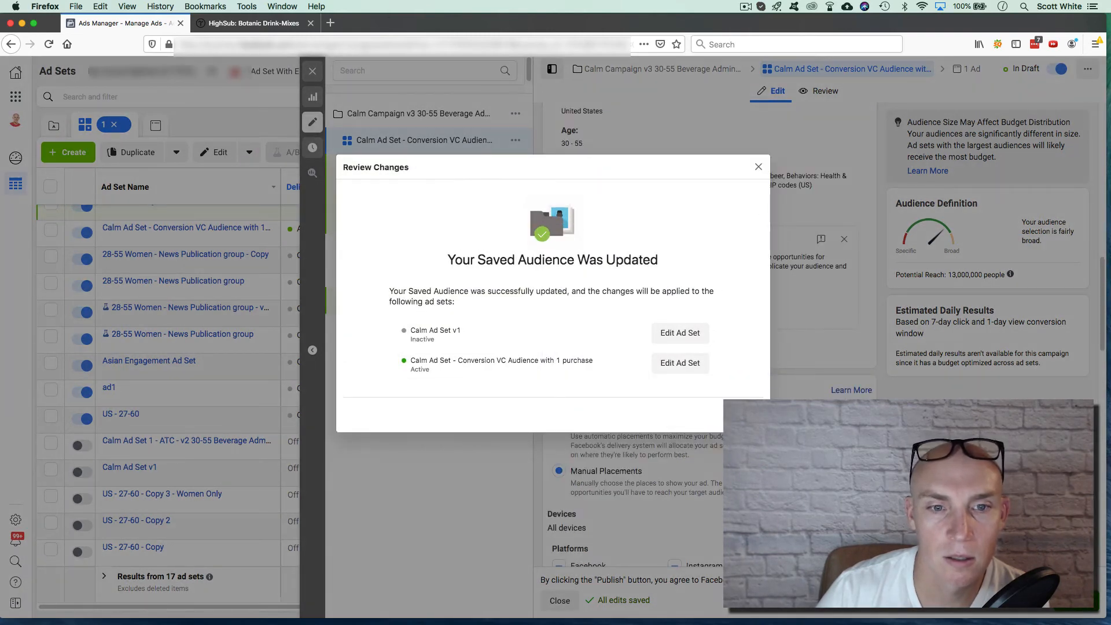
click(745, 415)
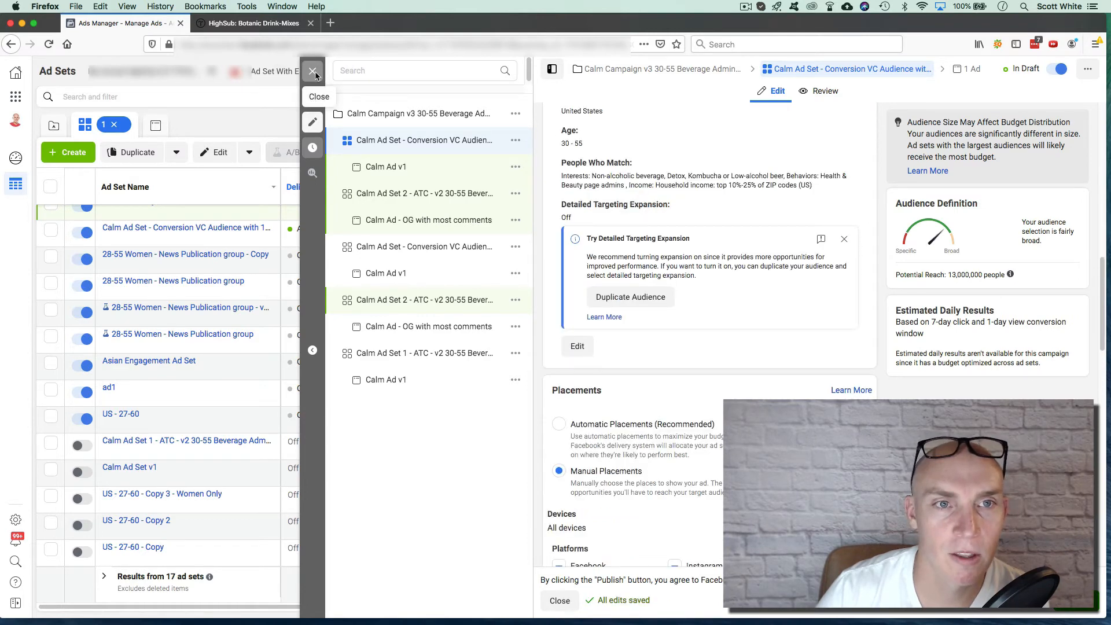
click(313, 72)
click(645, 322)
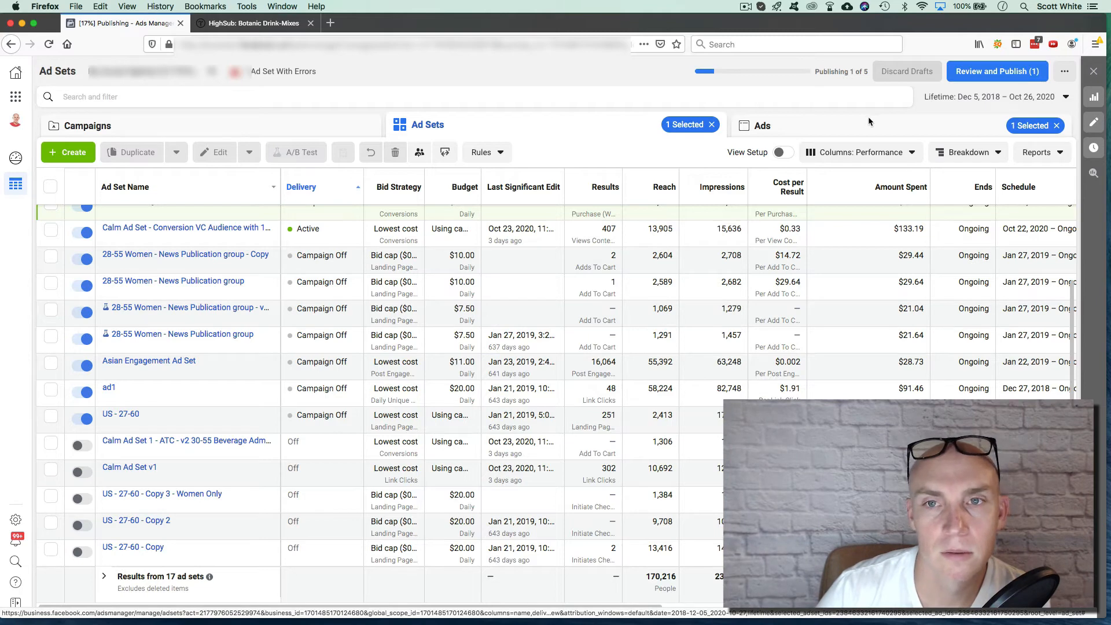
- Review the remaining draft of the VC ATC 14 days RETARGET ad set, read its publishing error and choose to fix it
click(992, 71)
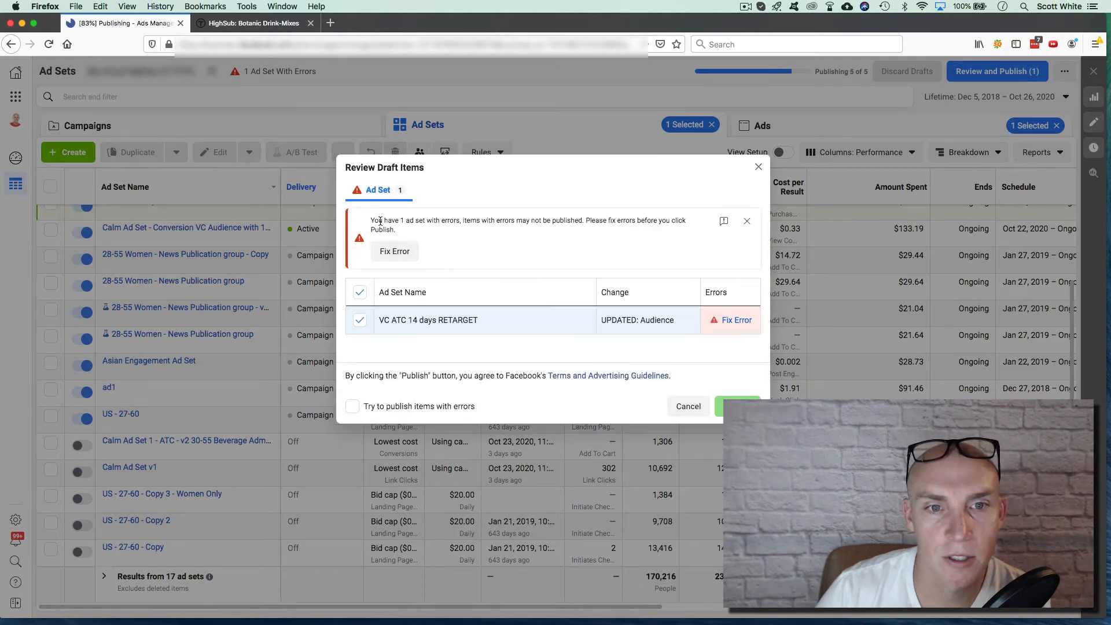
drag(380, 222, 678, 226)
click(613, 225)
click(678, 227)
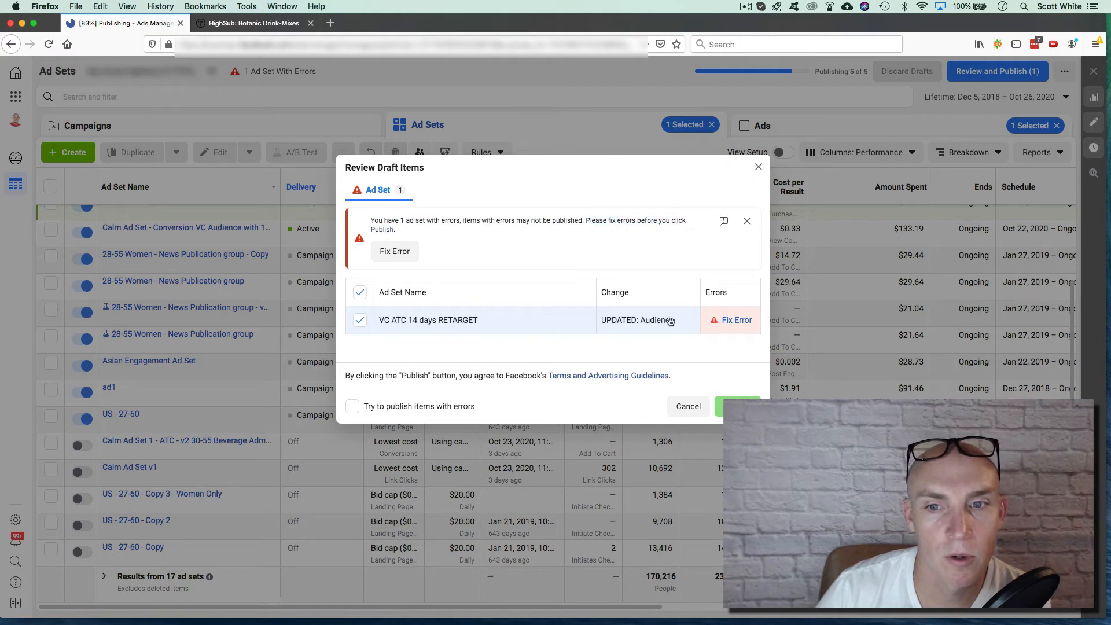
mouse_move(736, 322)
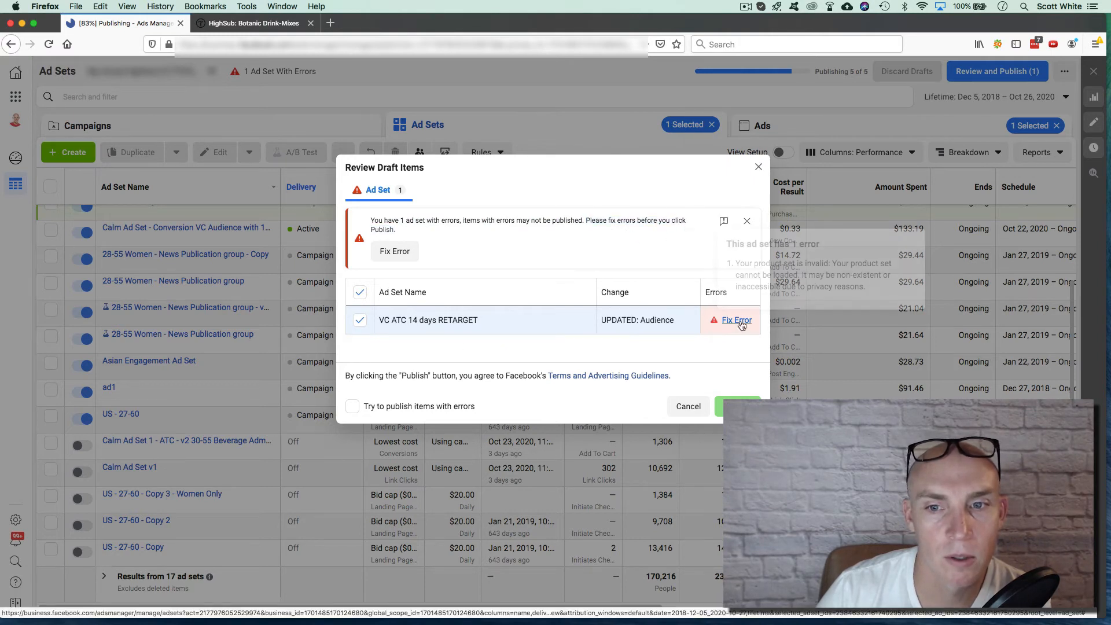
click(395, 251)
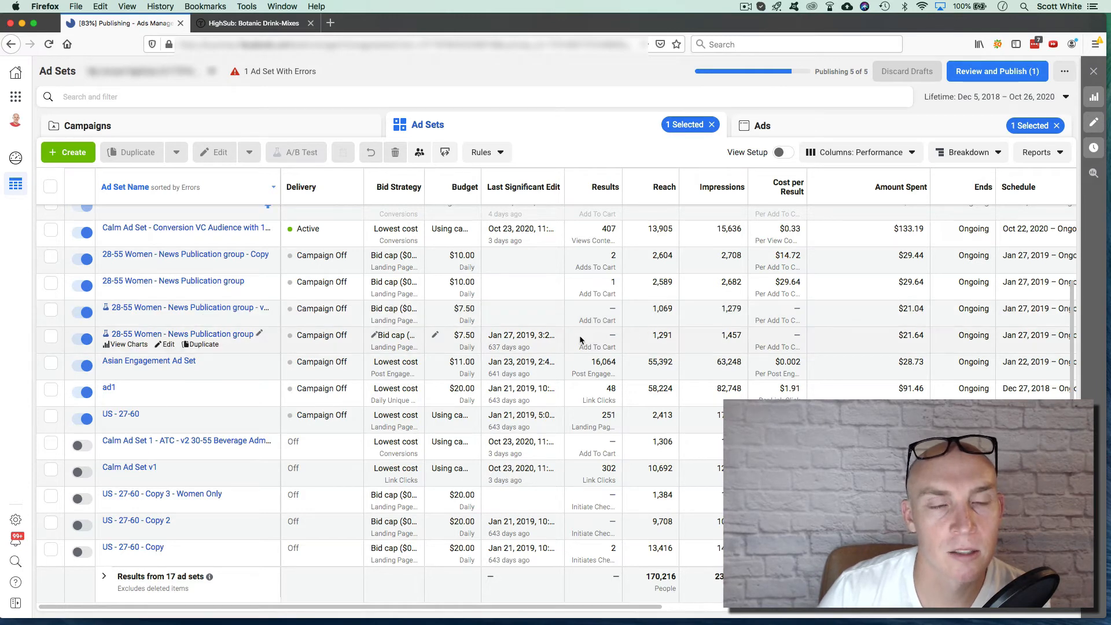
- Select only the VC ATC 14 days RETARGET ad set and open its "All Products - Catalog sales" ad for editing
scroll(579, 335, up, 3)
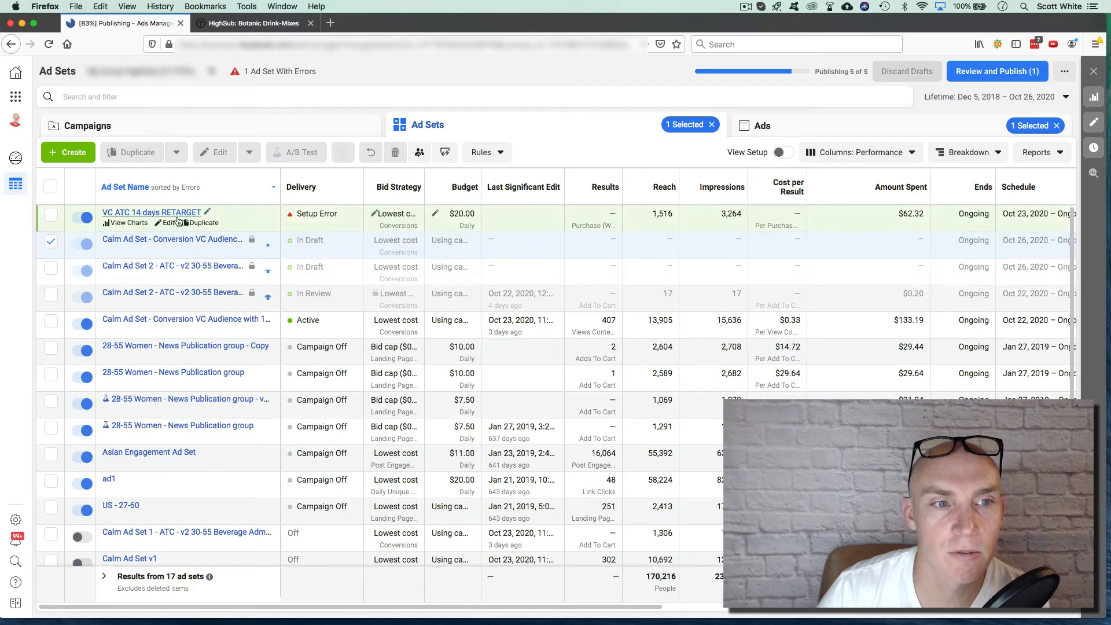
click(51, 244)
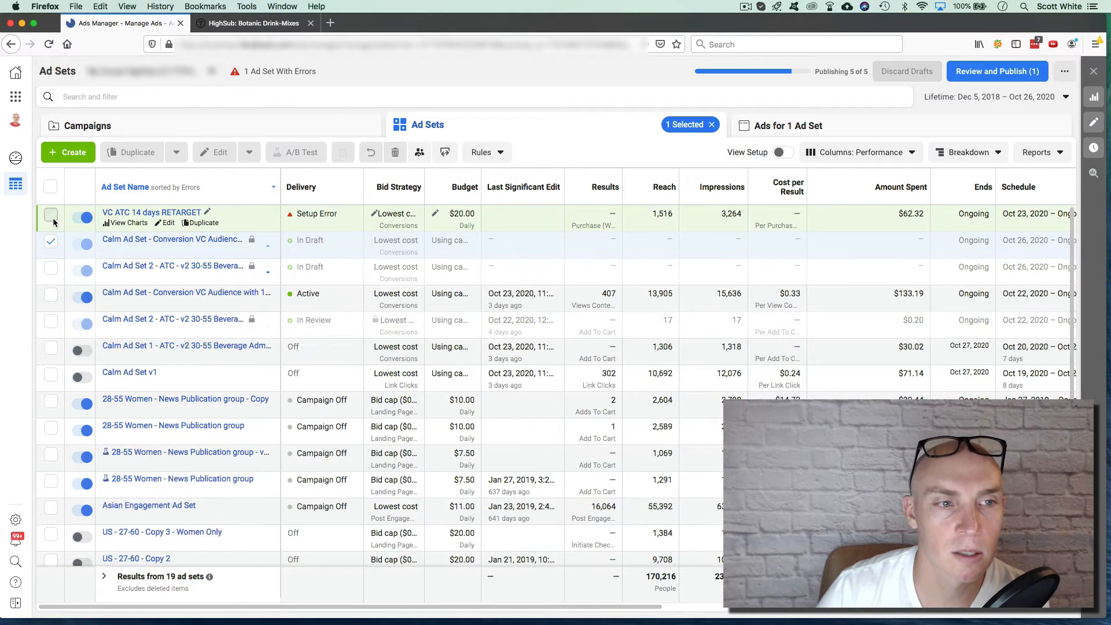
click(51, 215)
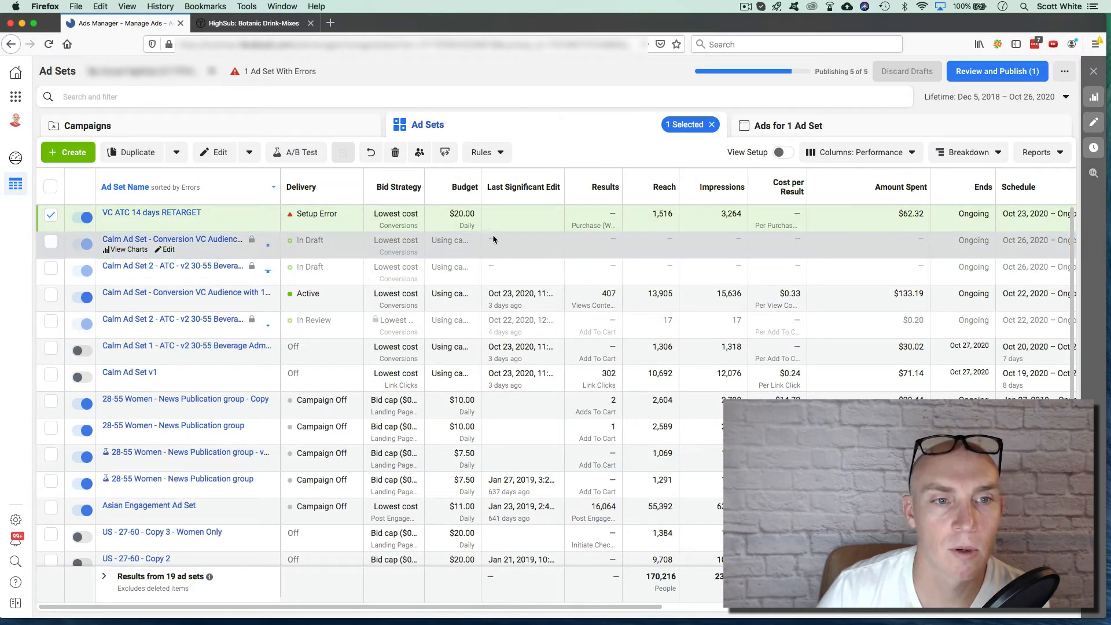
click(860, 132)
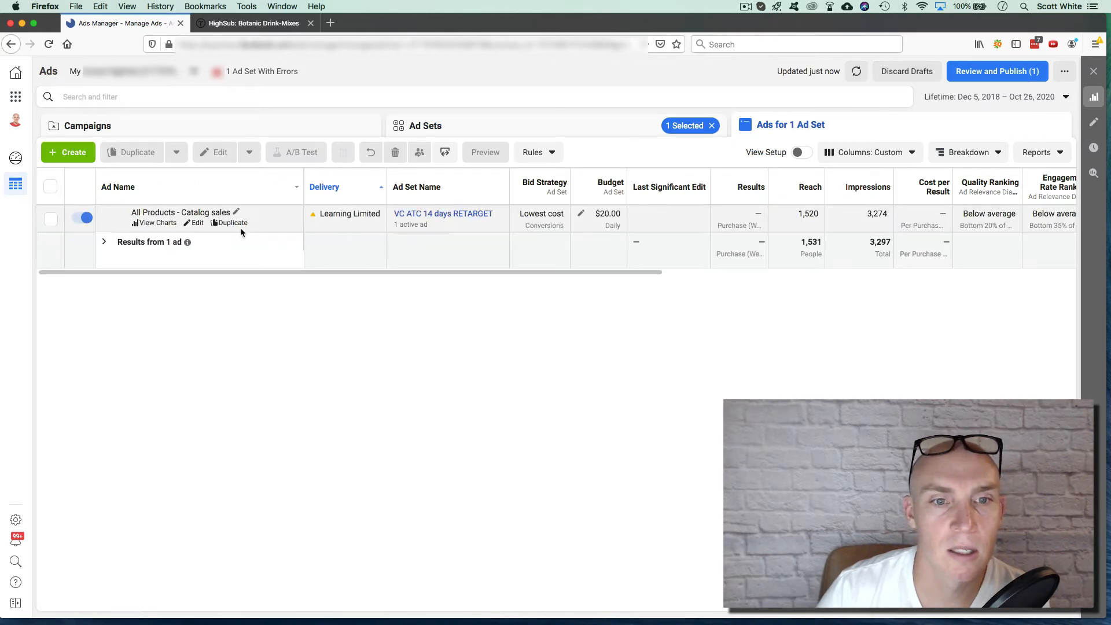
click(365, 224)
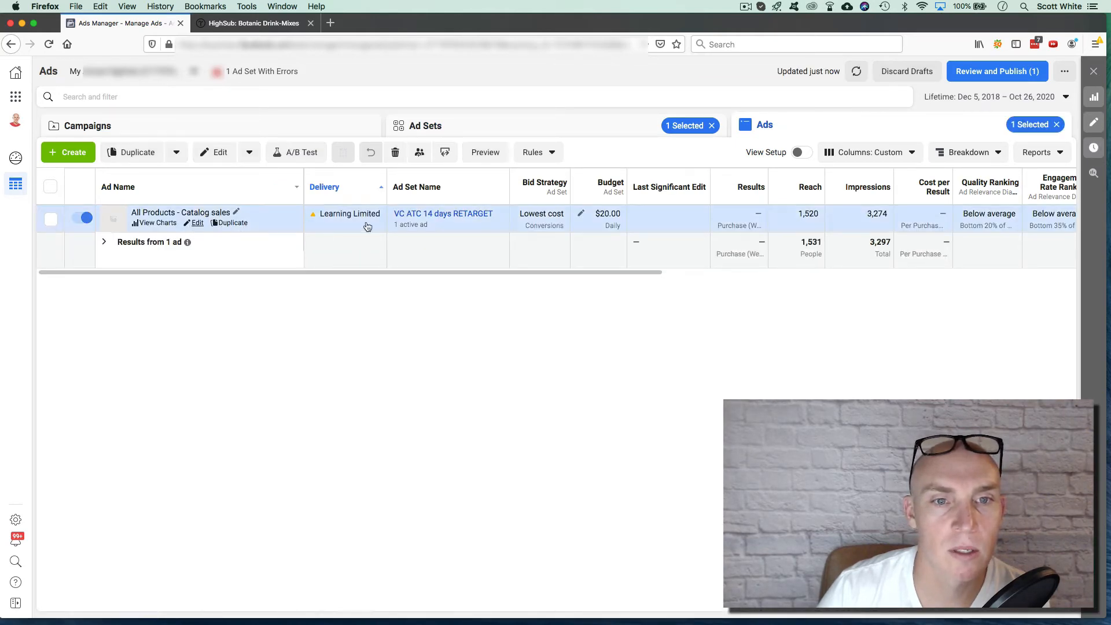
click(591, 218)
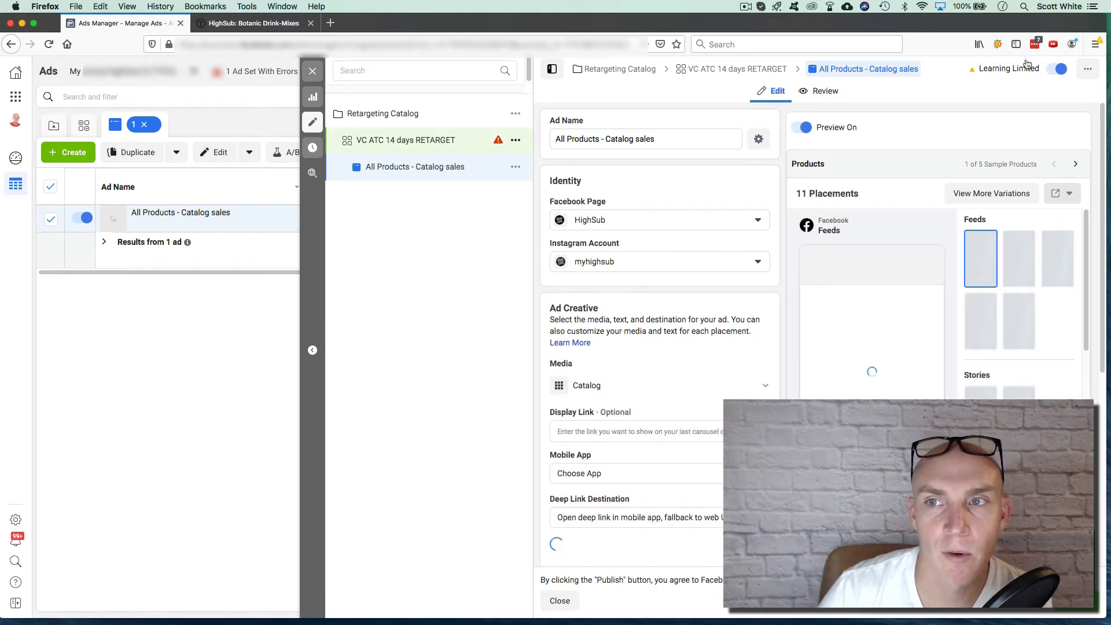
- Examine the VC ATC 14 days RETARGET ad set's budget, audience, placement and optimization settings for the source of its product-set error
click(430, 144)
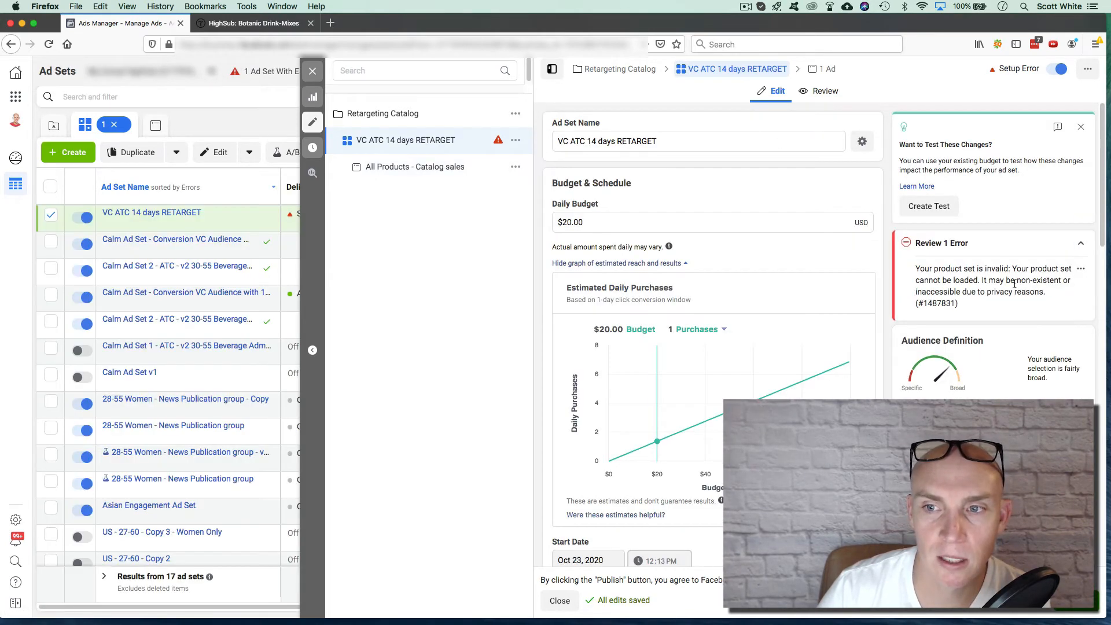
scroll(682, 269, down, 6)
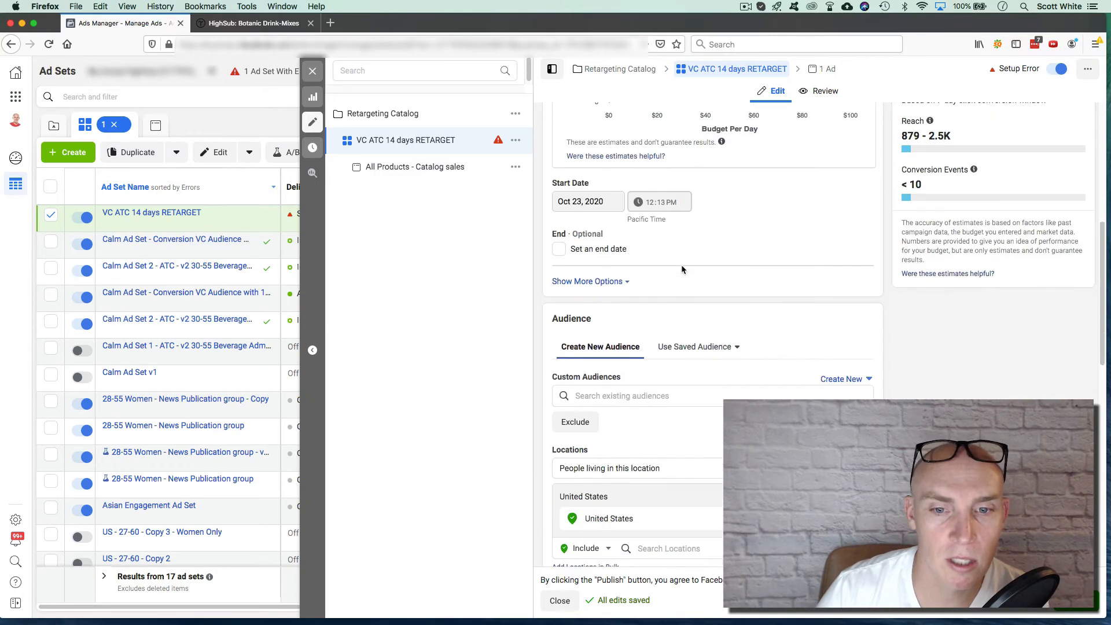
scroll(681, 269, down, 7)
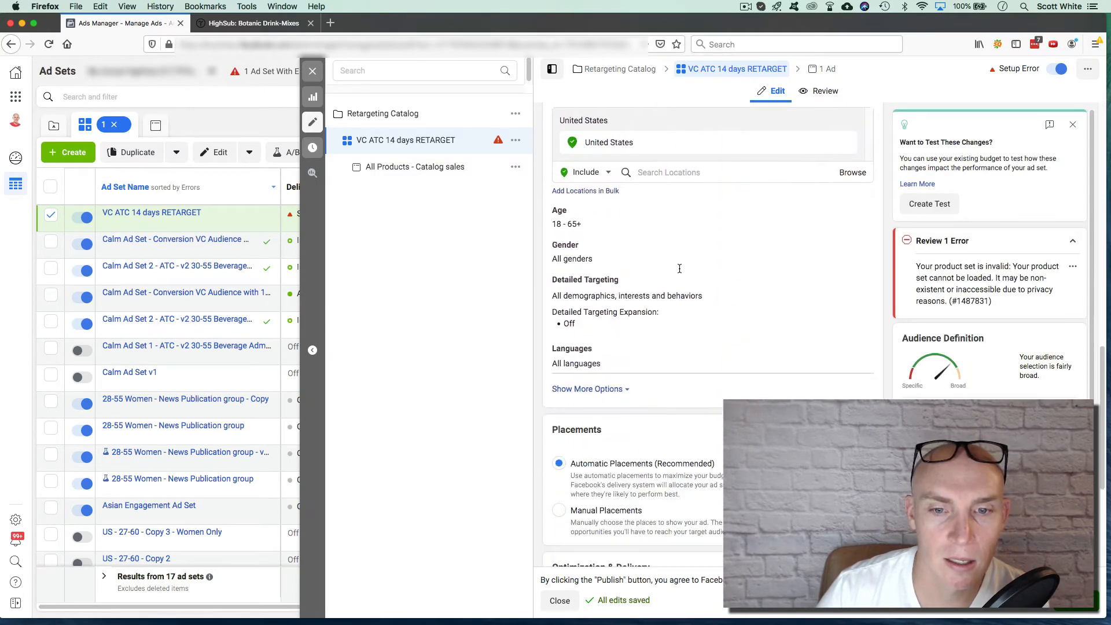
scroll(679, 268, down, 5)
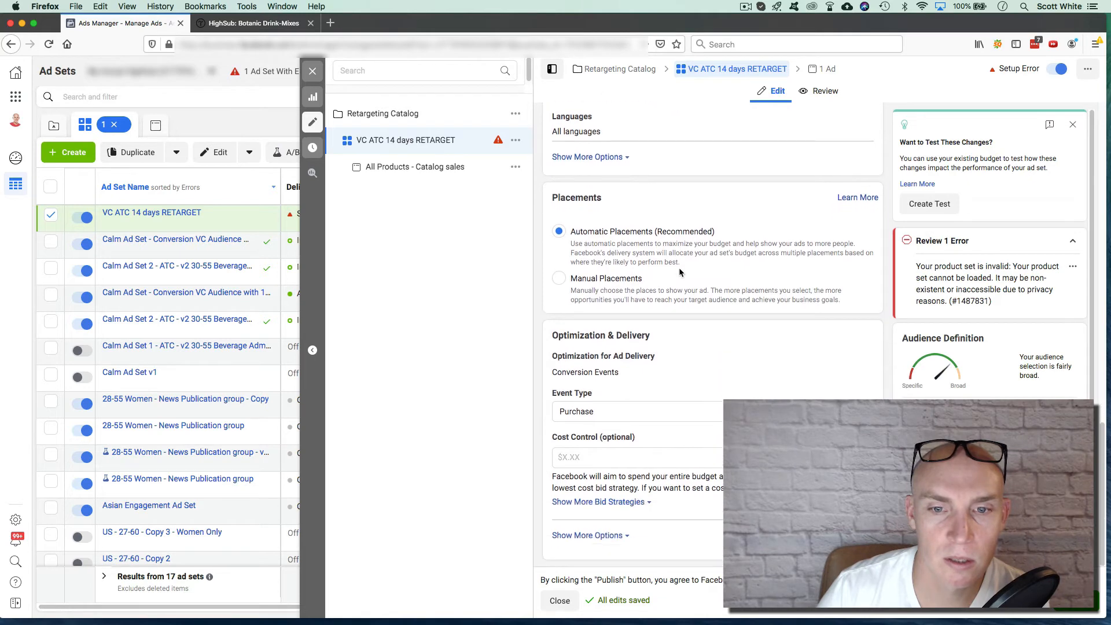
scroll(680, 269, up, 12)
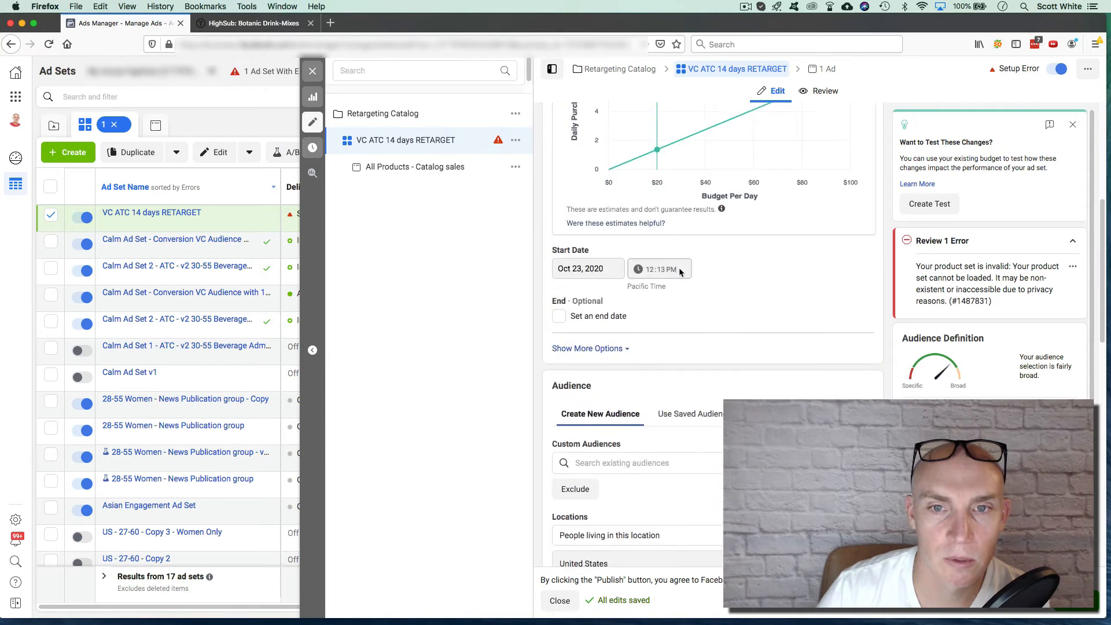
scroll(747, 330, up, 5)
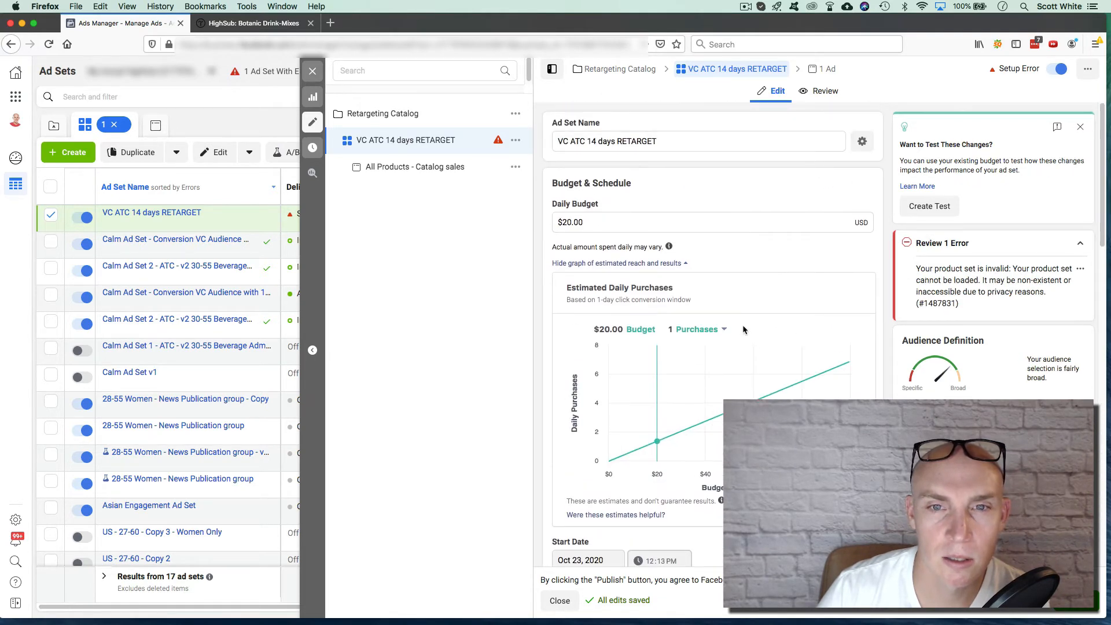
scroll(673, 236, down, 6)
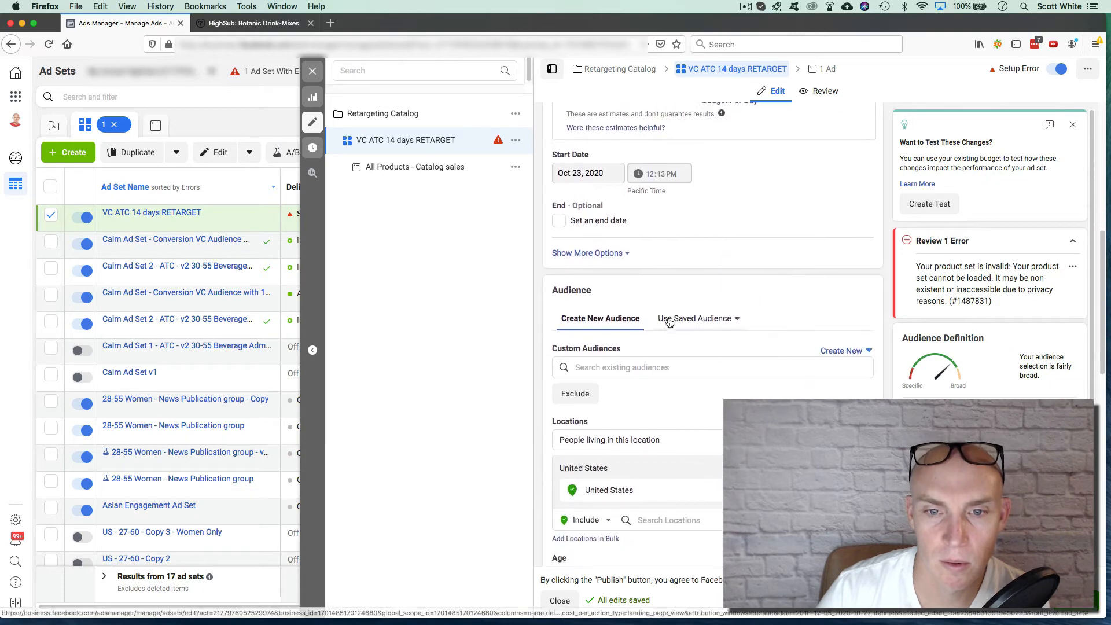
click(313, 350)
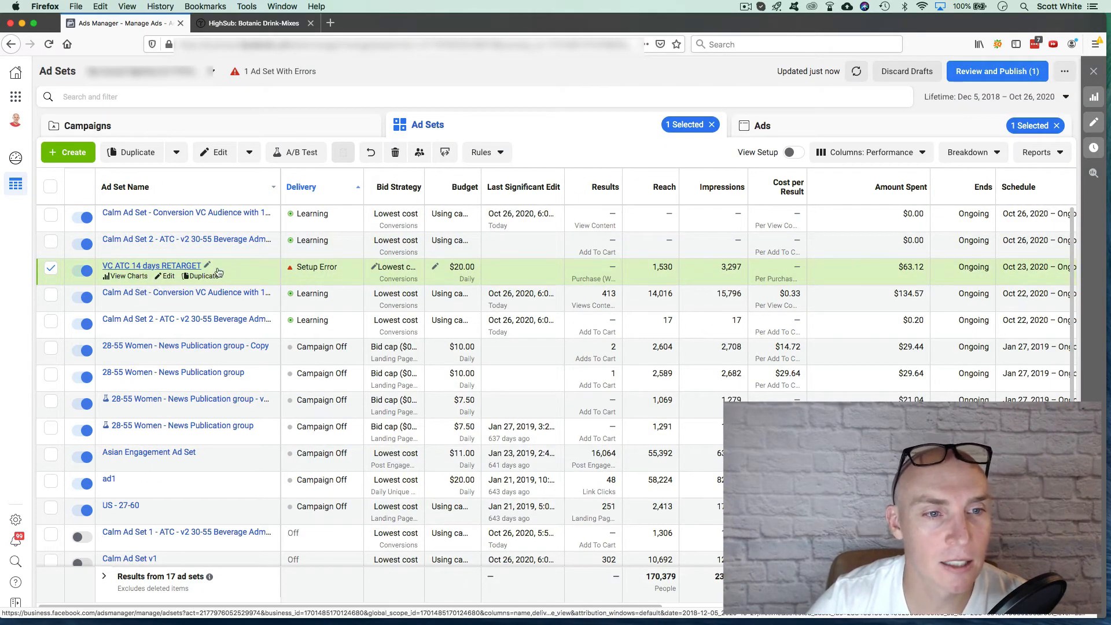
- Read the delivery error details of the VC ATC 14 days RETARGET ad set, reopen its settings and close them without changes
mouse_move(289, 270)
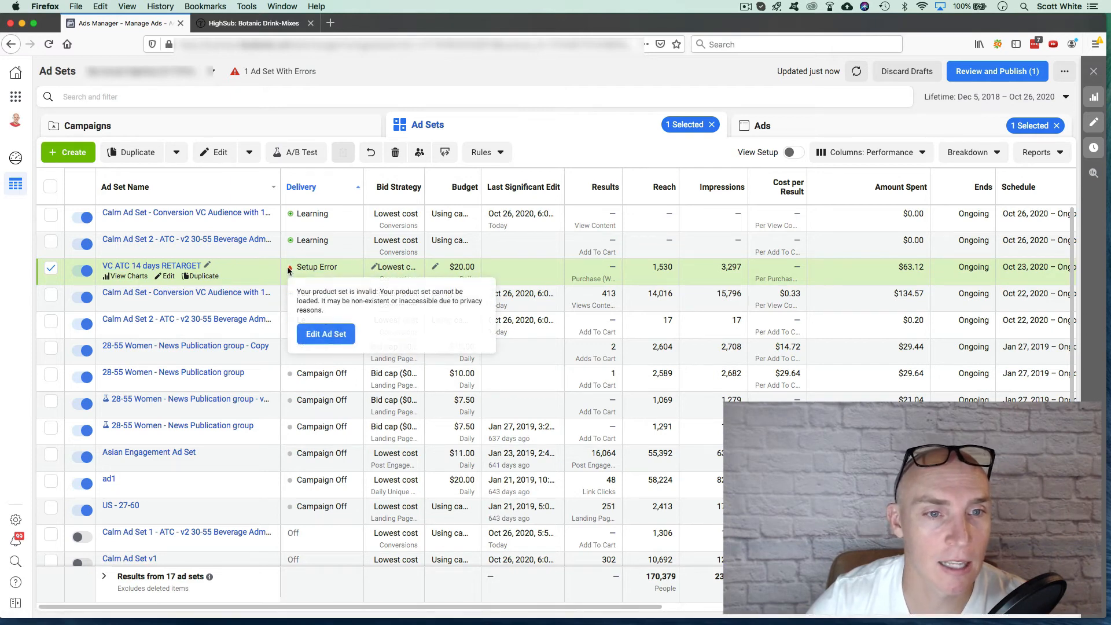
drag(344, 270, 292, 268)
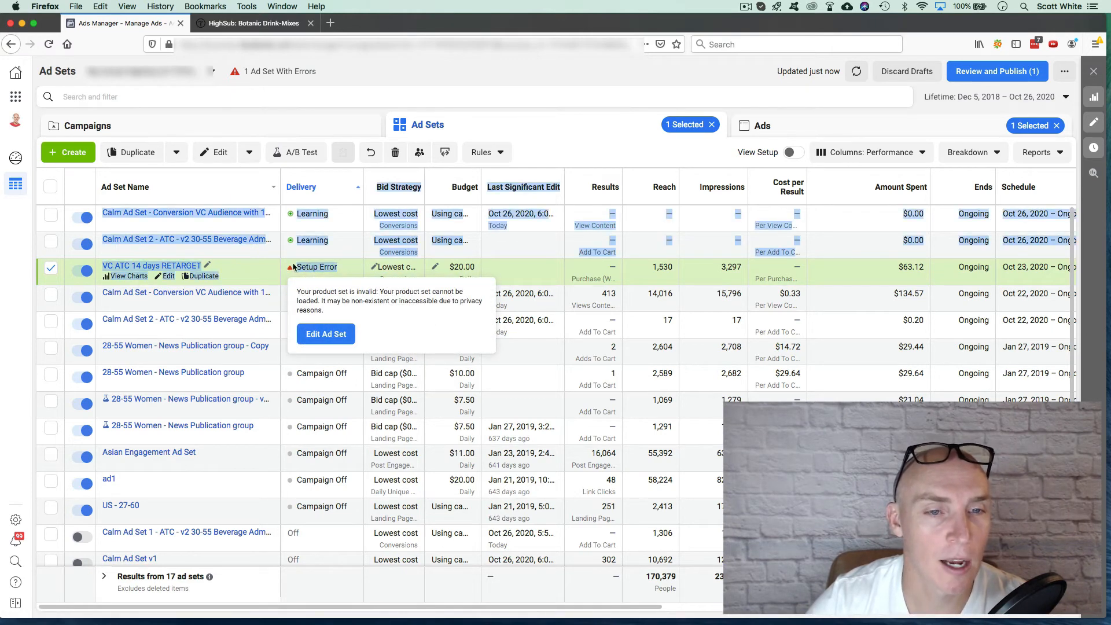
click(332, 267)
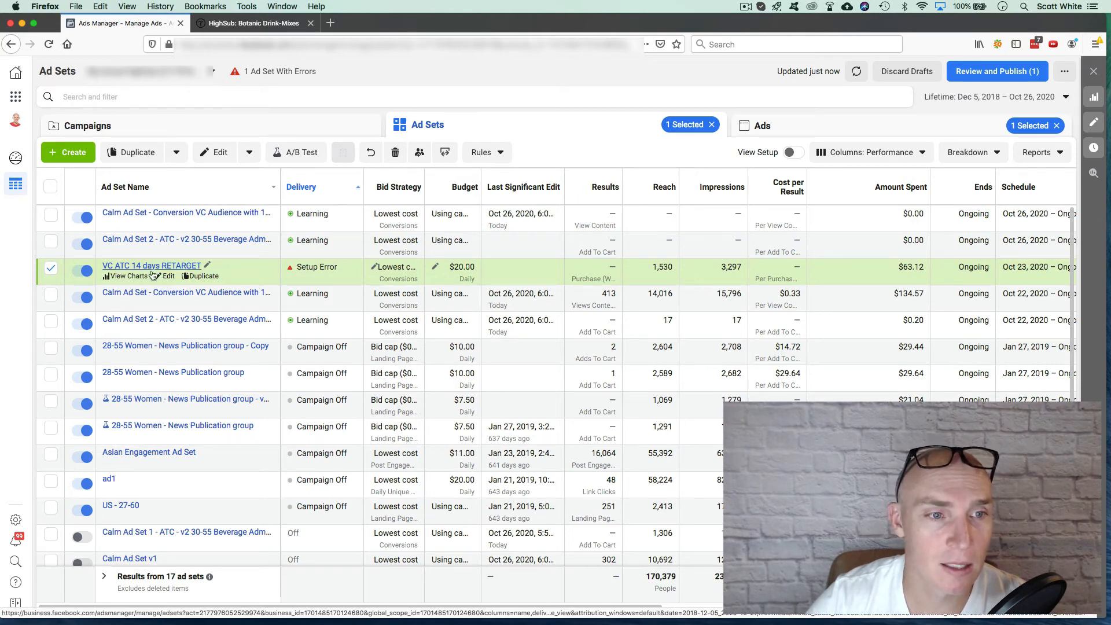
click(168, 277)
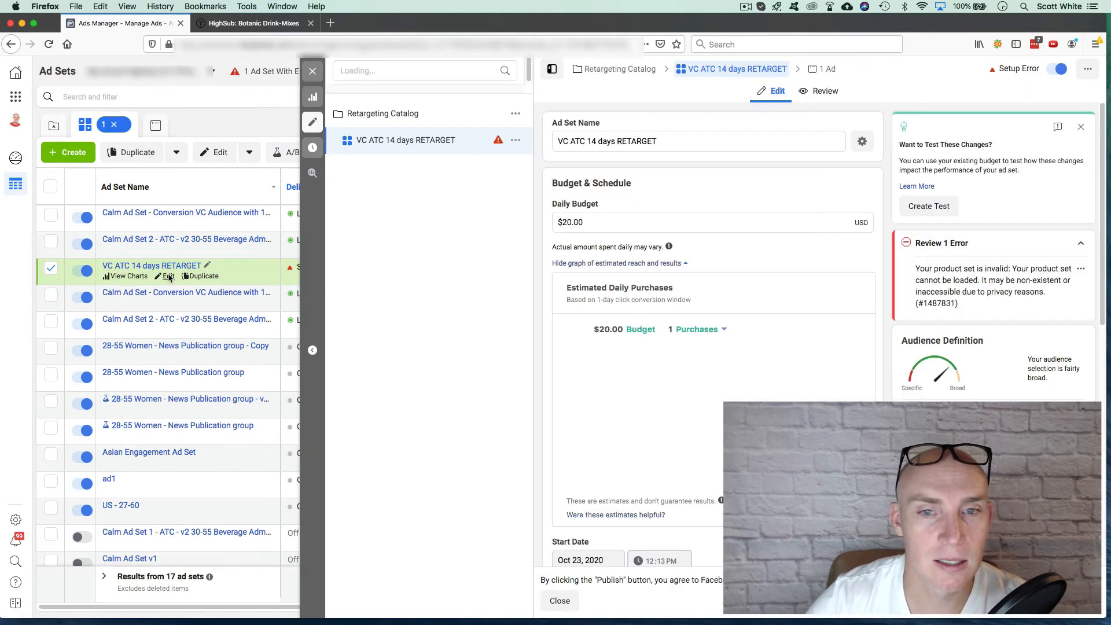
click(312, 72)
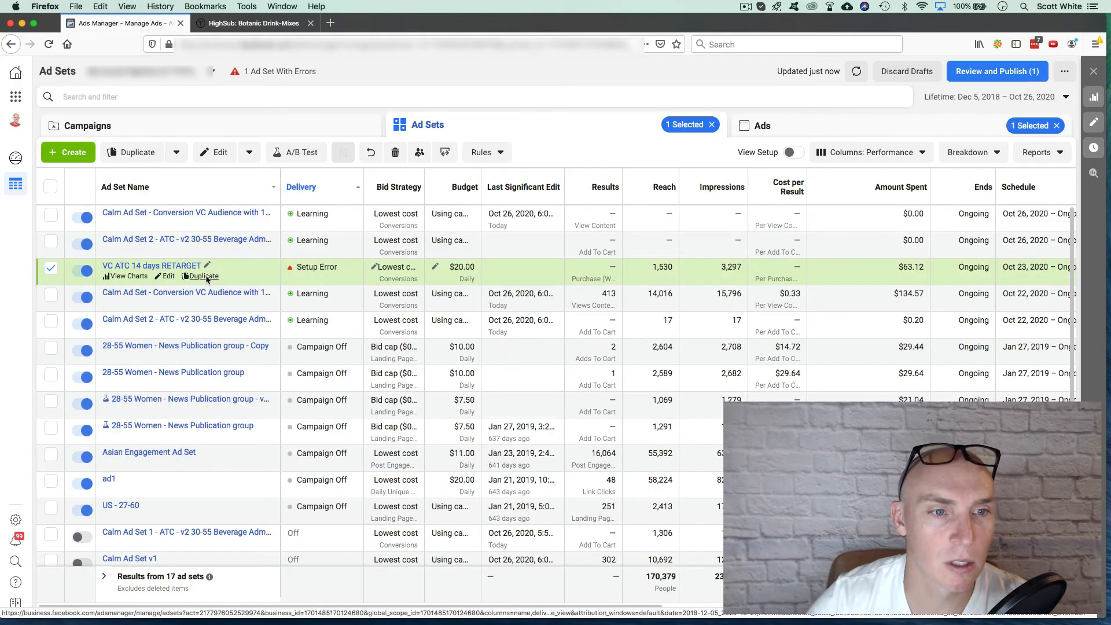
- Duplicate the VC ATC 14 days RETARGET ad set once in its original campaign and set the copy's optimization event type to Add to Cart
click(207, 277)
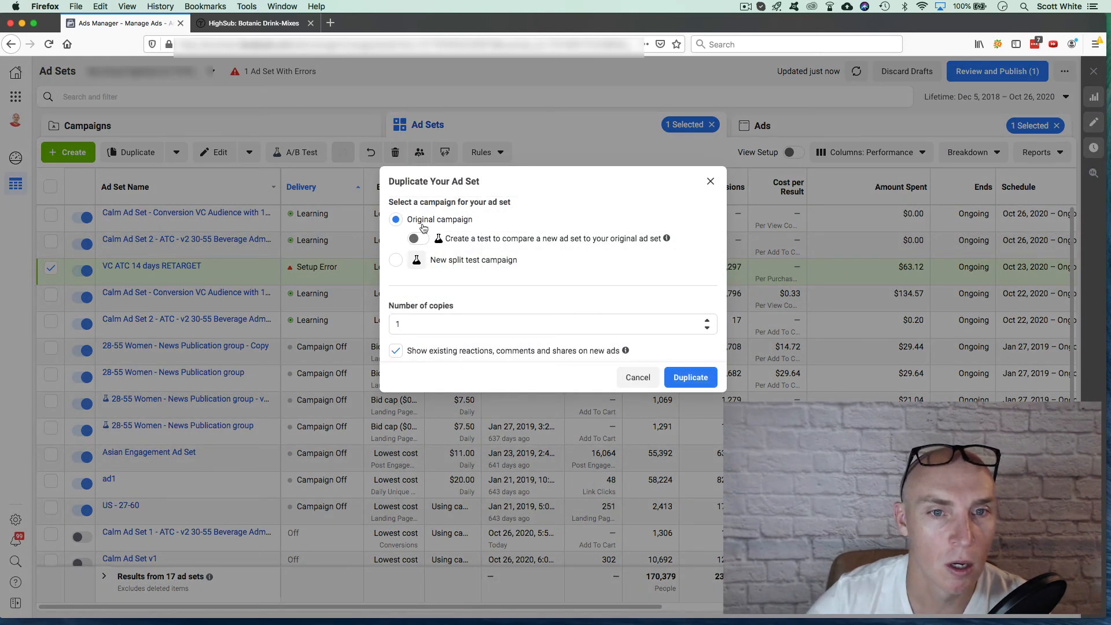
click(690, 377)
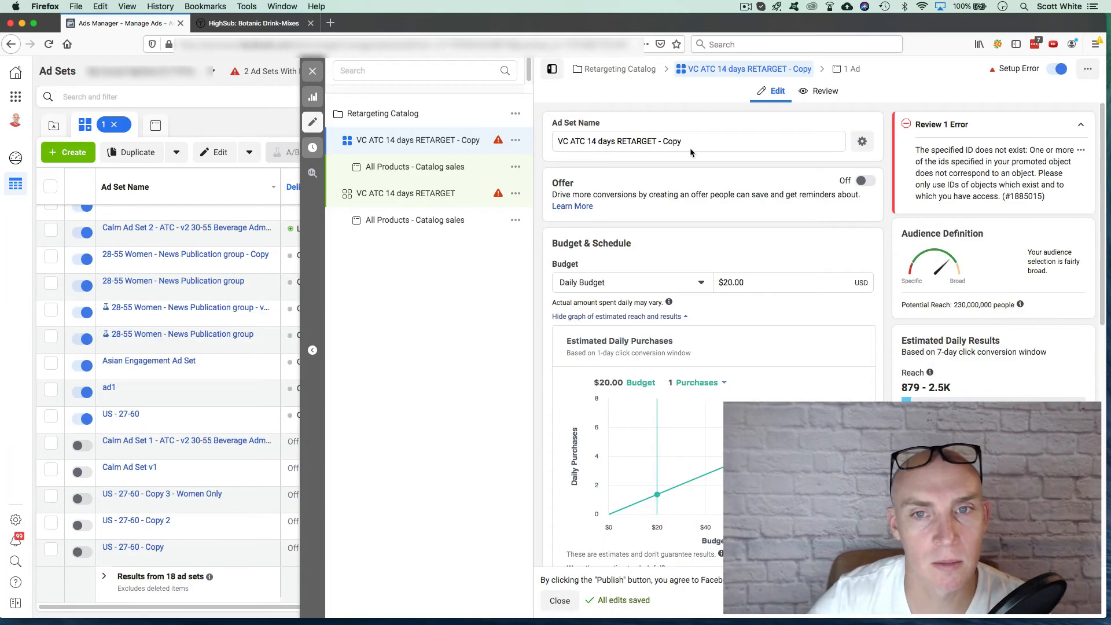
scroll(605, 283, down, 10)
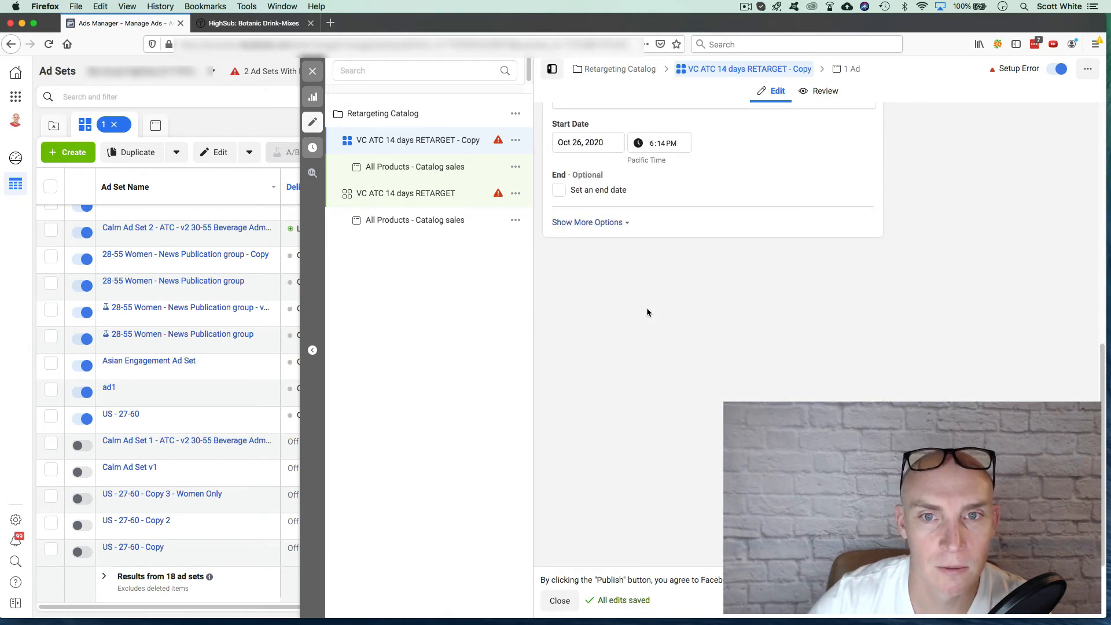
scroll(647, 309, up, 10)
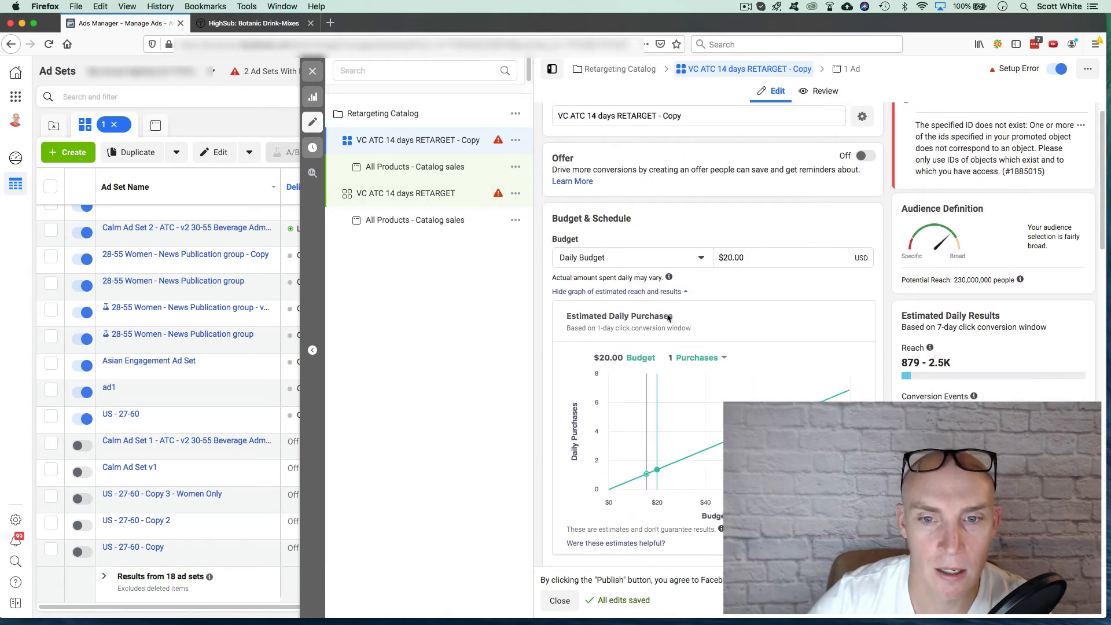
scroll(667, 314, down, 10)
scroll(639, 383, down, 8)
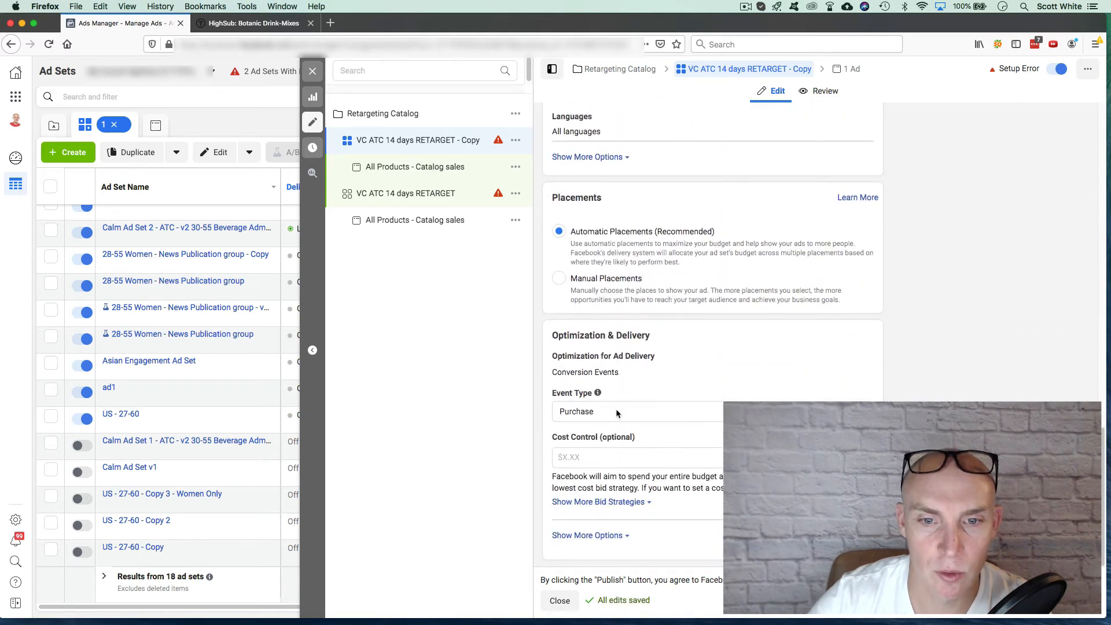
click(616, 412)
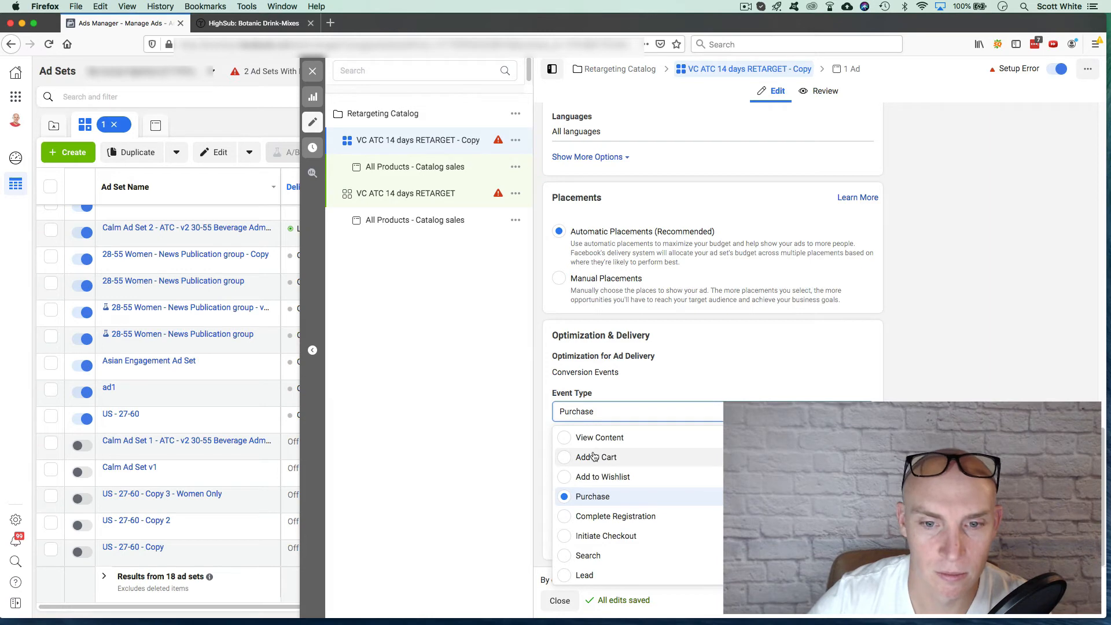
click(594, 457)
- Review the settings and setup error of the VC ATC 14 days RETARGET copy, then leave the editor without publishing the draft
scroll(686, 346, up, 10)
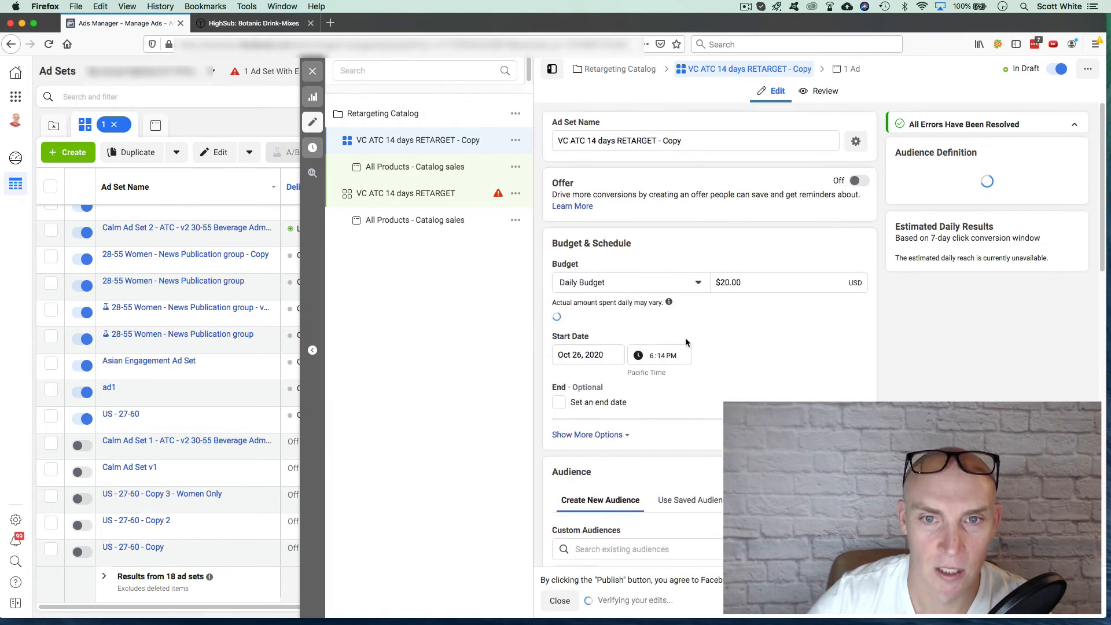
scroll(685, 338, down, 5)
scroll(685, 338, up, 3)
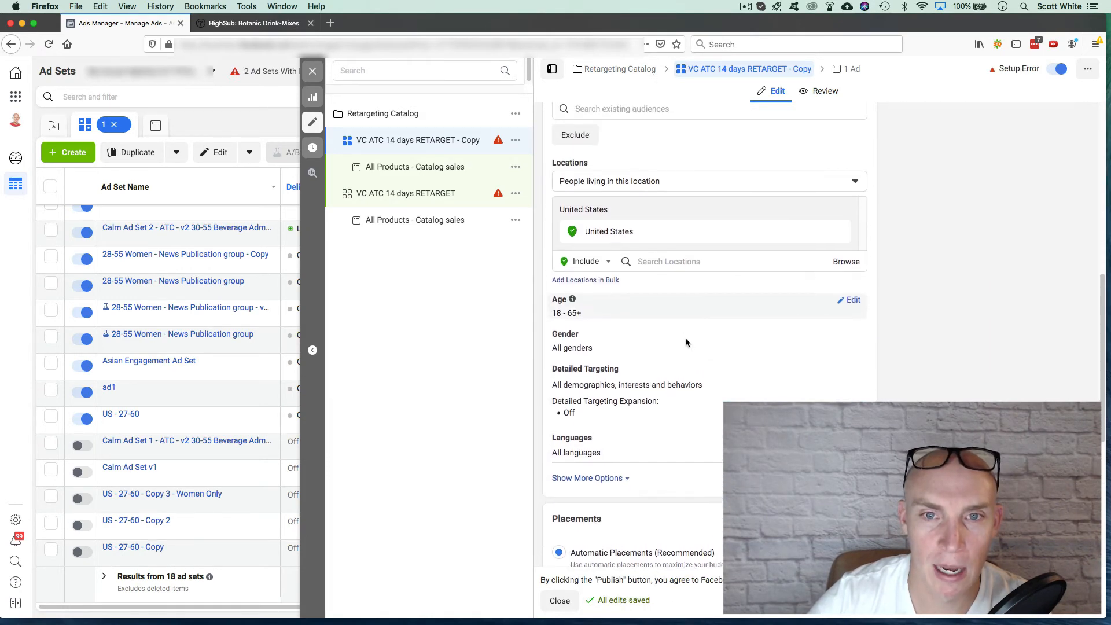
scroll(654, 329, up, 5)
scroll(654, 329, down, 10)
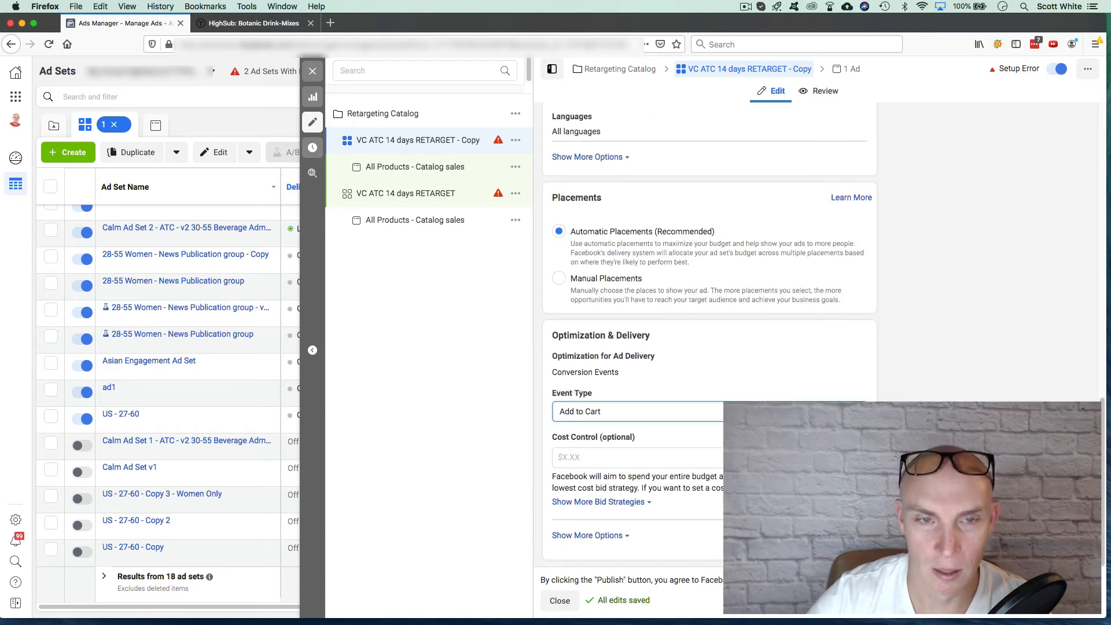
scroll(706, 261, up, 5)
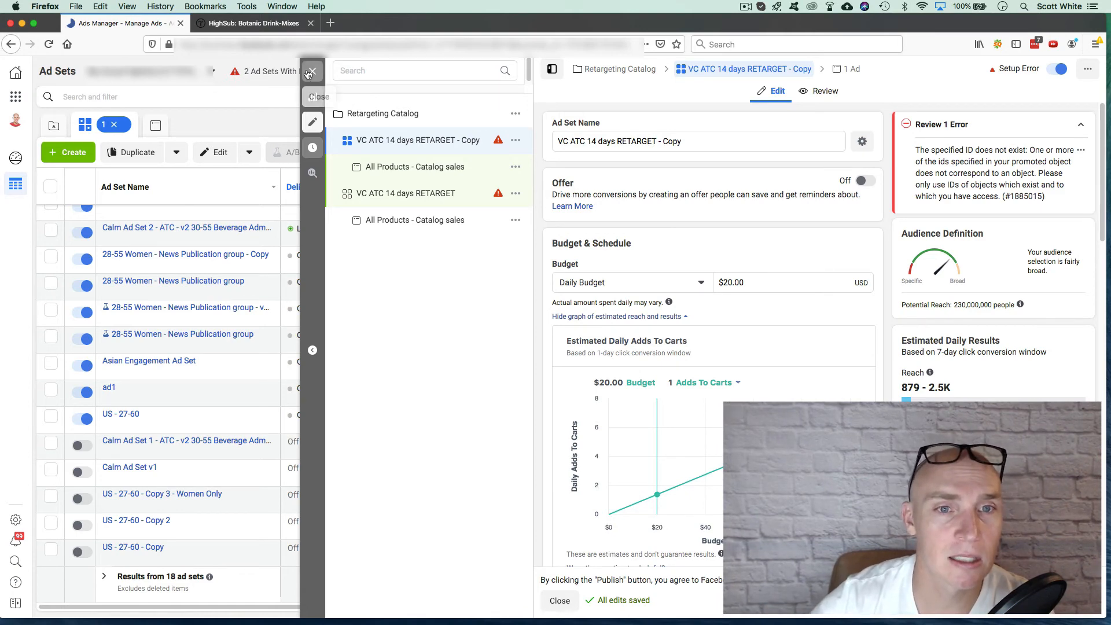
click(307, 71)
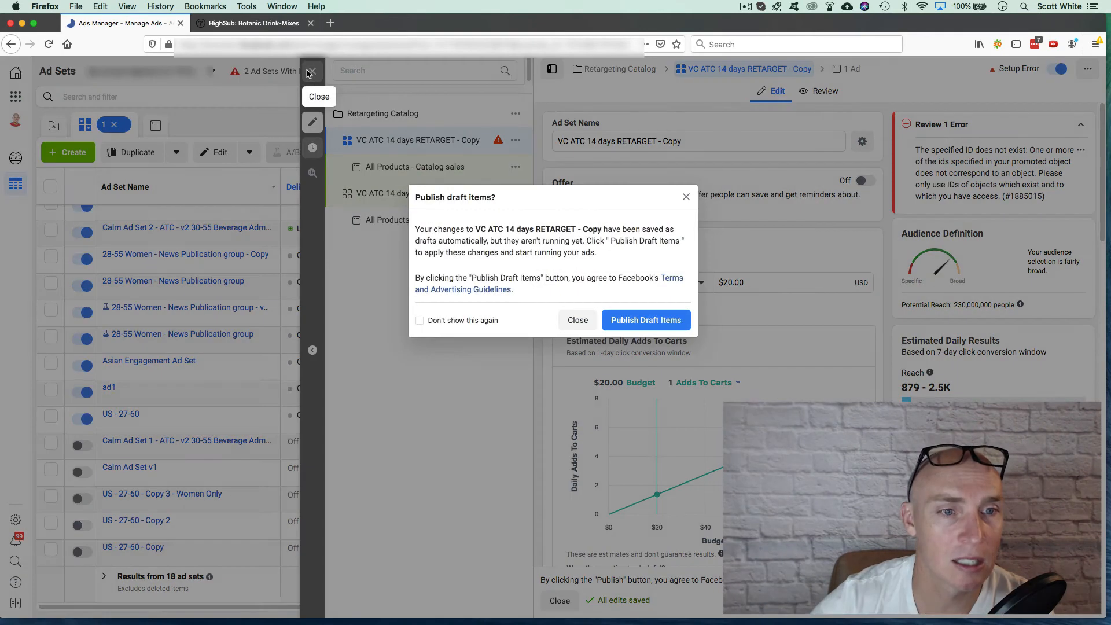
click(686, 198)
scroll(309, 259, up, 4)
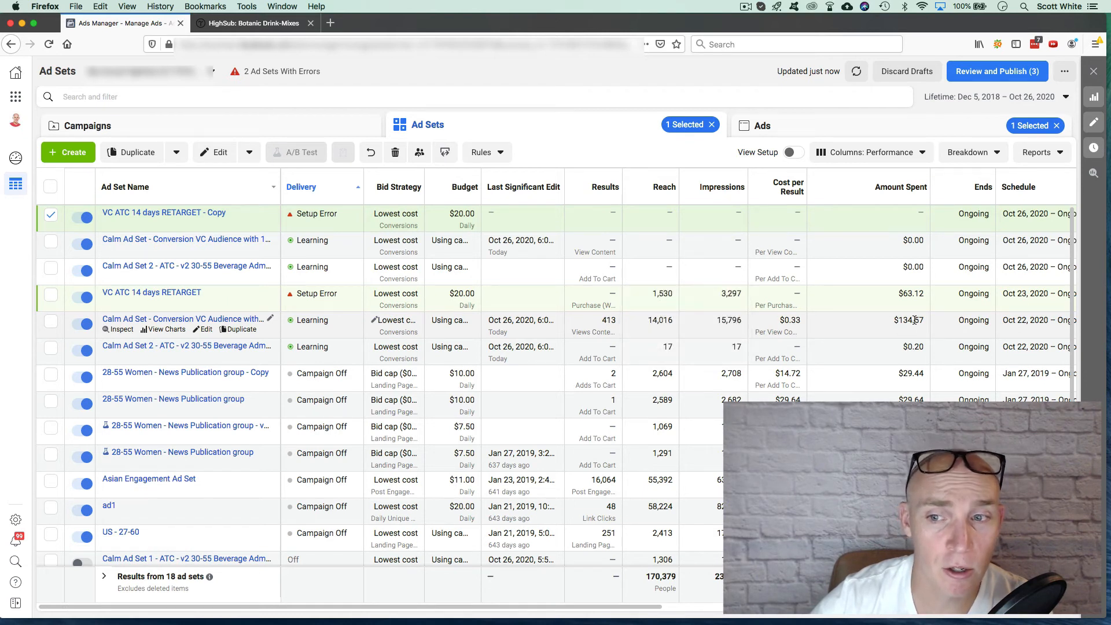
- Check the conversion breakdown of the original Calm Ad Set - Conversion VC Audience started Oct 22, 2020, and turn that ad set off
mouse_move(608, 319)
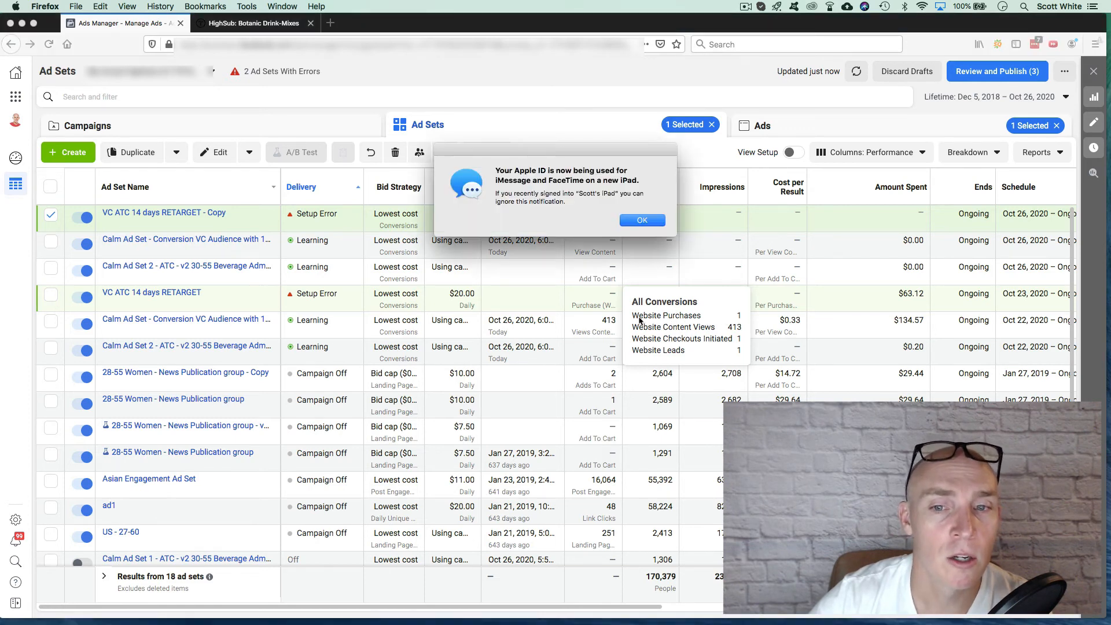
click(643, 219)
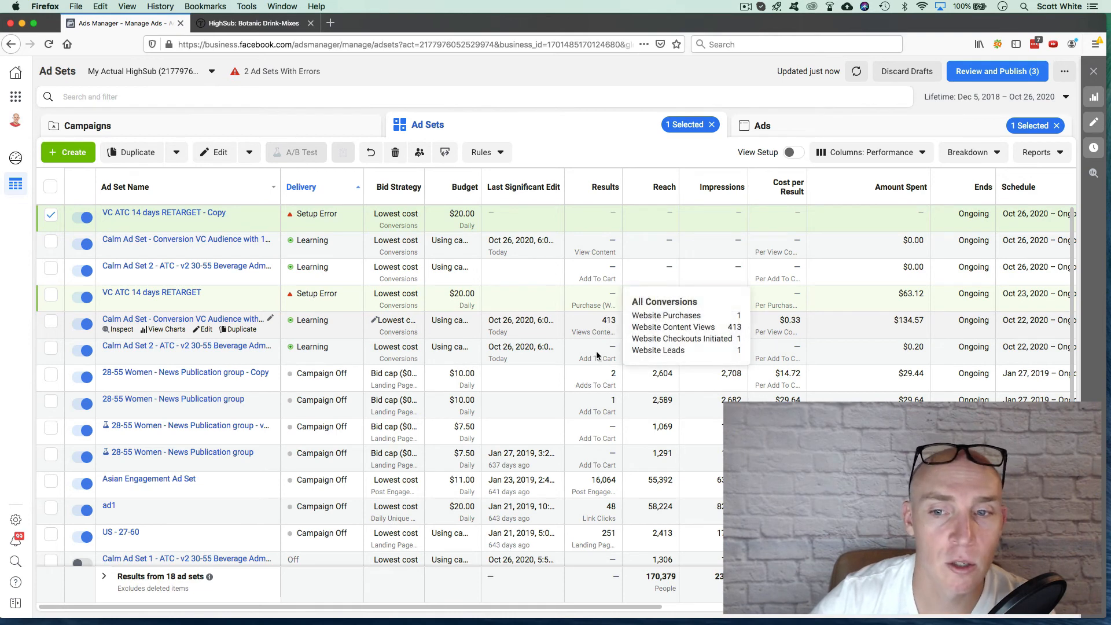
mouse_move(612, 374)
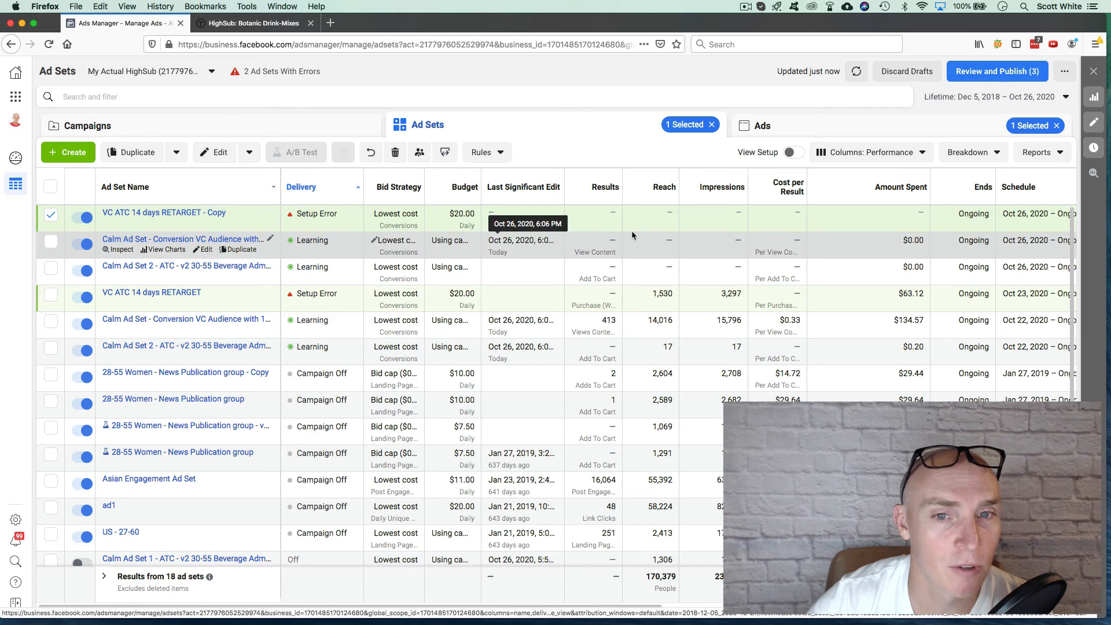
click(86, 324)
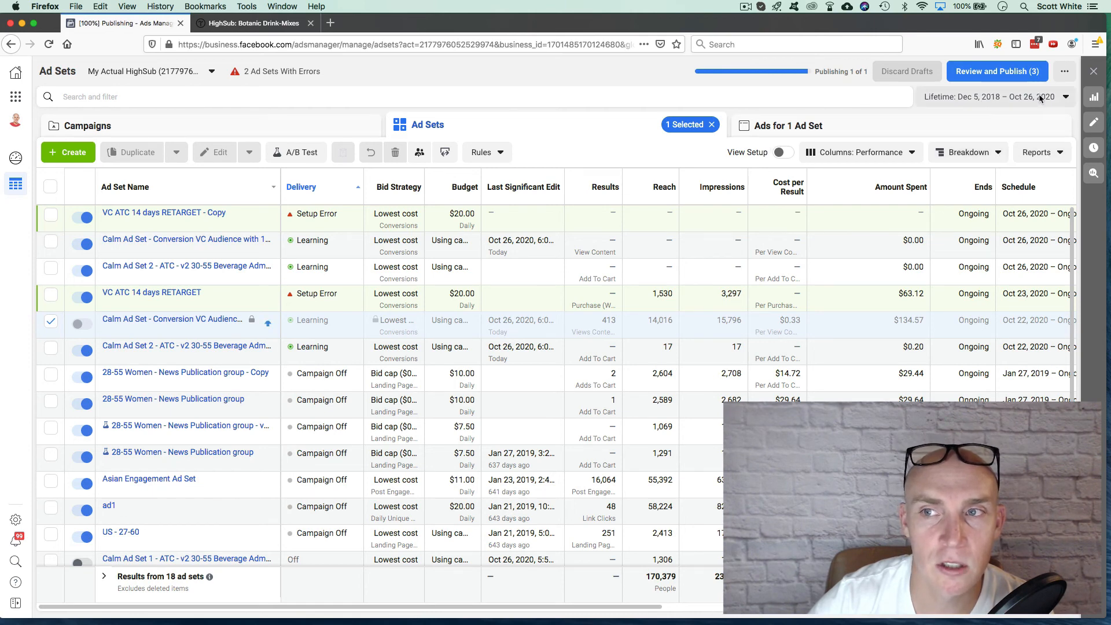
- View the ad set results for Today and restore the Lifetime date range
click(1063, 99)
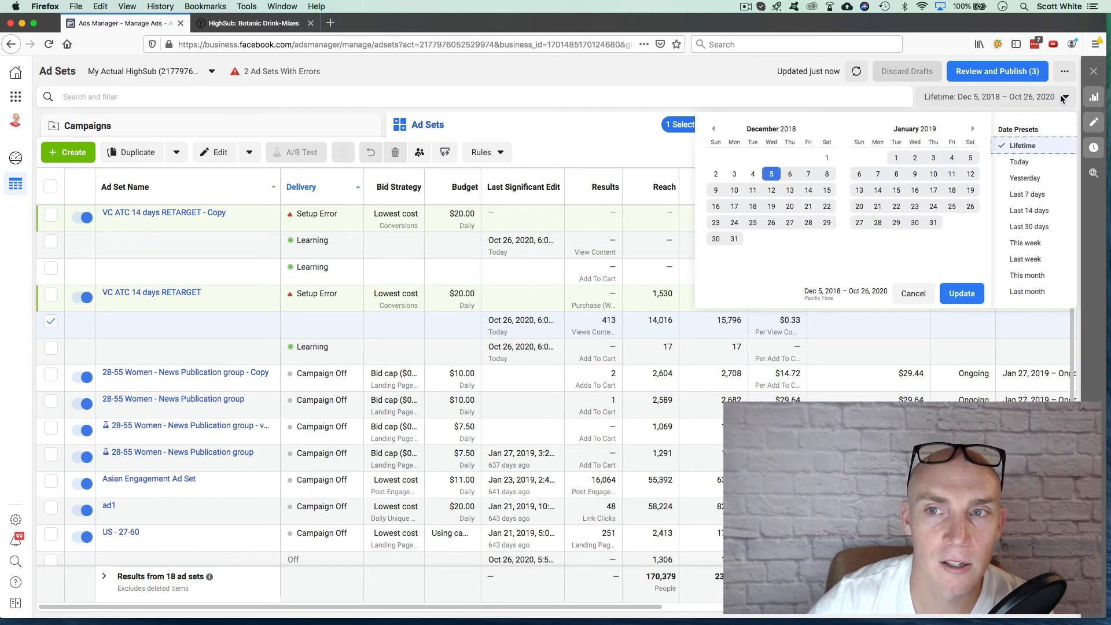
click(1020, 162)
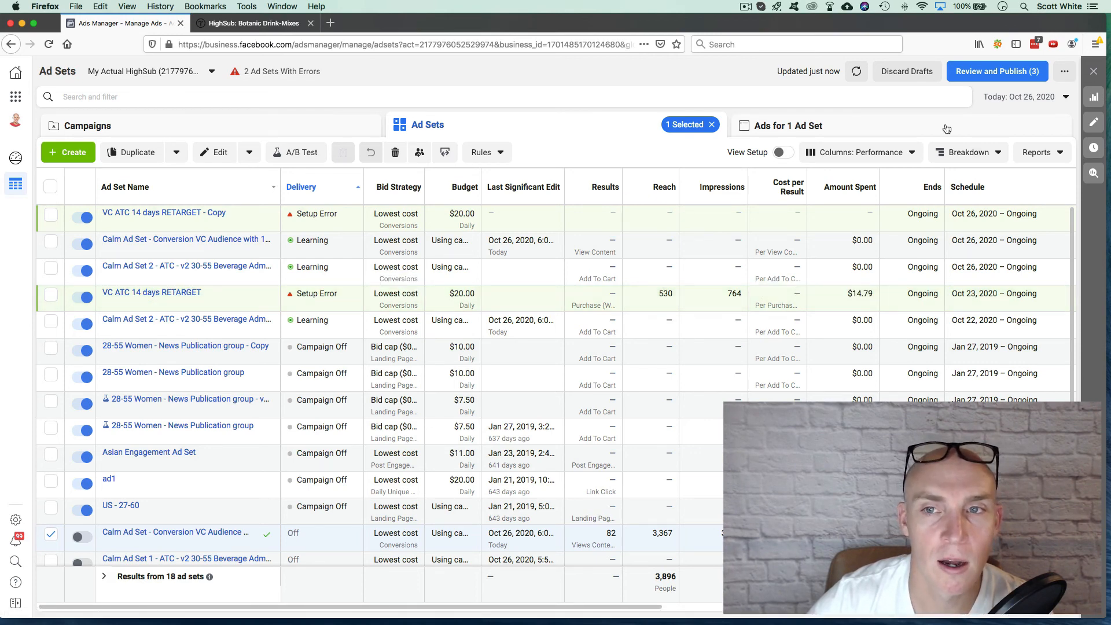
click(1029, 99)
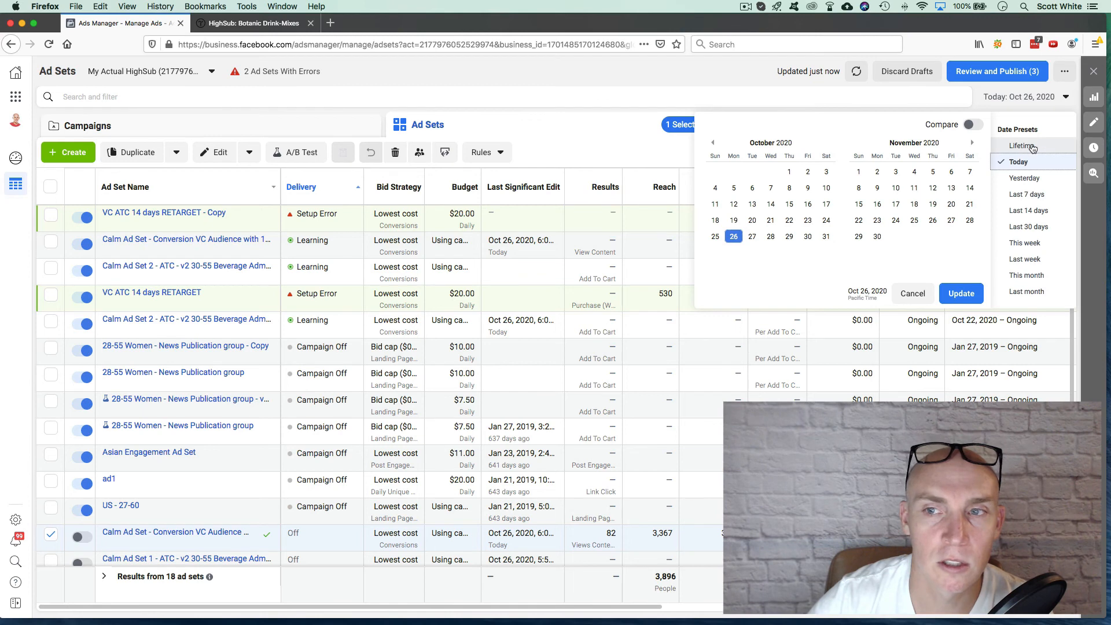
click(1032, 147)
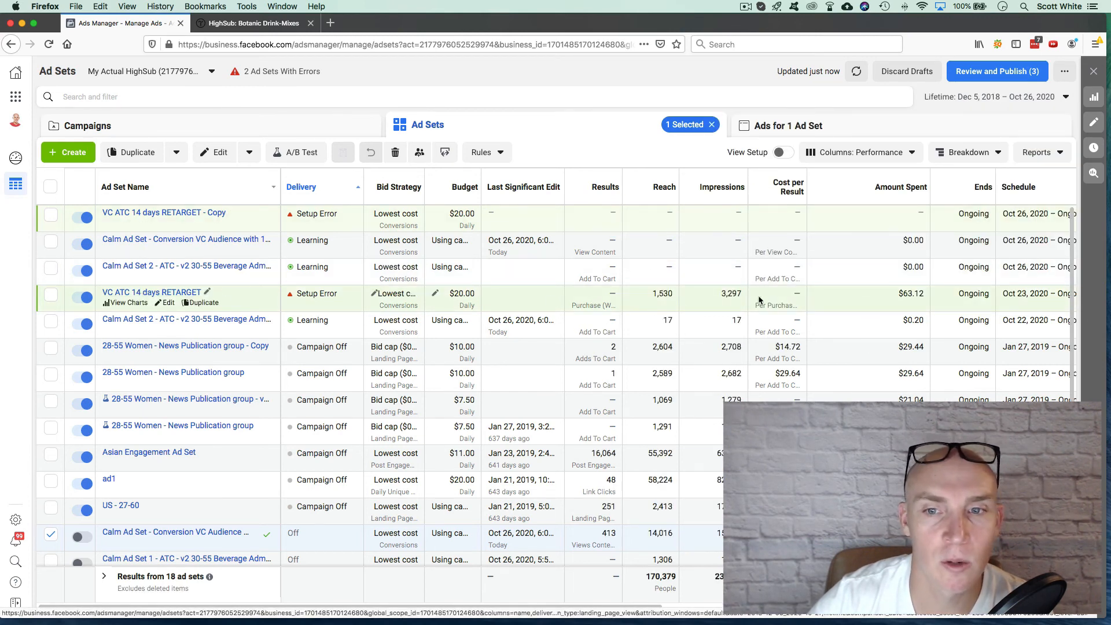
- Turn off the original VC ATC 14 days RETARGET ad set and publish the status change together with its draft audience update
mouse_move(611, 292)
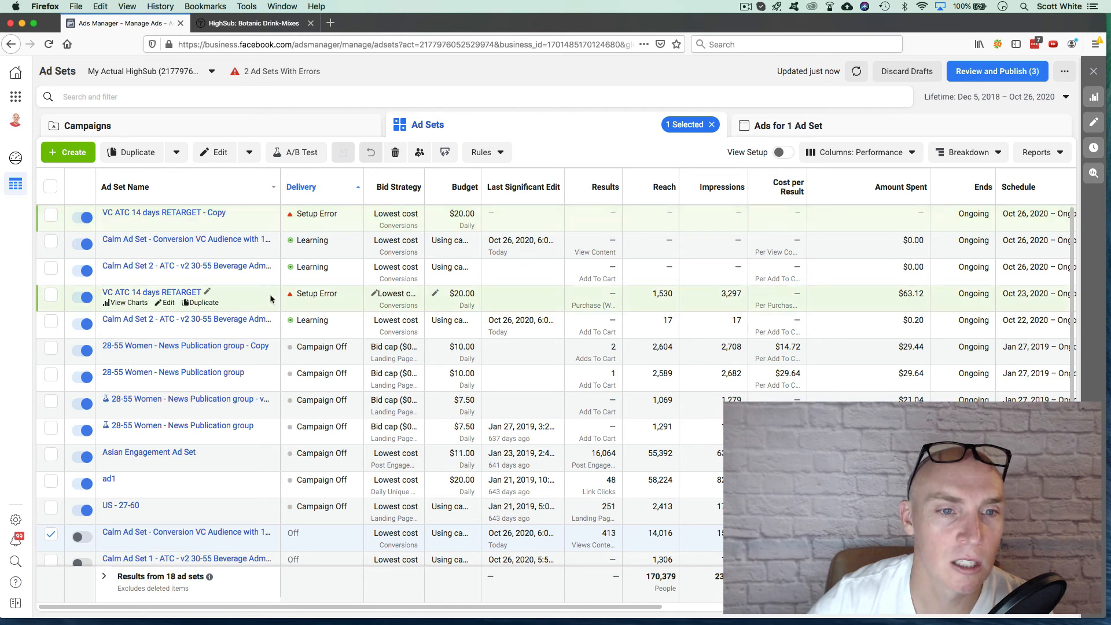
click(399, 307)
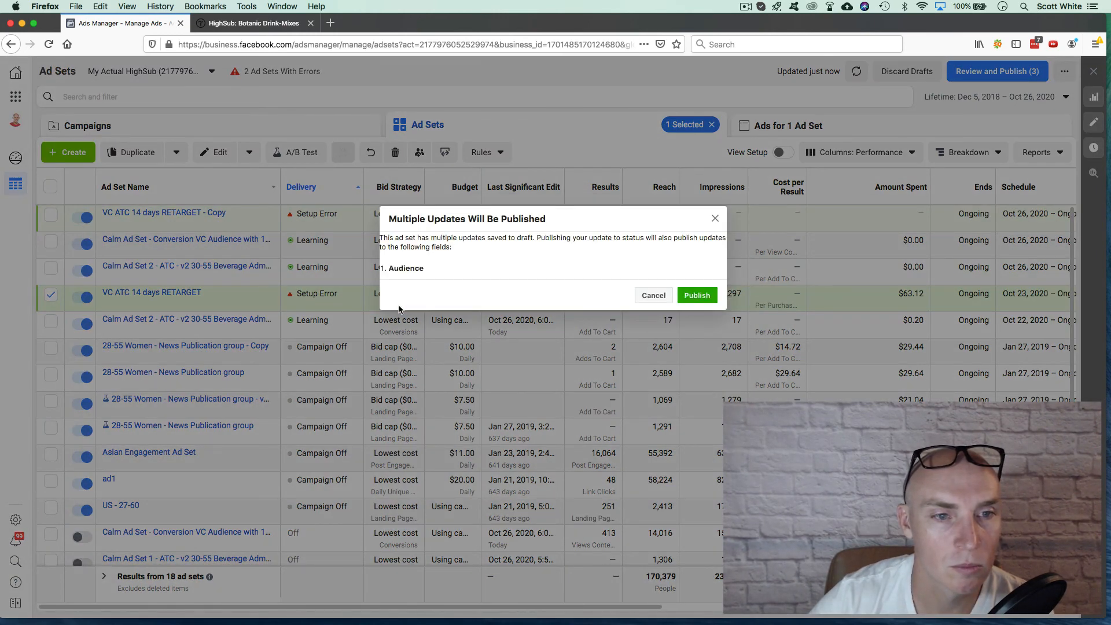
click(716, 218)
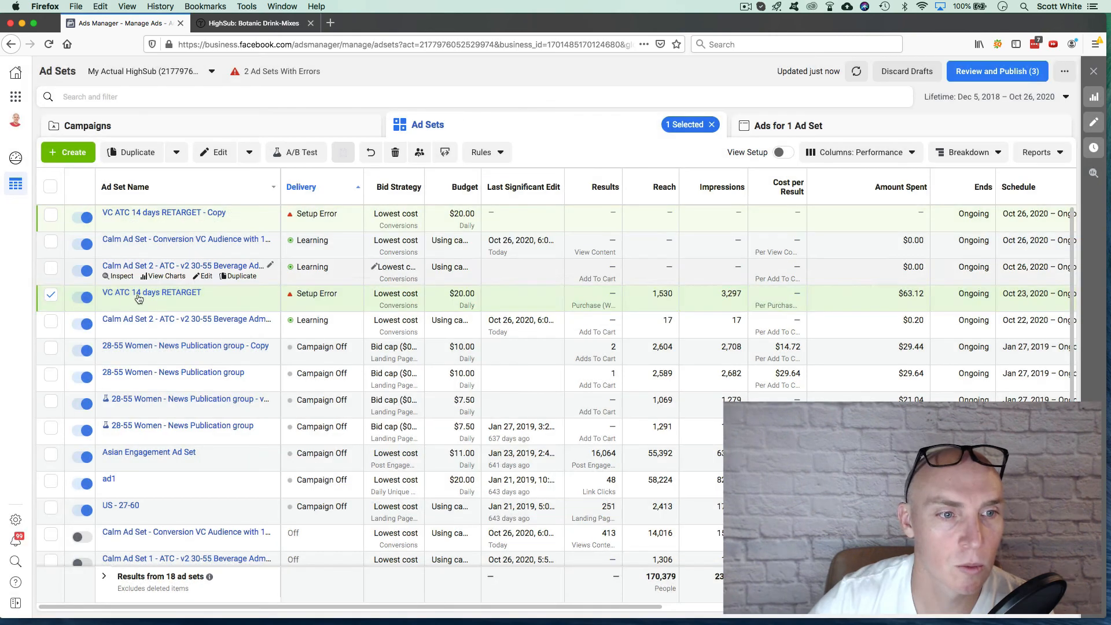
click(85, 298)
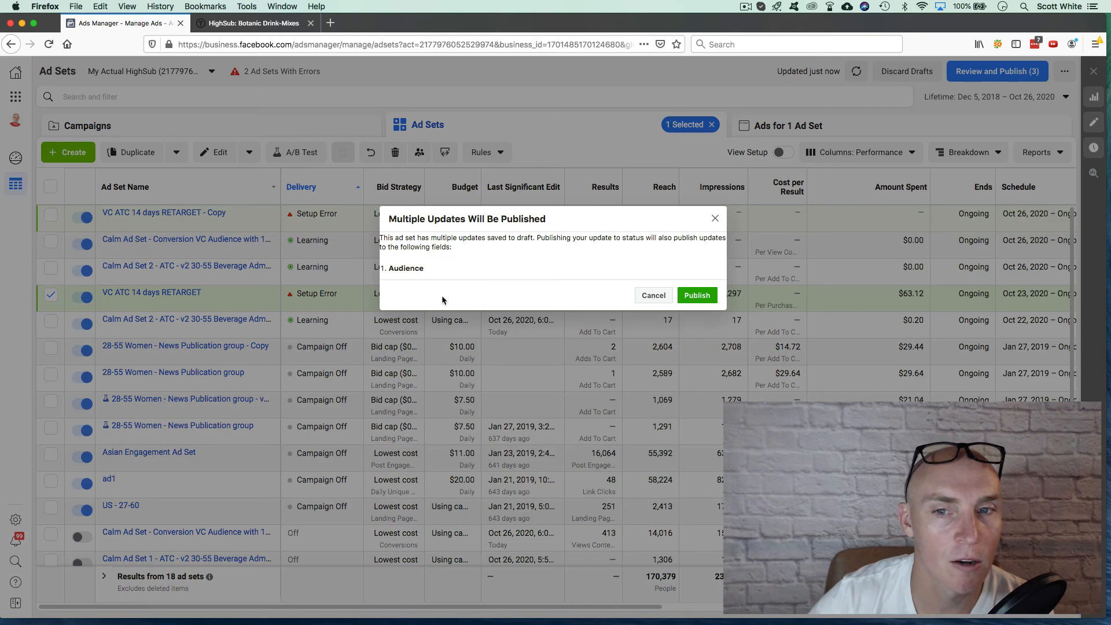
click(696, 297)
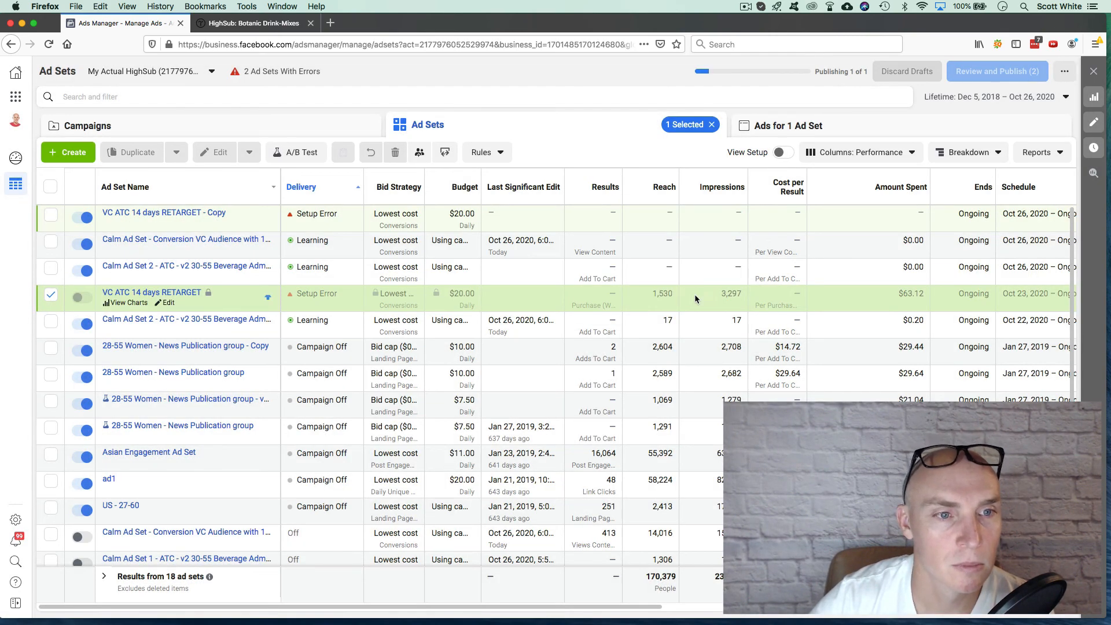